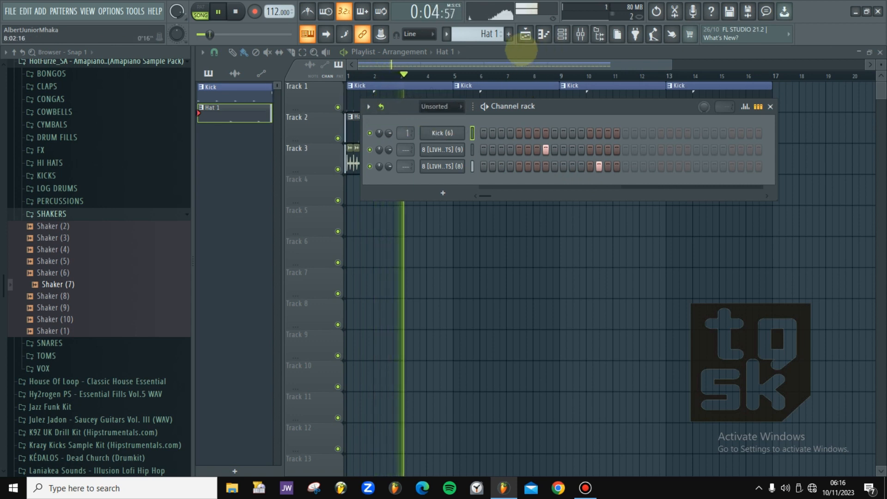
- Audition the beat and place a Conga (1) hit on step 8 of the COnga pattern
click(446, 34)
key(space)
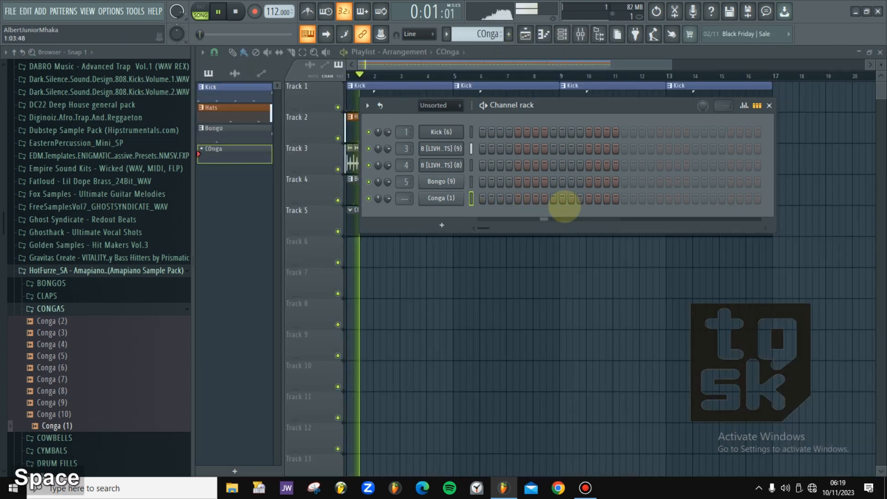
key(space)
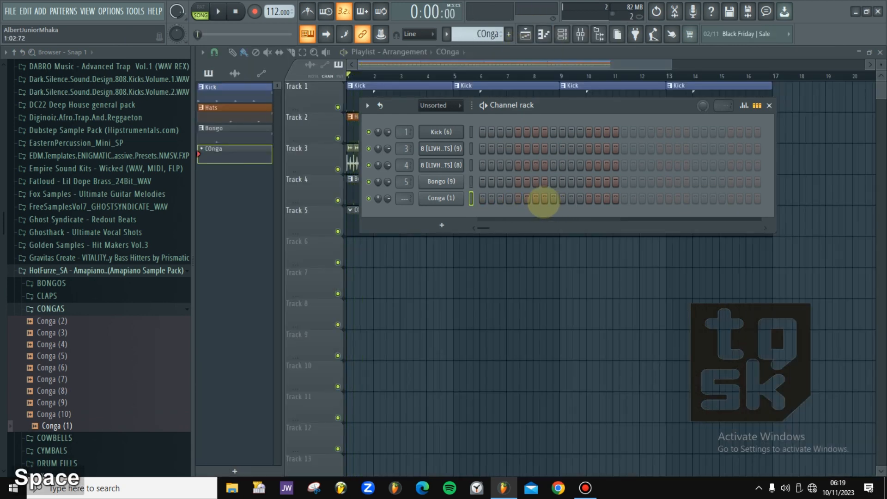
key(space)
key(space)
right_click(538, 200)
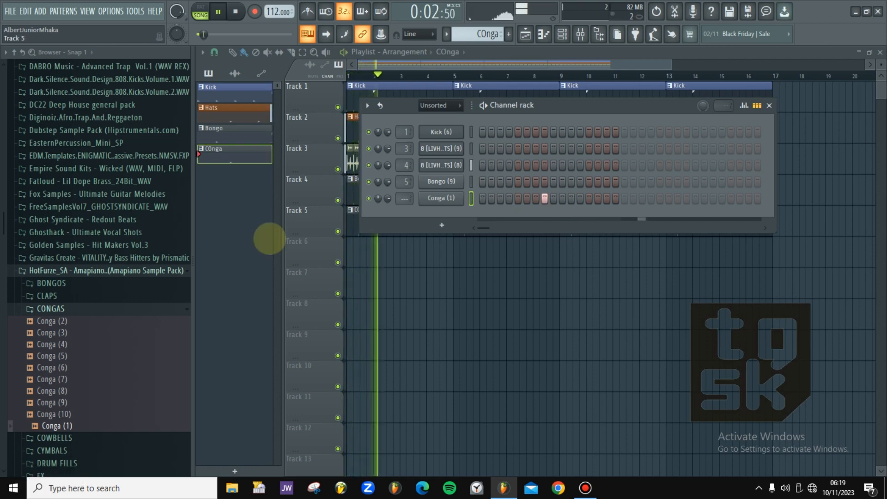
- Add the sample 8 [LIVHU HATS] (22) as a new channel below Conga (1) and play the song
click(131, 271)
drag(73, 287, 312, 235)
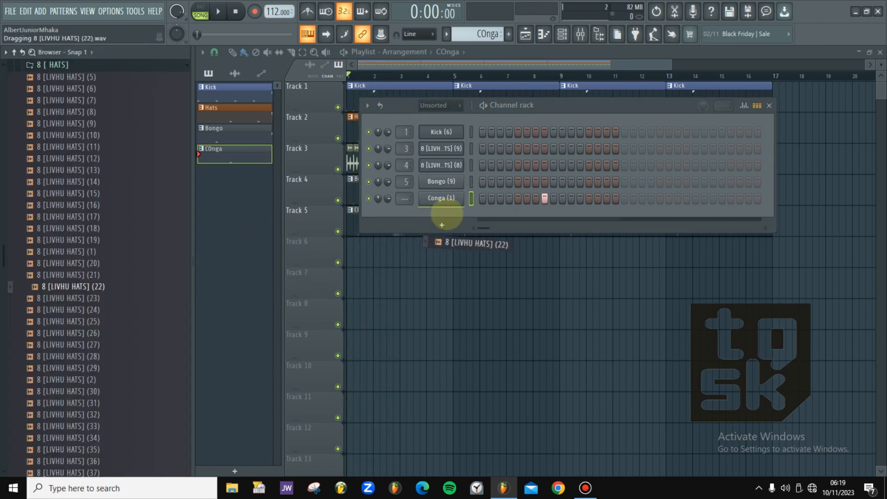
drag(446, 214, 445, 212)
key(space)
- Duplicate the Conga (1) note from bar 1 into bar 2 in its piano roll and play it back
right_click(464, 196)
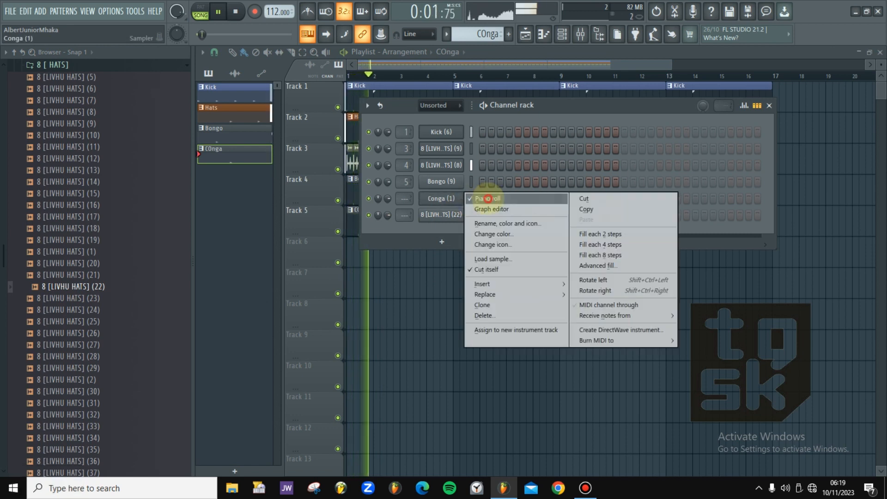
click(488, 199)
key(space)
key(space)
right_click(454, 197)
click(488, 198)
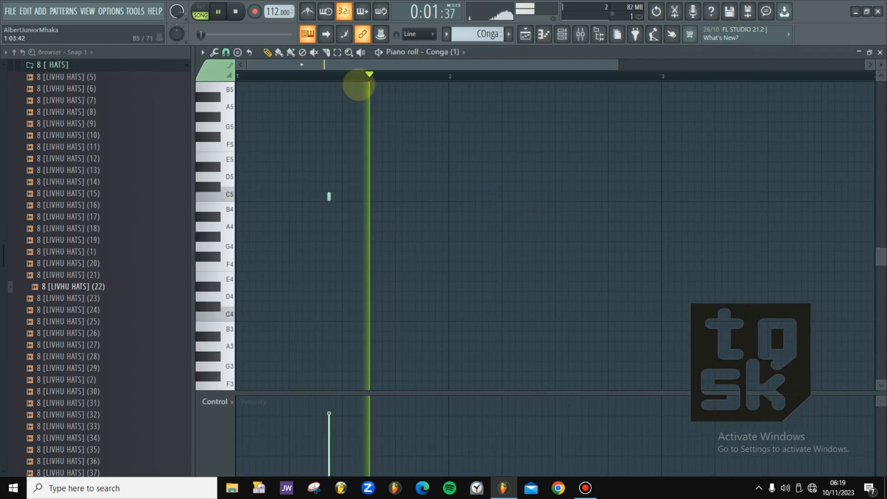
key(space)
key(space)
key(space)
drag(448, 77, 238, 77)
key(space)
key(ctrl+b)
key(space)
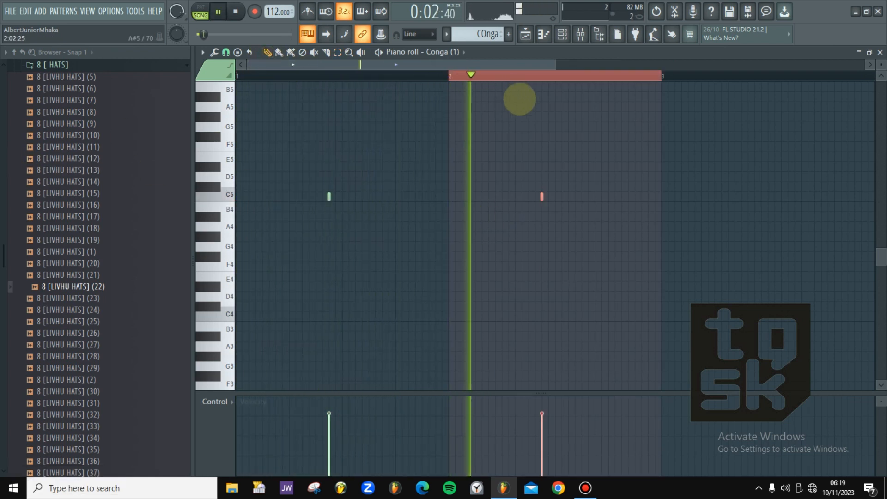
- Add a hit on step 24 of the 8 [LIVHU HATS] (22) channel and replace its sample with 8 [LIVHU HATS] (24)
key(F6)
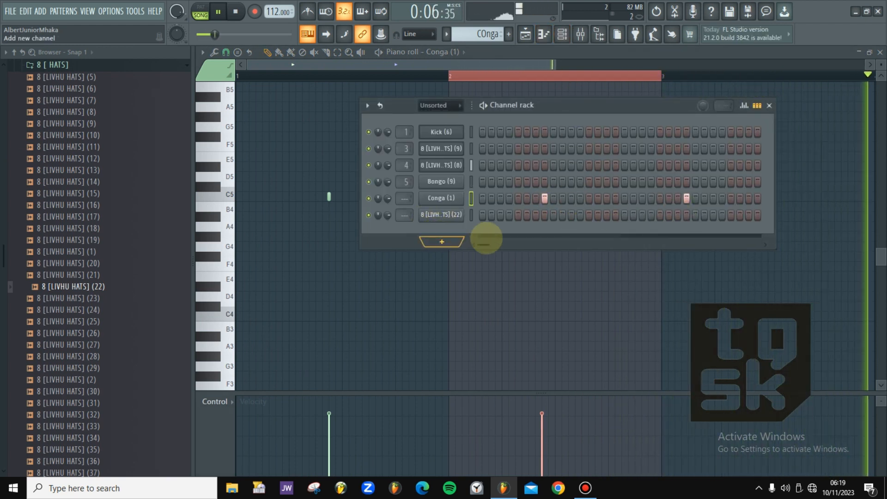
drag(485, 244, 455, 242)
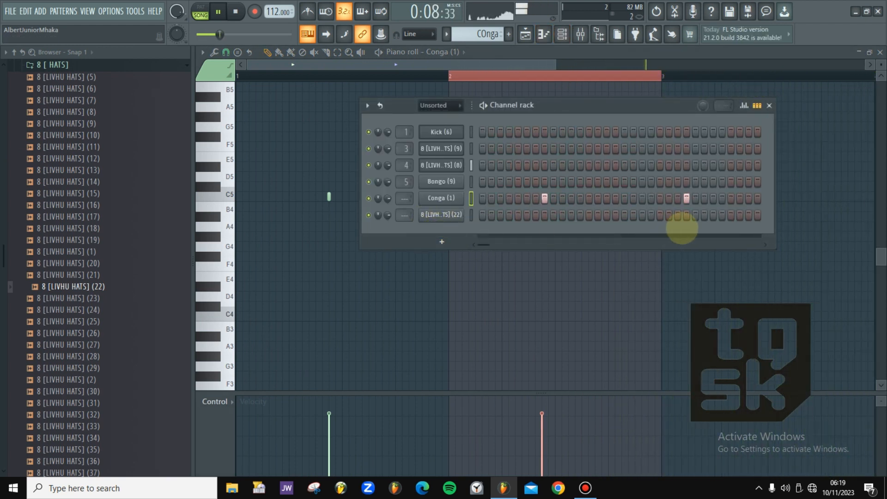
click(686, 214)
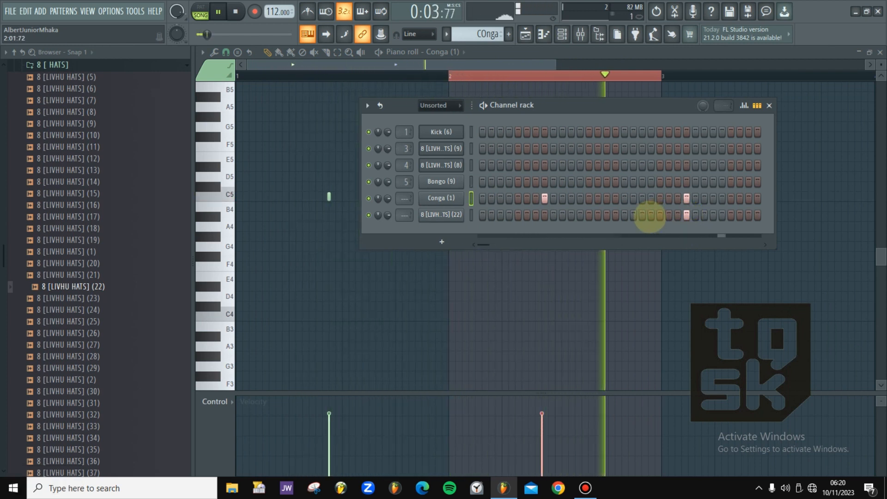
key(space)
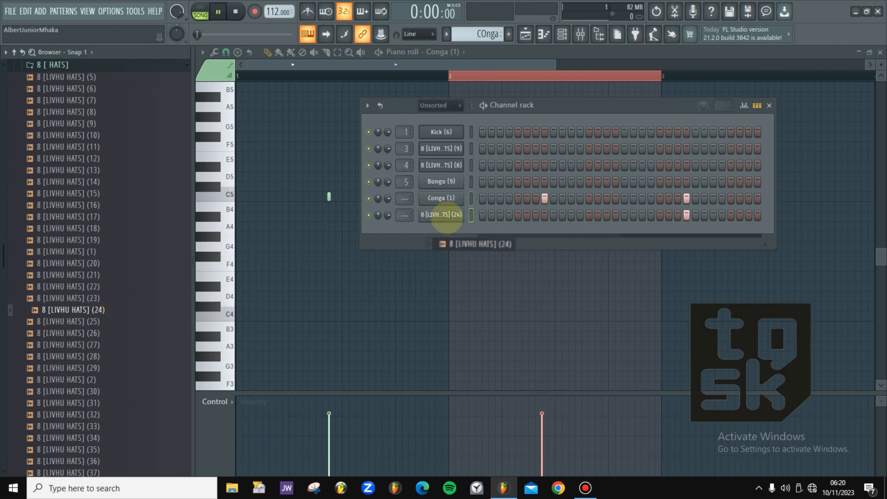
key(space)
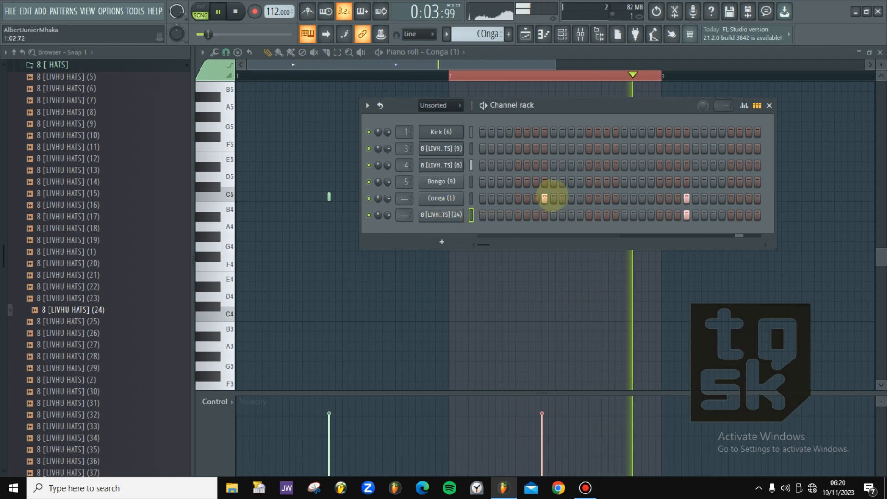
- Remove the Conga (1) hit from step 8 and restart playback
key(space)
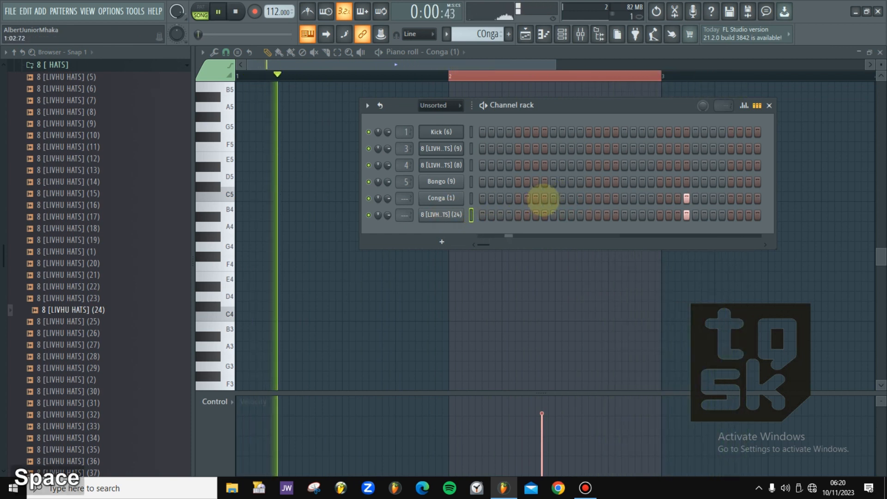
key(space)
key(space)
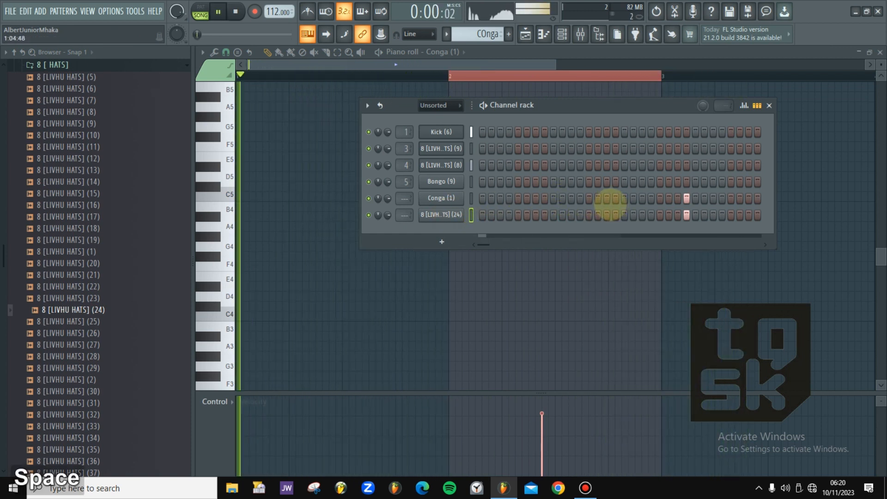
- Try the Conga (1) hit on steps 14, 3 and 10 while listening to the beat
click(597, 199)
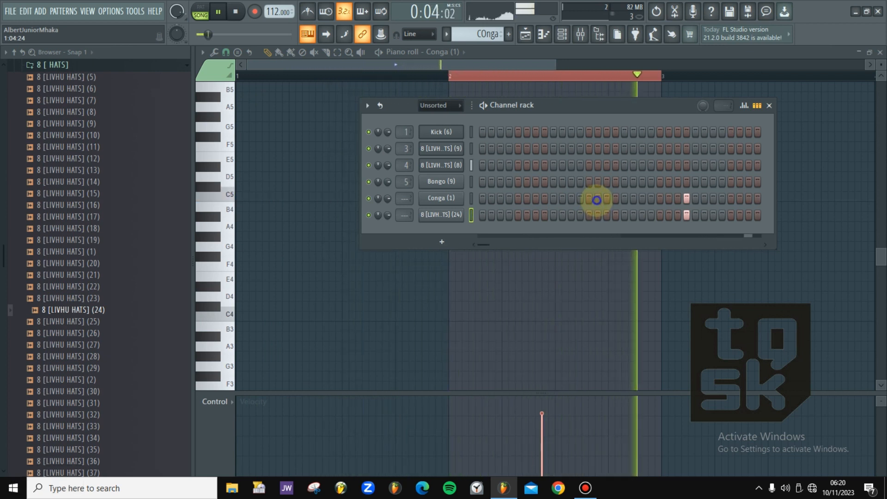
key(space)
key(space)
click(500, 200)
key(space)
key(space)
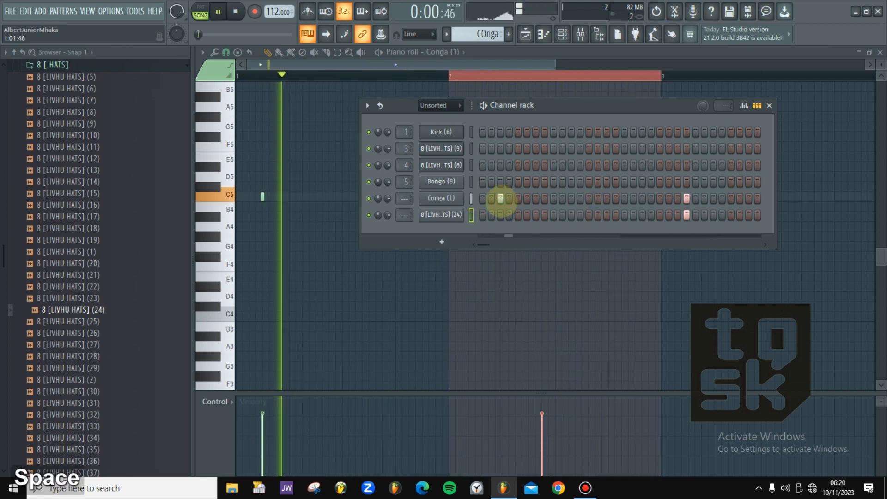
click(501, 199)
key(space)
key(space)
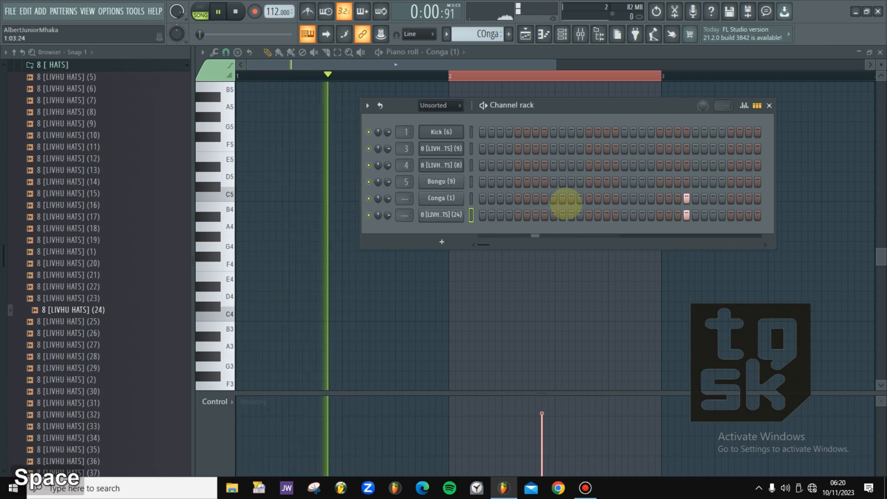
click(563, 198)
key(space)
key(space)
click(562, 199)
- Place a Conga (1) hit on step 11, turn on looping for step channels and return to the playlist
click(571, 199)
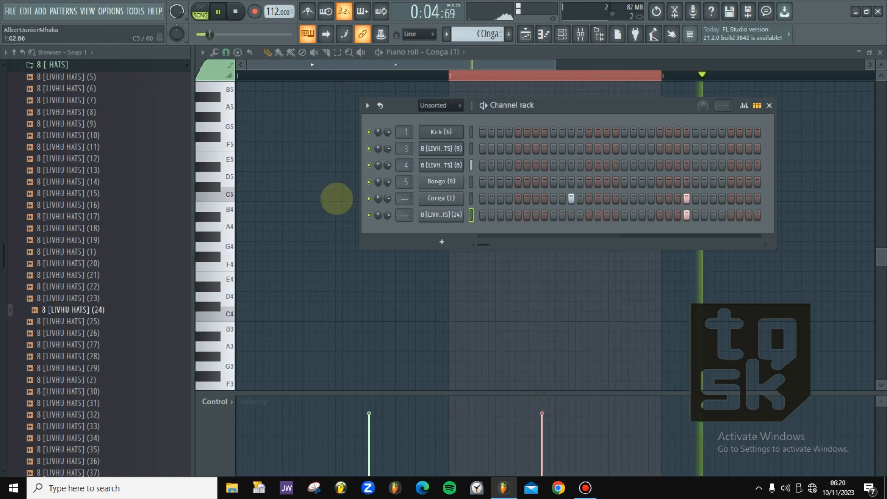
click(380, 107)
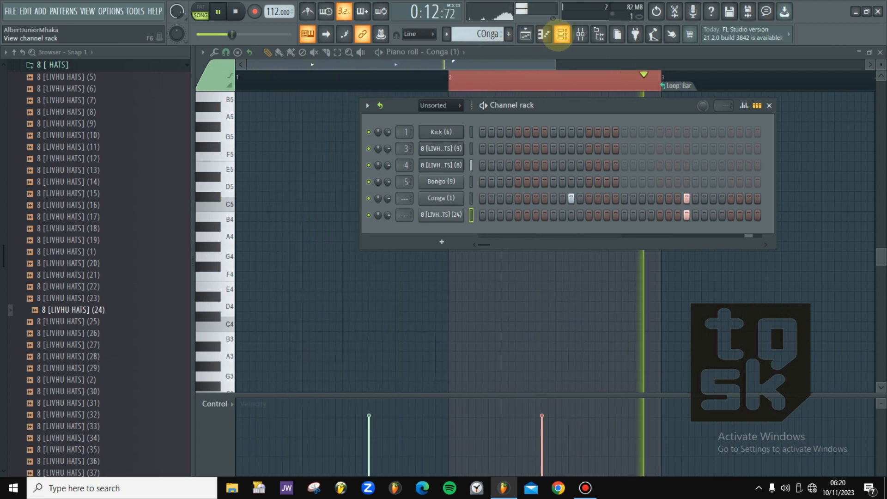
click(544, 35)
click(525, 34)
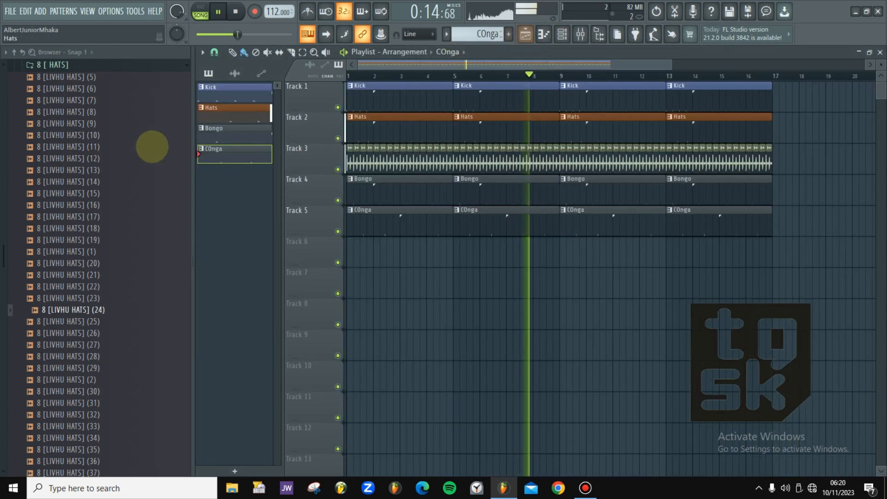
- Open GS_FREE7_Clap_10 in a new channel and create a new pattern named Clap
scroll(92, 164, up, 5)
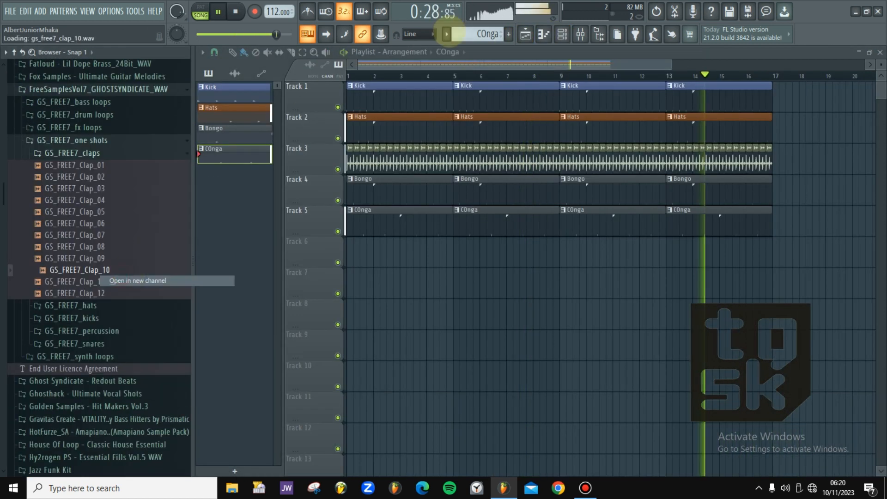
click(76, 270)
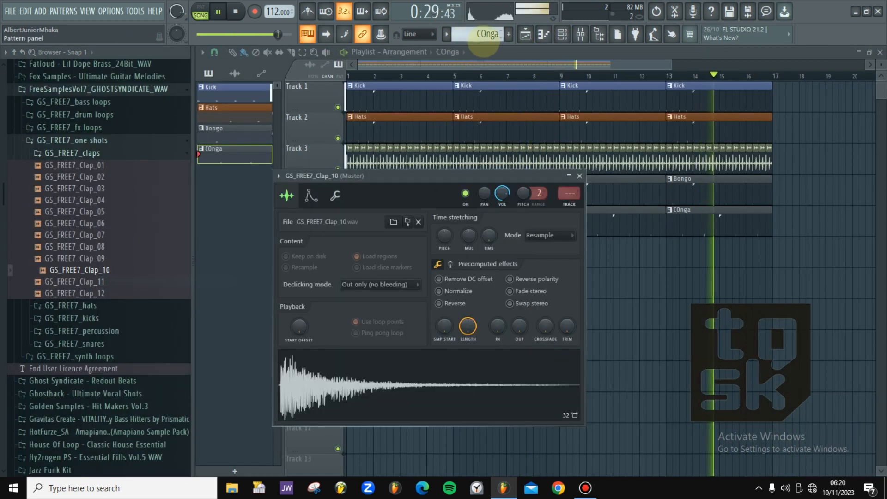
click(508, 34)
click(511, 47)
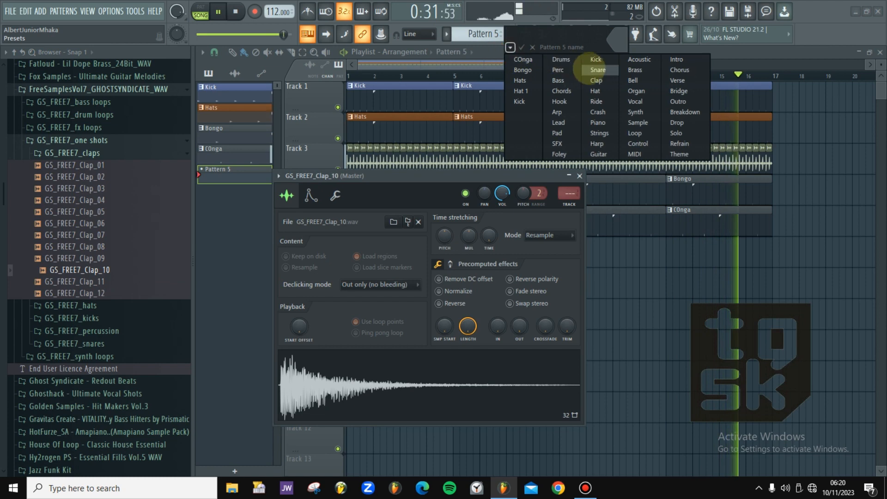
click(594, 75)
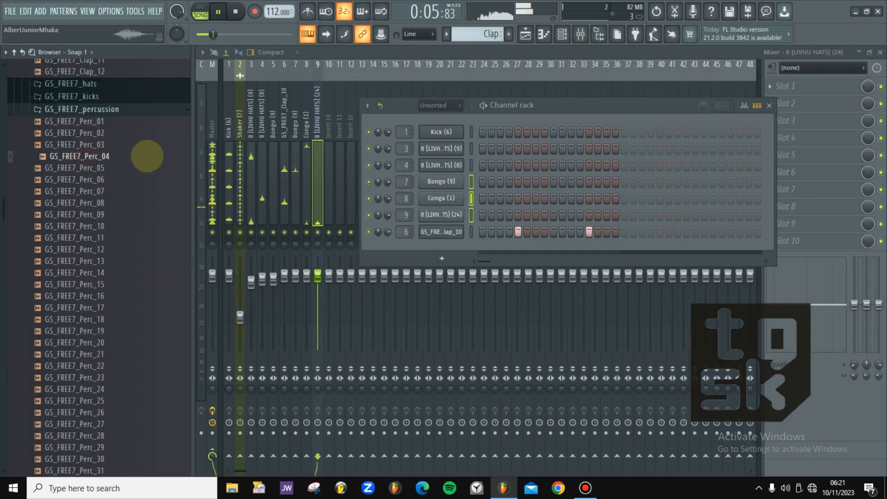
- Audition GS_FREE7 percussion samples and replace the 8 [LIVHU HATS] (24) channel's sample with GS_FREE7_Perc_05
drag(147, 156, 455, 216)
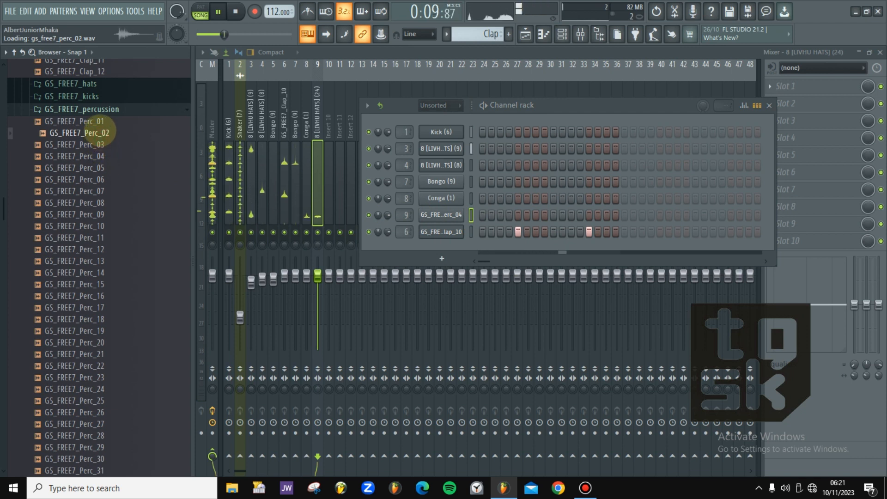
click(106, 191)
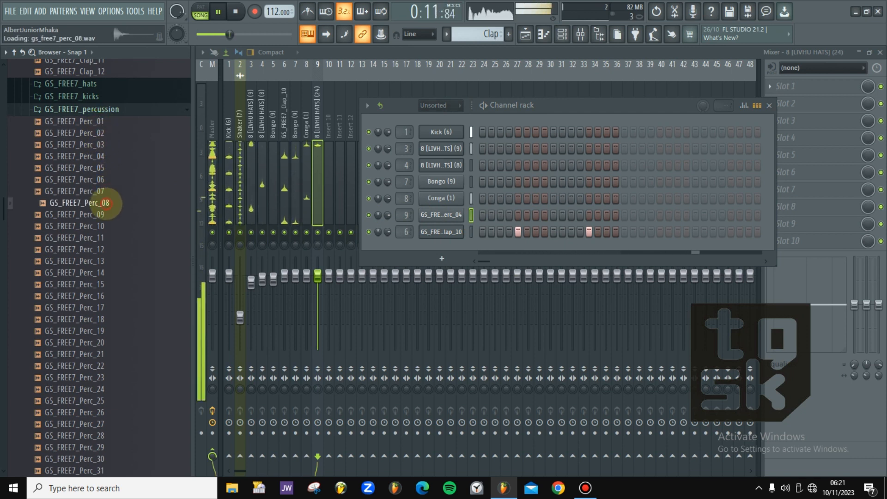
click(110, 168)
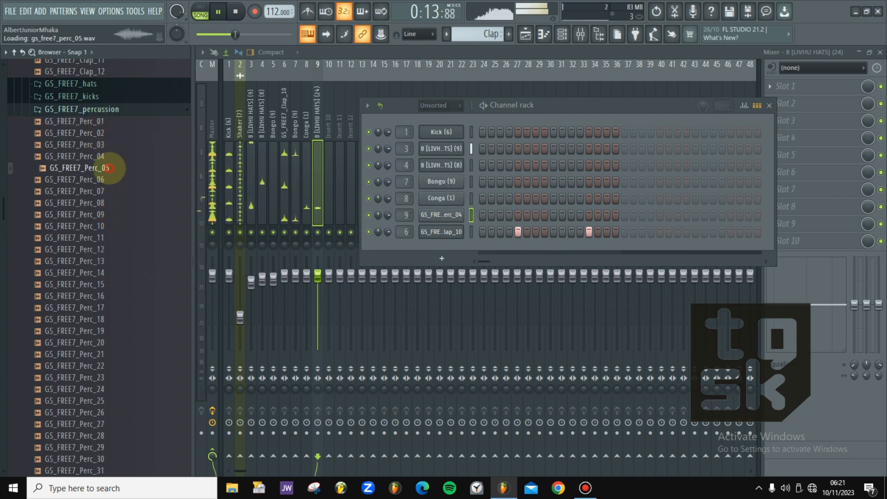
drag(346, 213, 441, 213)
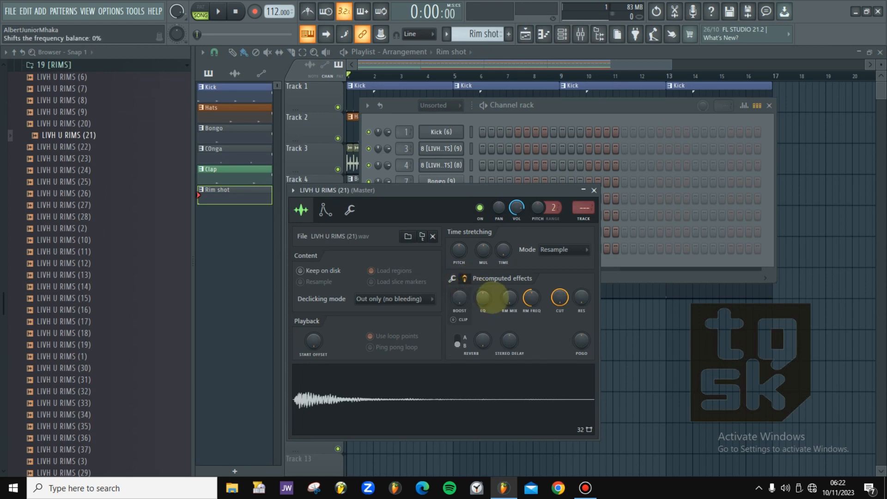
- Raise the Boost of the LIVH U RIMS (21) sample, preview it and put its settings away
drag(459, 298, 464, 287)
key(space)
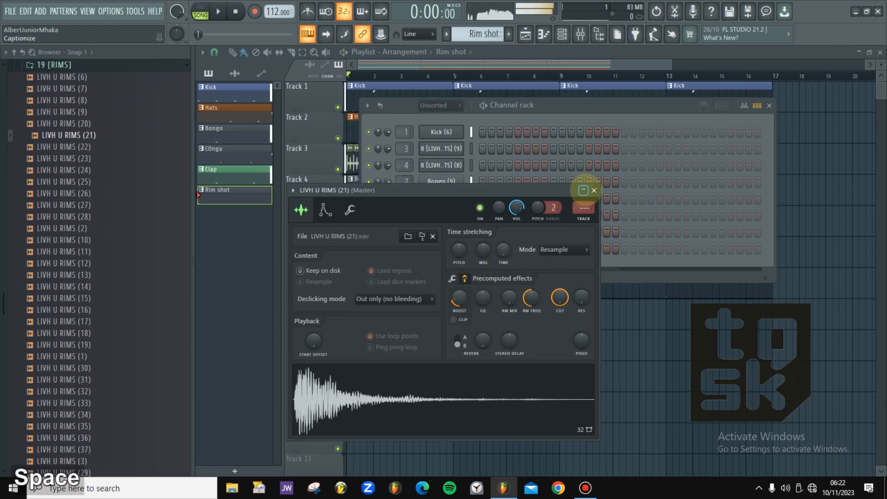
click(584, 190)
- Replace the [1.LIVHU GMP PECRS] (11) channel's sample with [1.LIVHU GMP PECRS] (9) and play the song
click(109, 168)
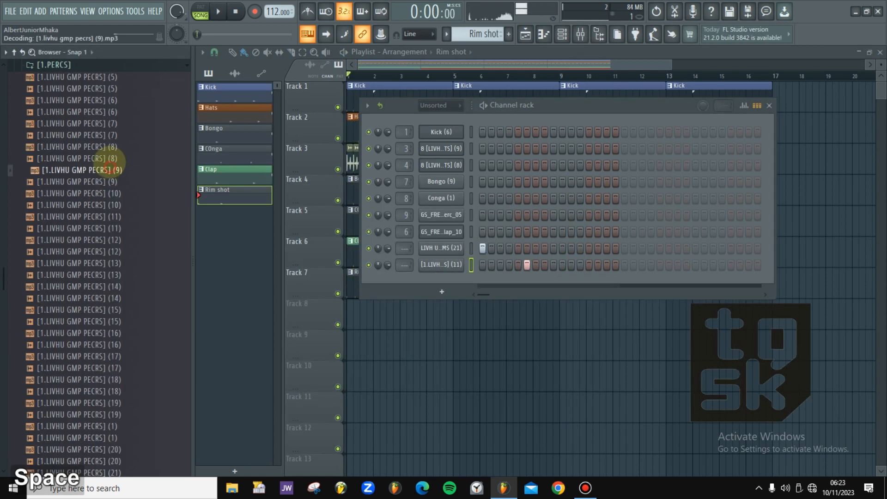
drag(264, 236, 450, 271)
key(space)
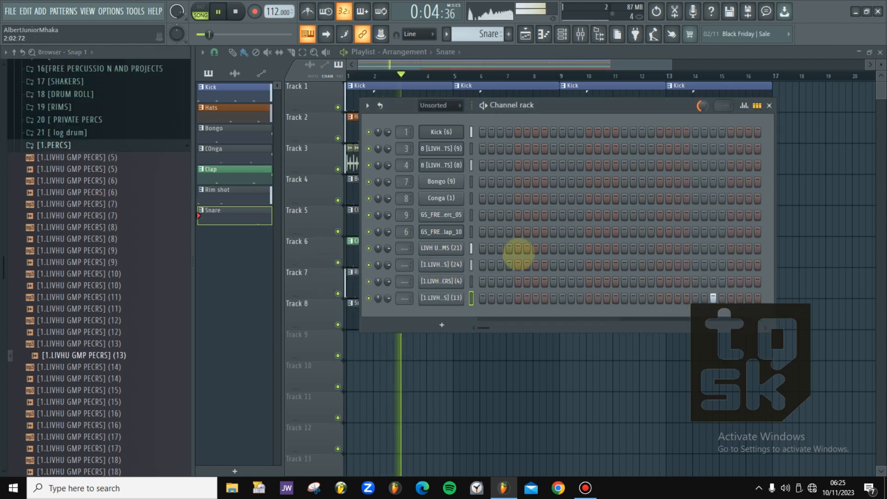
- Turn on looping for step channels in the Snare pattern and add [1.LIVHU GMP PECRS] (23) as a new channel
click(379, 106)
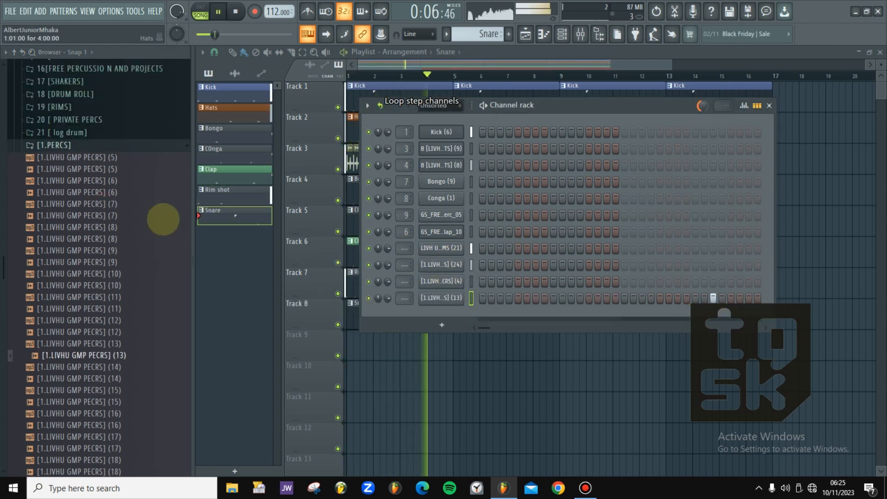
scroll(155, 225, down, 10)
key(space)
drag(174, 252, 441, 329)
key(space)
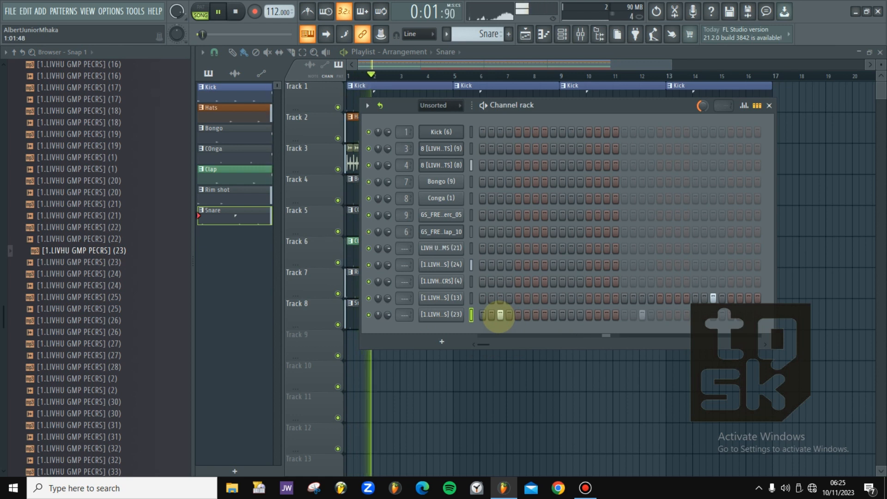
- Raise the Boost of the [1.LIVHU GMP PECRS] (23) sample and close its channel settings
click(436, 314)
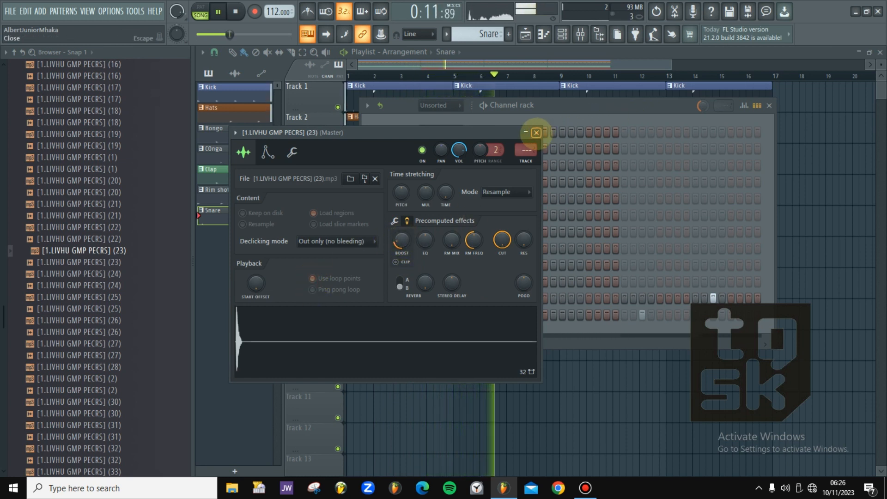
click(536, 133)
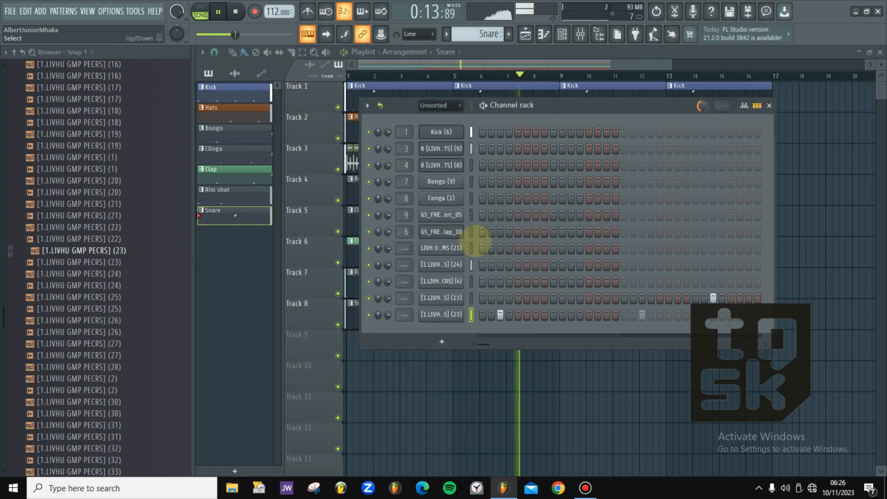
click(447, 315)
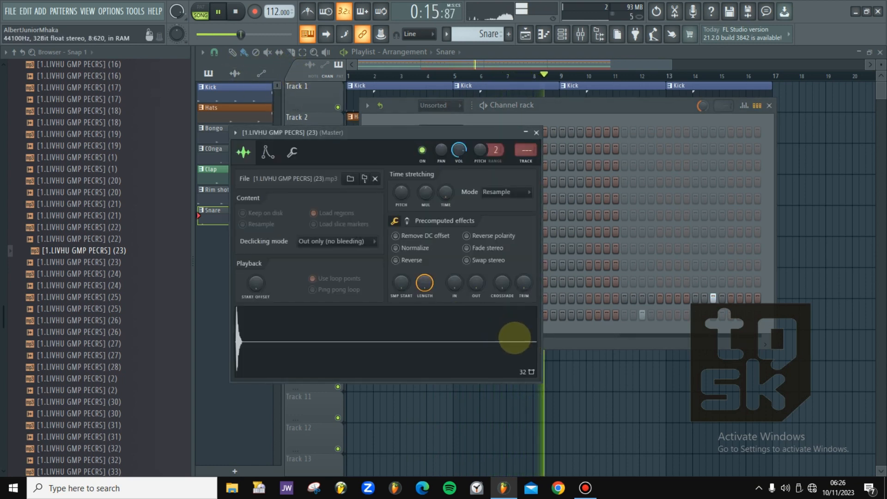
click(536, 133)
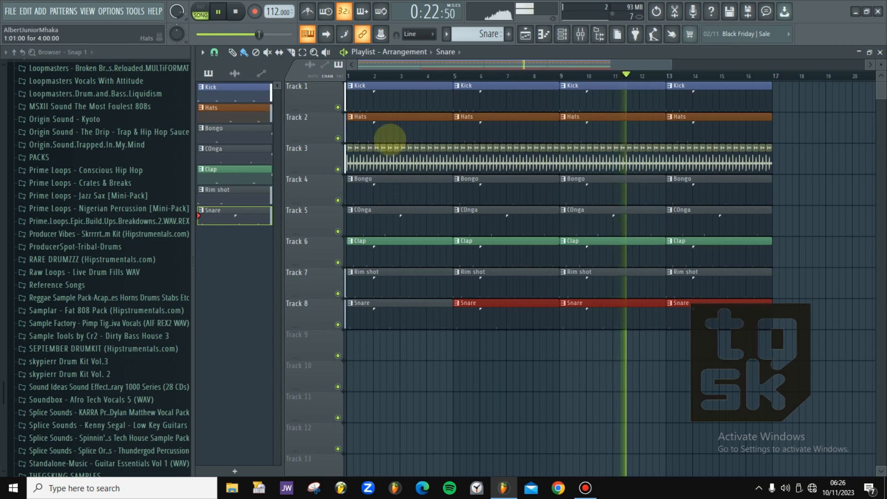
- Add a C5 note before the first hit in the Hats pattern, shorten it and lower its velocity
click(389, 137)
key(space)
double_click(389, 137)
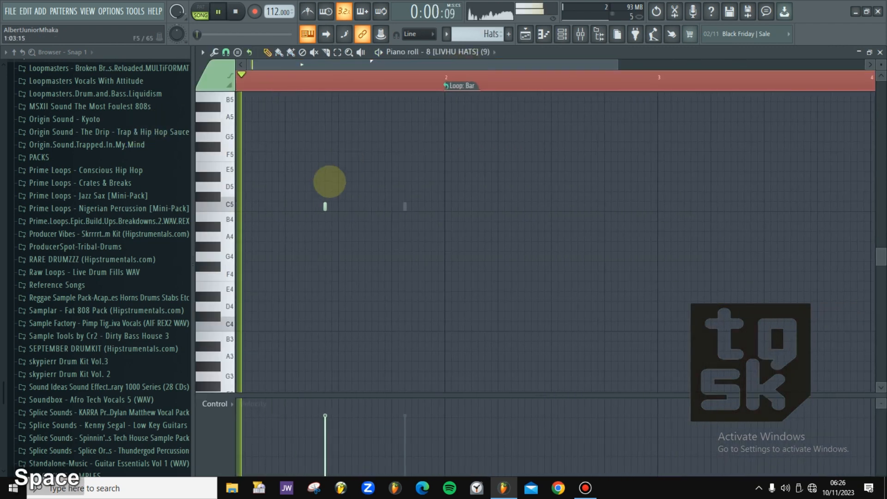
click(275, 206)
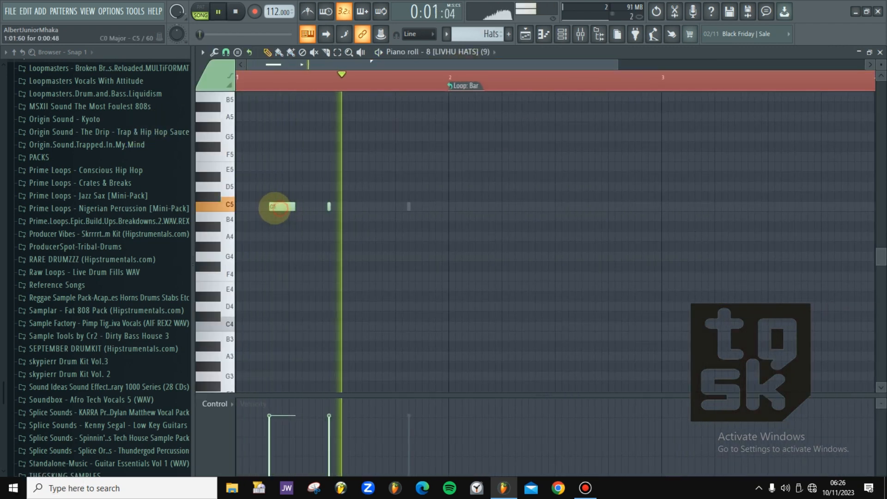
key(space)
mouse_move(291, 208)
mouse_down()
mouse_move(272, 207)
mouse_move(279, 208)
mouse_up()
drag(281, 431, 282, 435)
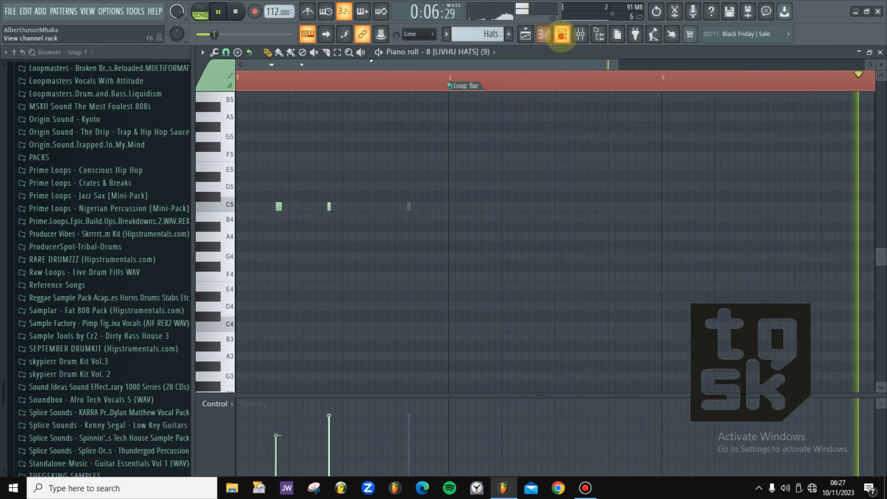
- Listen to the revised hats with the full song and return to the playlist
click(562, 35)
click(559, 45)
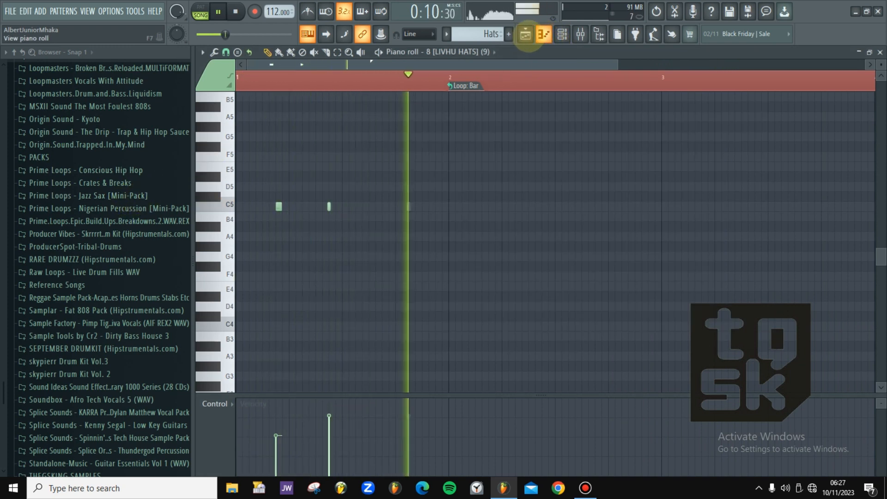
click(524, 34)
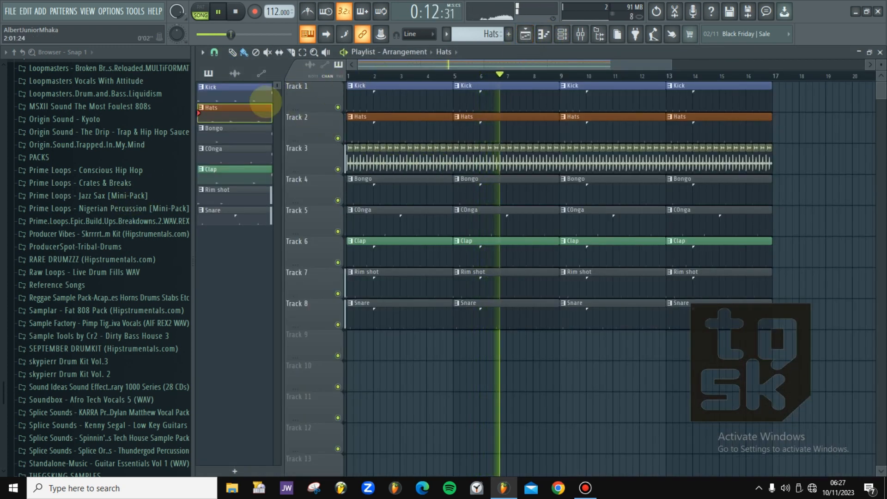
key(space)
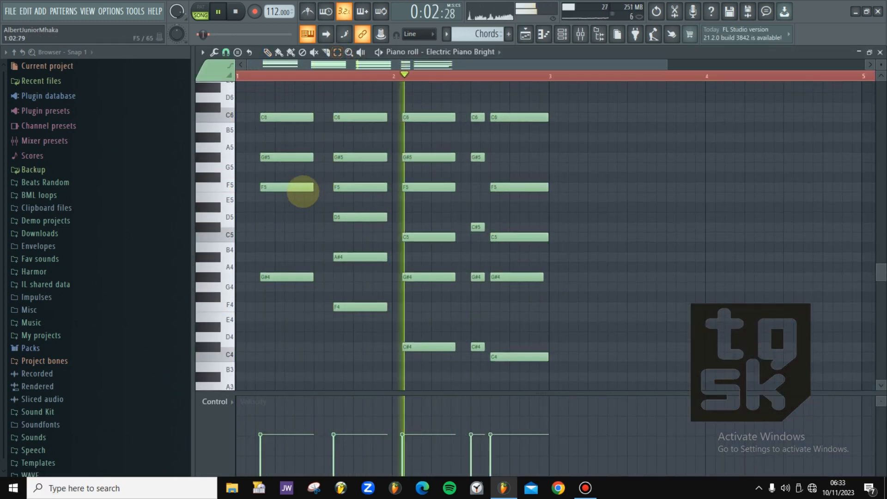
- Try the first chord's lowest note one octave down at G#3 and audition it
scroll(256, 168, down, 4)
click(287, 151)
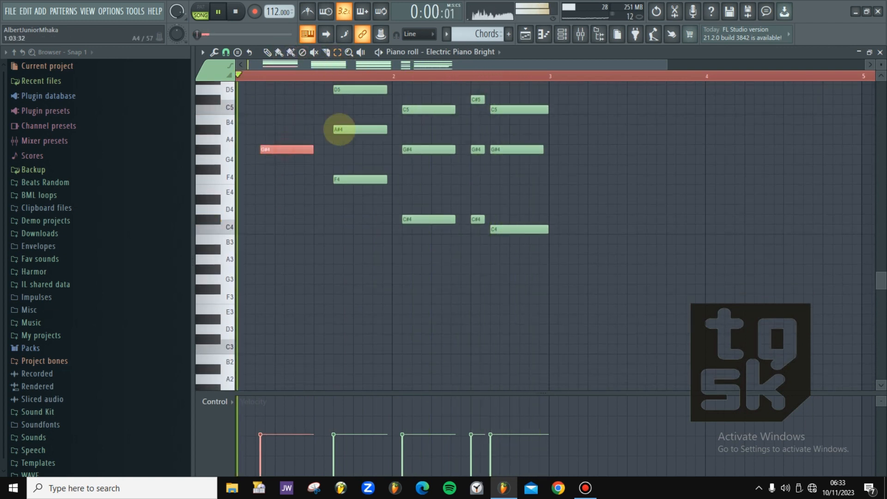
key(ctrl+Down)
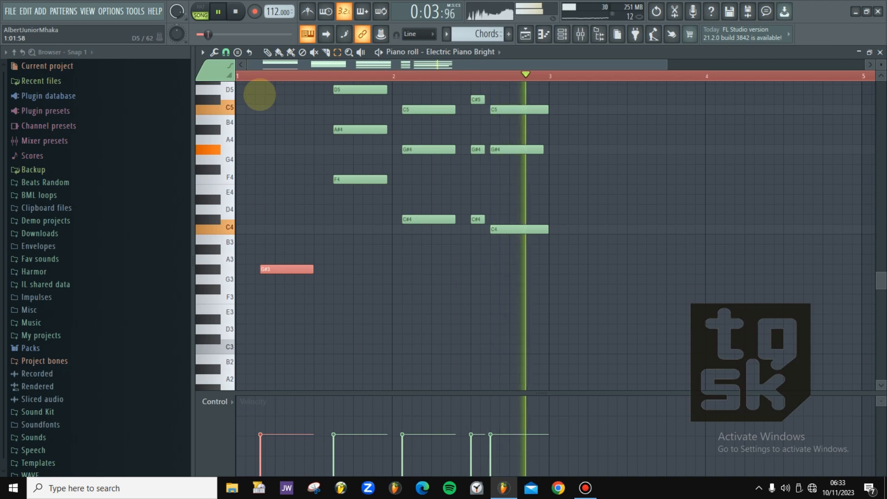
key(space)
key(space)
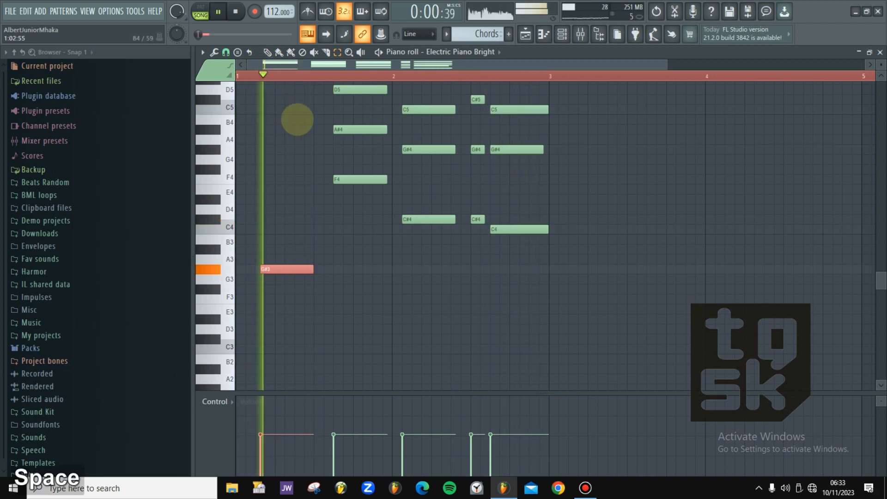
key(space)
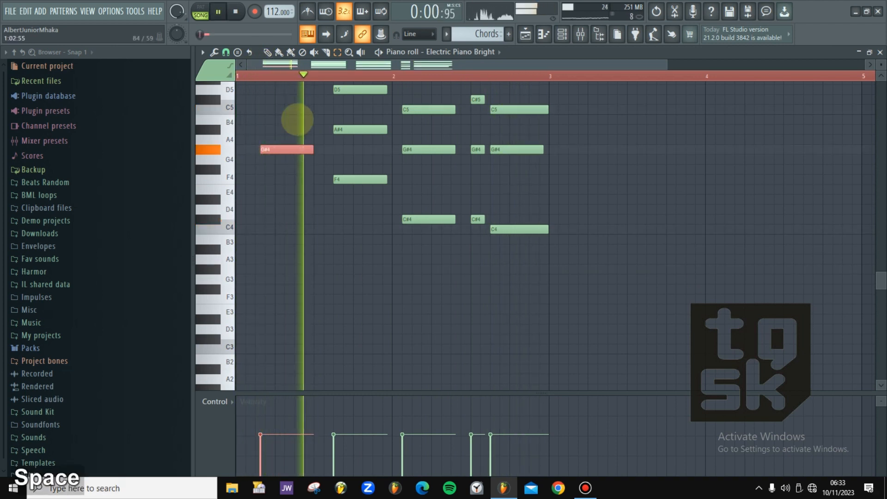
scroll(277, 99, up, 5)
key(space)
scroll(267, 94, up, 4)
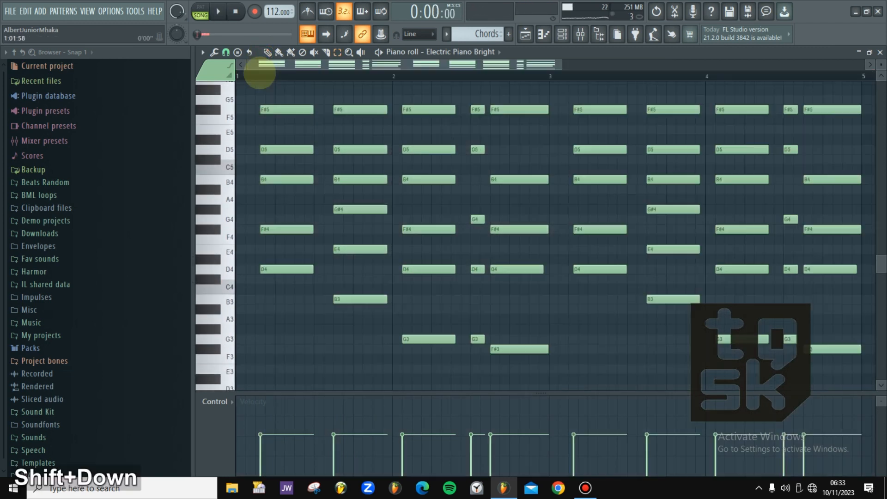
- Play the chord progression and set the playlist's loop selection from bar 1 to bar 5
key(shift+space)
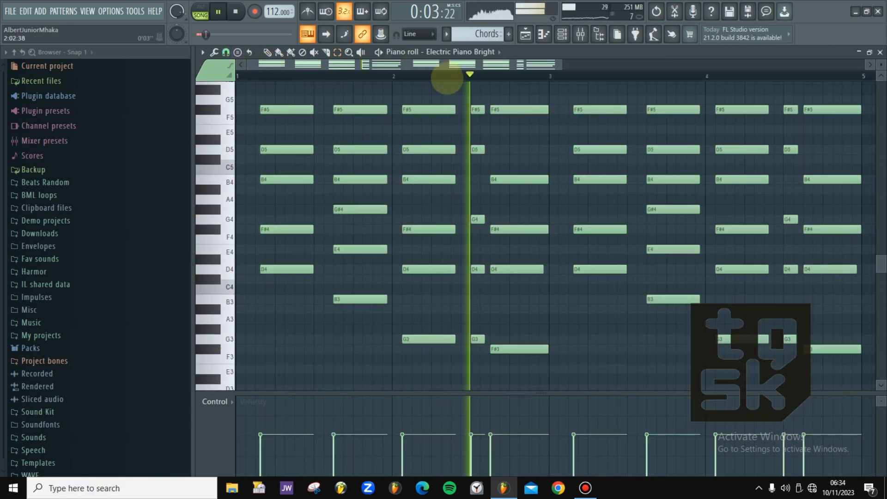
drag(562, 64, 648, 64)
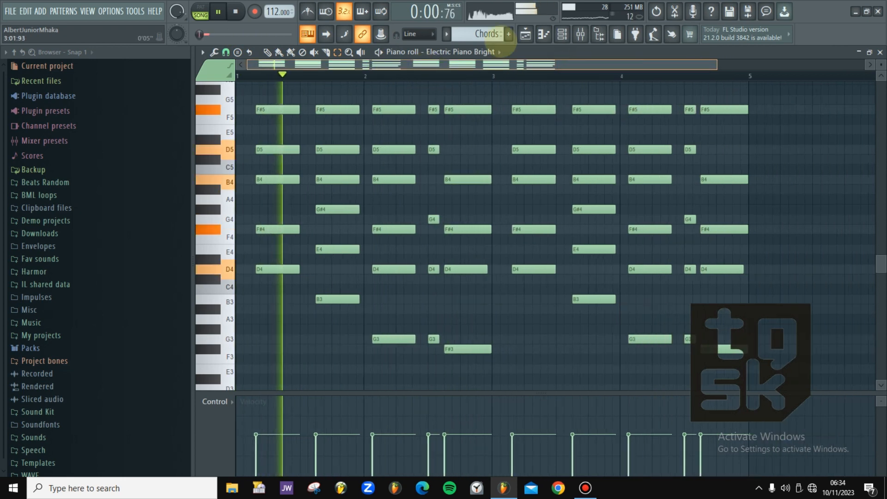
click(525, 35)
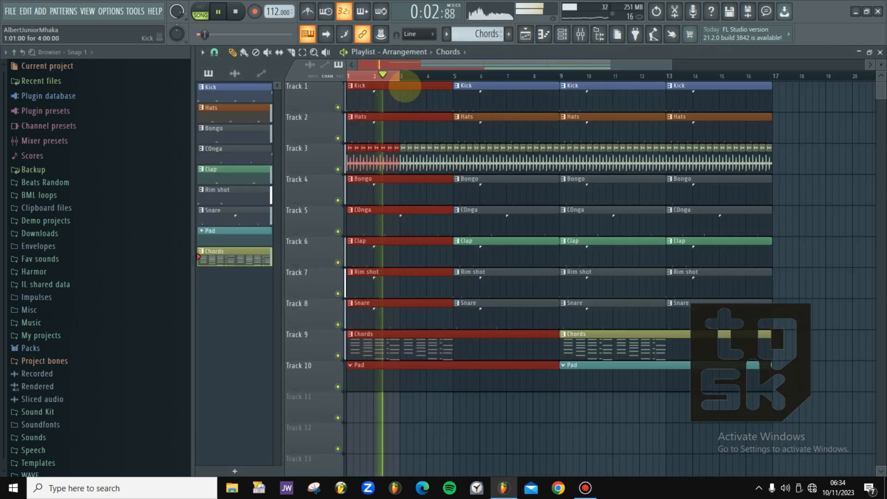
click(302, 52)
drag(453, 78, 347, 77)
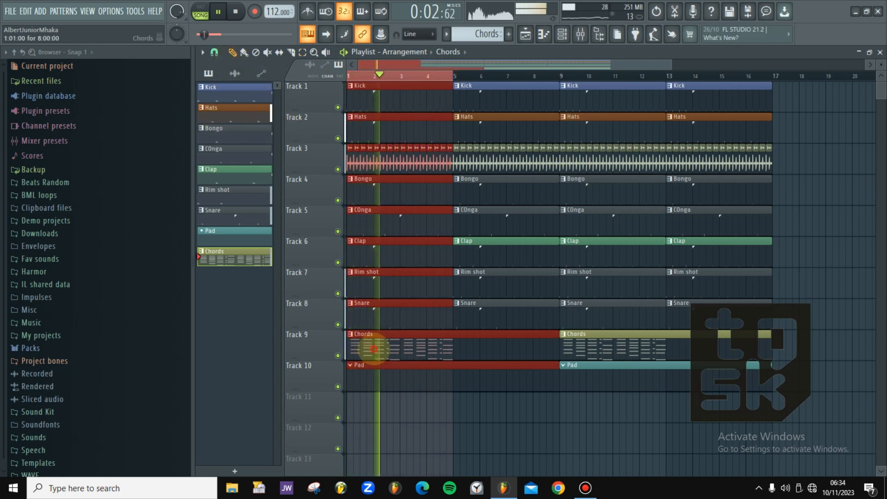
- In the Chords pattern, shift the chord at the start of bar 2 and its repeat in bar 4 slightly later
double_click(372, 344)
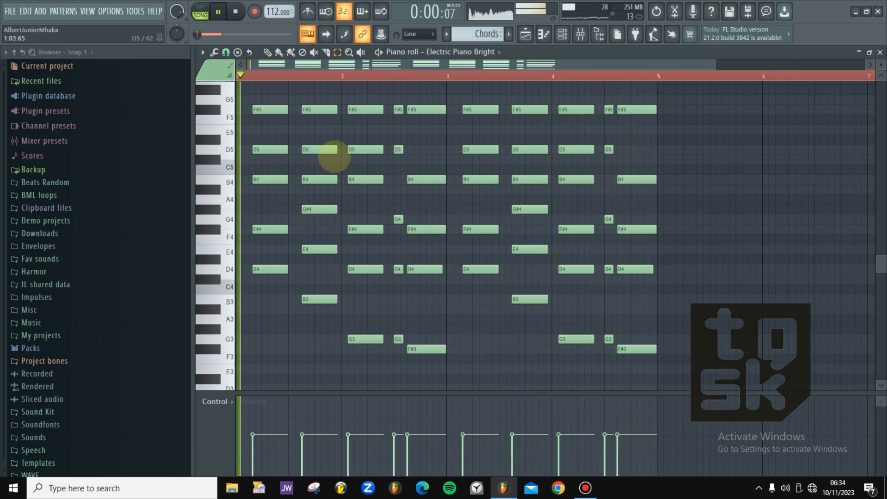
drag(359, 96, 370, 340)
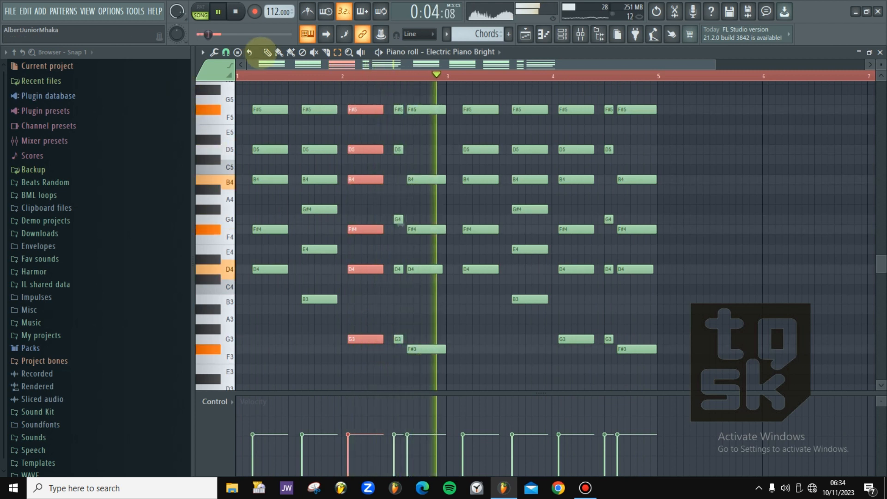
drag(361, 228, 368, 229)
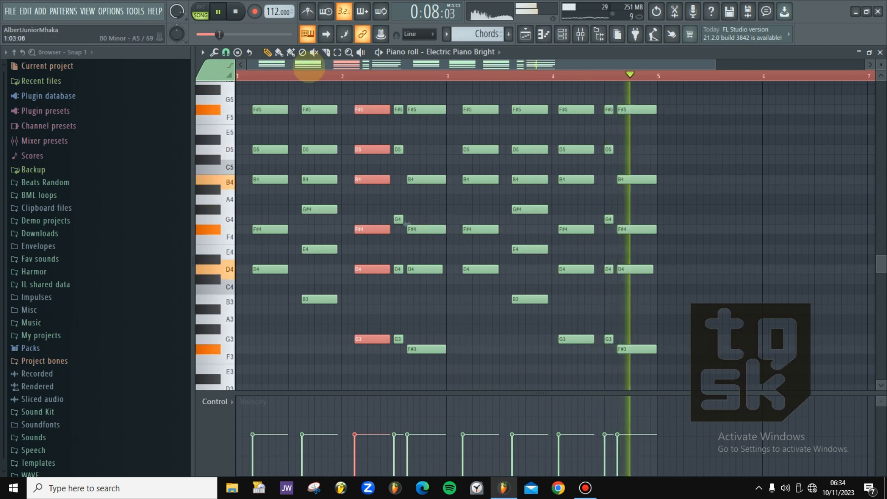
drag(573, 97, 568, 340)
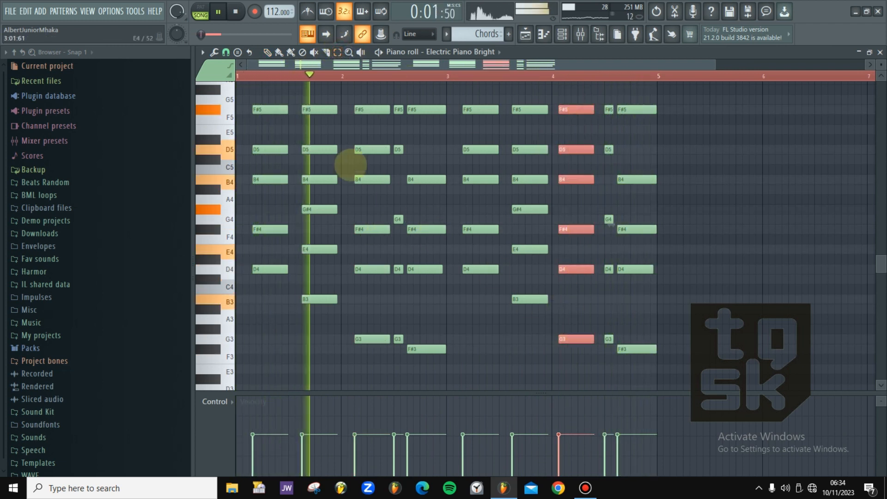
drag(570, 217, 576, 217)
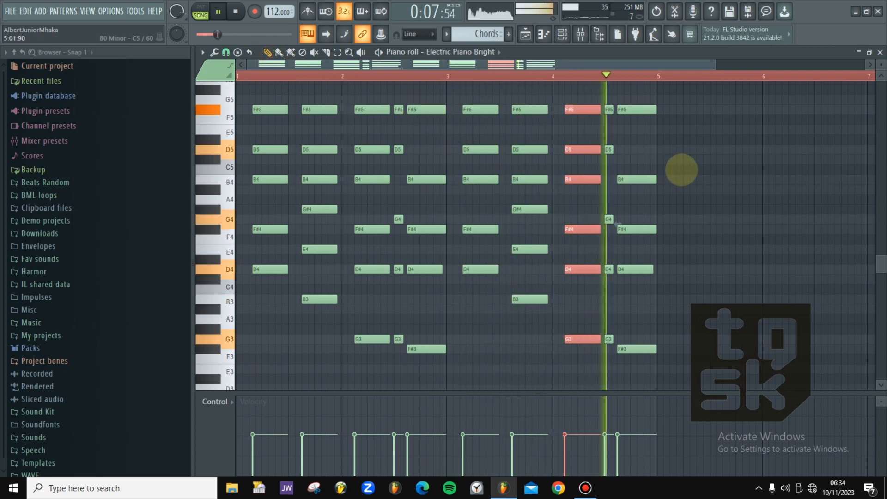
- Add melody notes above the chords: B5 and D6 late in bar 1, and A5, A#5 and B5 across bar 3
scroll(362, 188, up, 3)
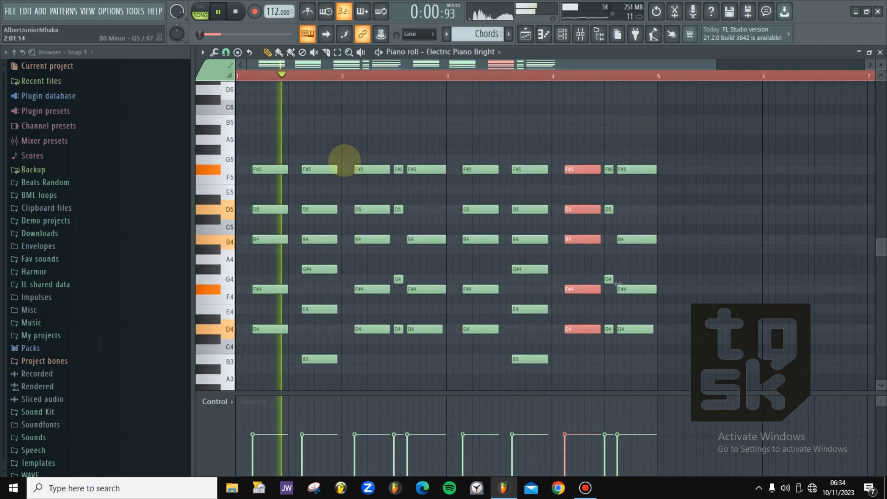
click(359, 131)
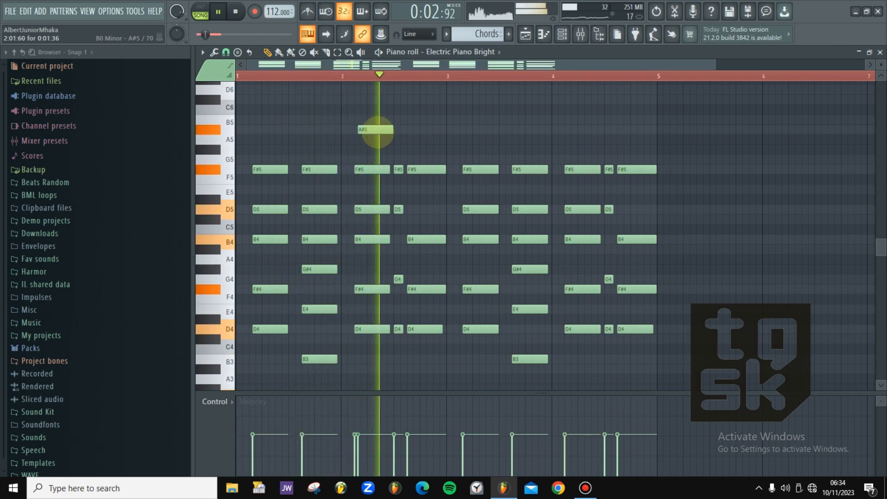
key(space)
key(space)
click(391, 109)
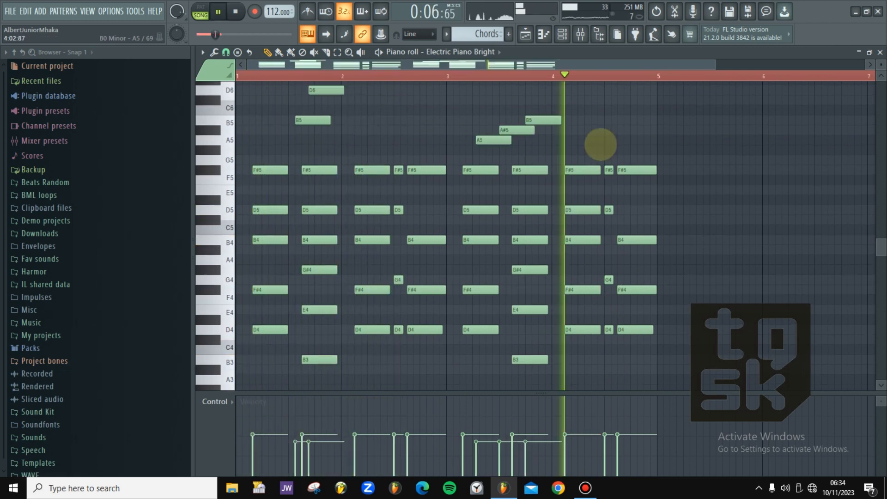
click(596, 150)
click(619, 140)
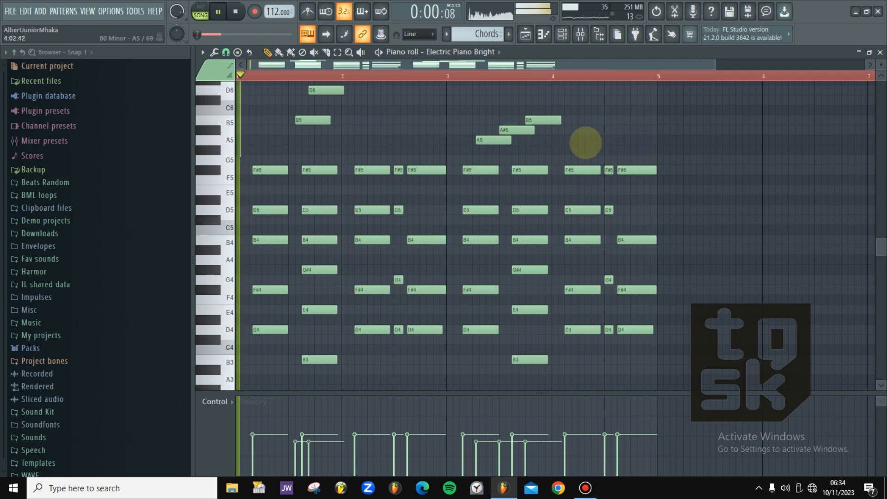
- Lengthen the D6 melody note so that it ends about halfway through bar 2
scroll(505, 146, down, 5)
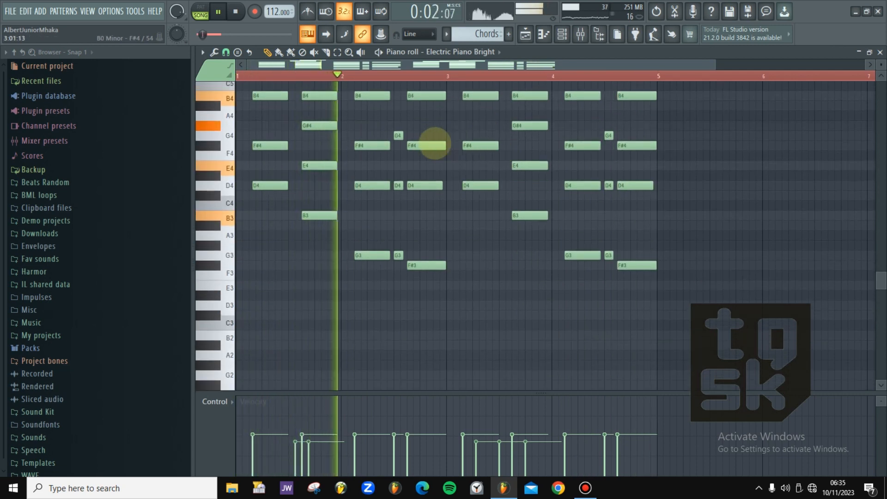
scroll(429, 141, up, 4)
scroll(427, 138, up, 3)
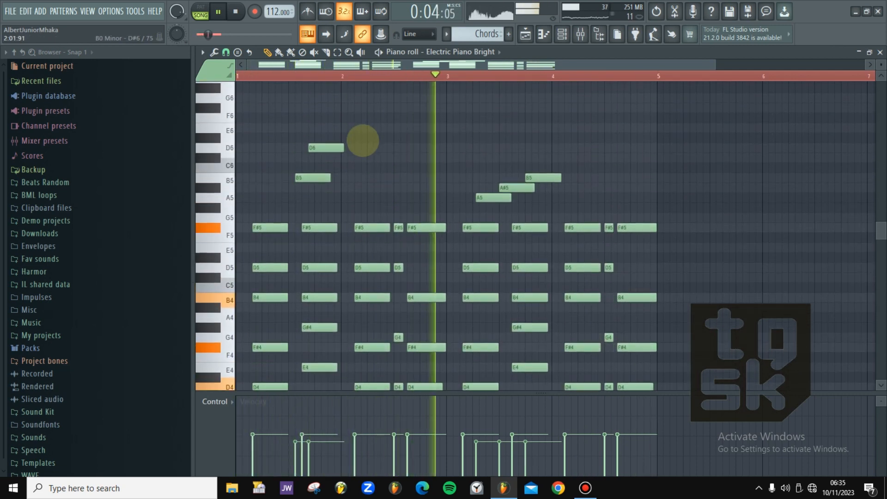
drag(343, 149, 398, 158)
scroll(592, 161, down, 4)
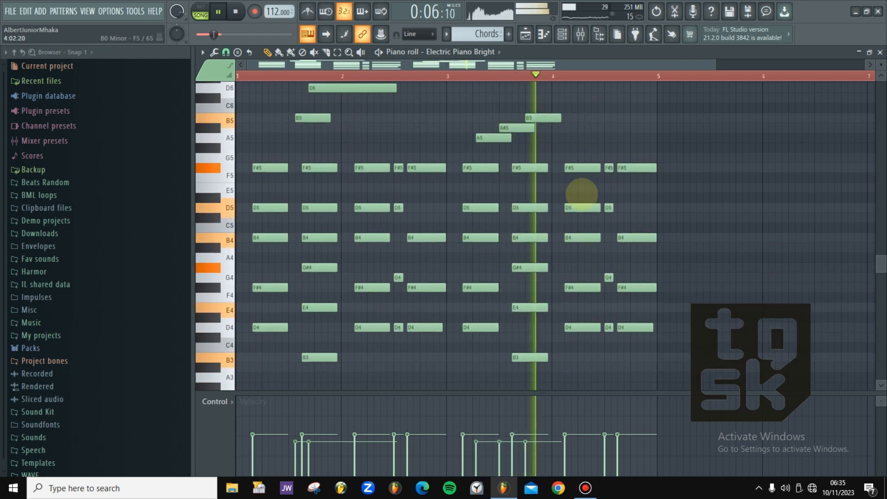
key(space)
drag(580, 184, 573, 183)
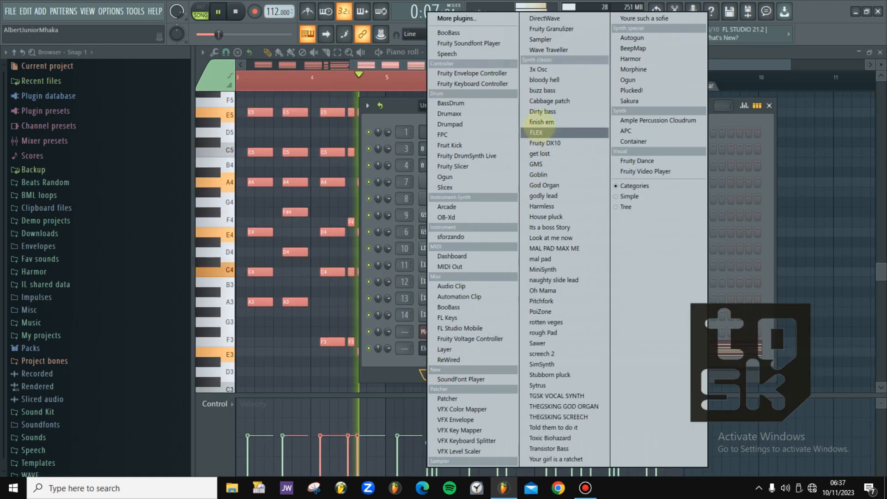
- Add a FLEX channel and paste the copied chord notes into it in the Organ pattern
click(535, 130)
right_click(443, 364)
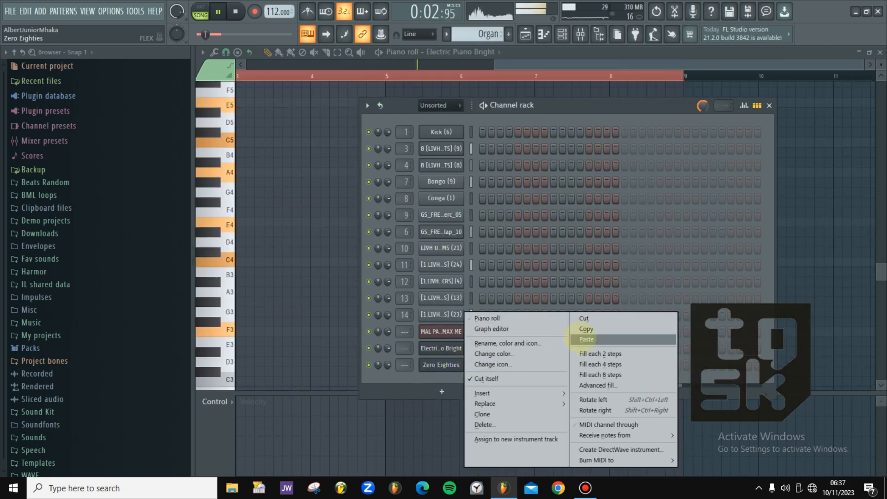
click(582, 339)
key(space)
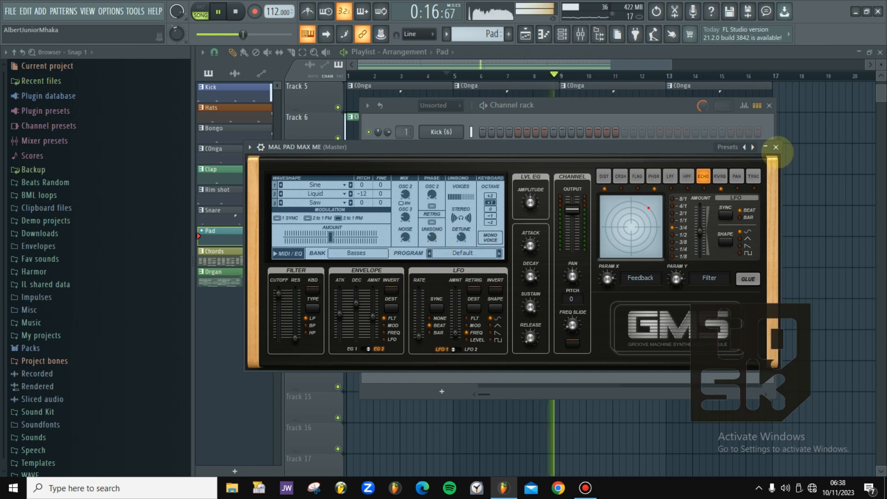
- Draw a four-bar E5 note starting at bar 1 in the piano roll of the MAL PAD MAX ME channel
click(775, 147)
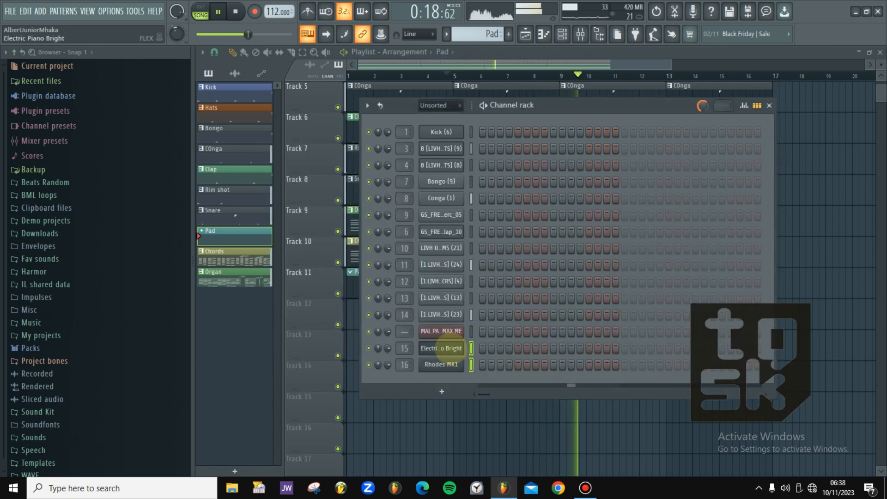
right_click(444, 330)
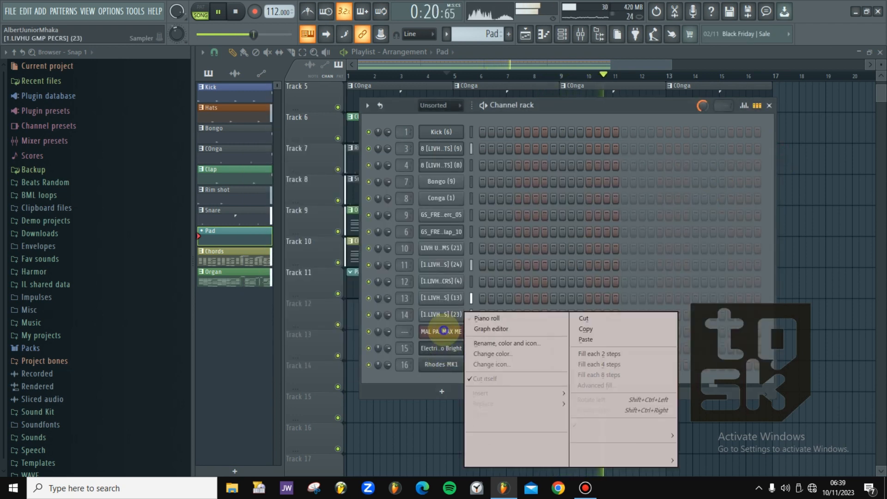
click(503, 317)
key(space)
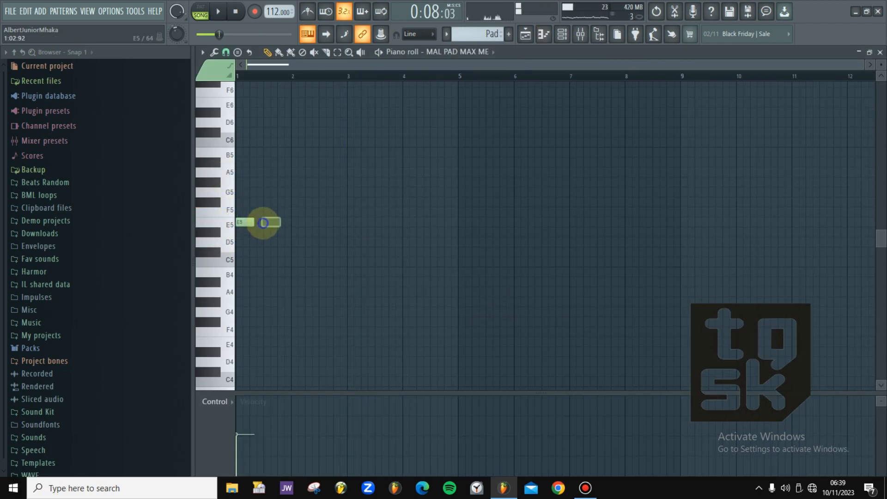
key(space)
mouse_move(470, 223)
mouse_down()
mouse_move(630, 224)
mouse_move(462, 221)
mouse_up()
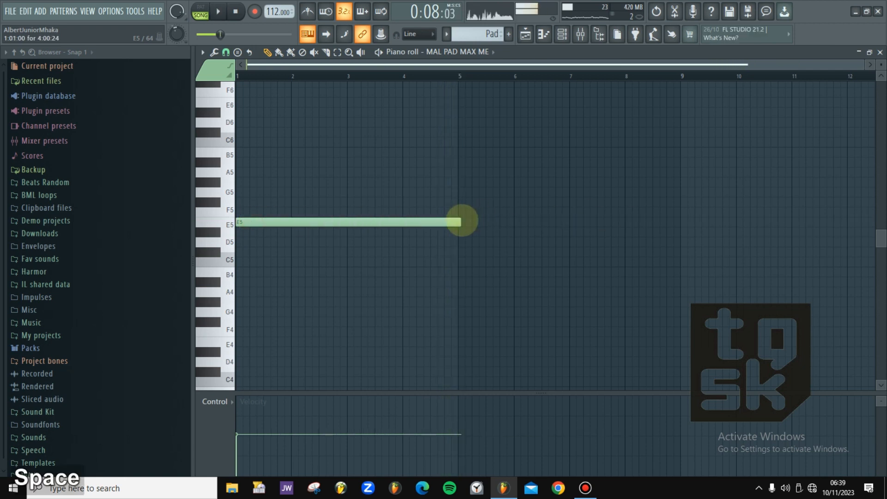
key(space)
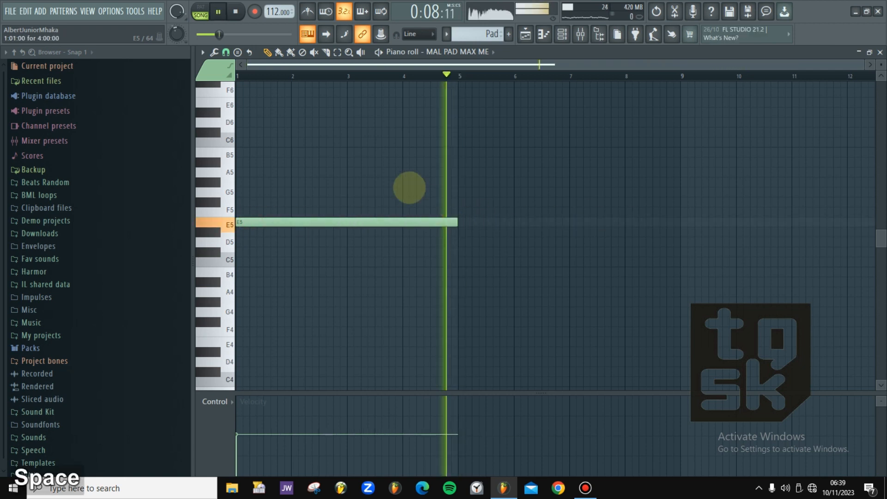
- Add a four-bar C6 note above the E5 pad note, starting at bar 1
drag(300, 130, 258, 142)
key(space)
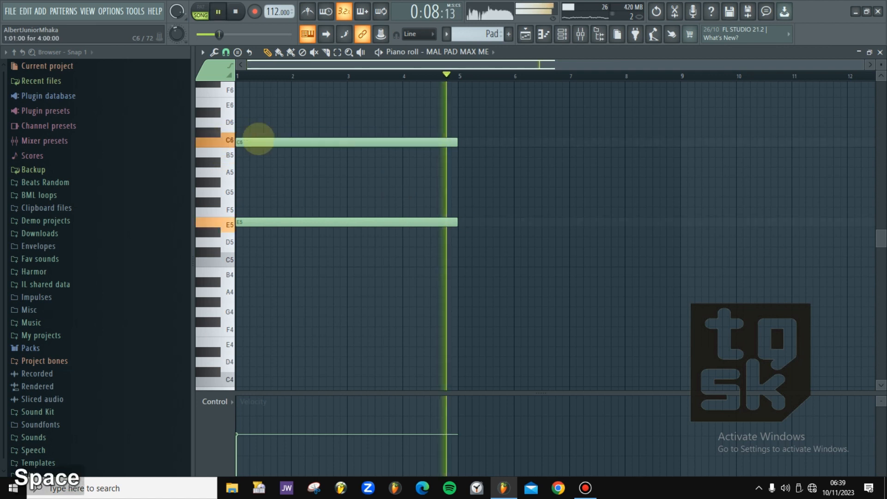
key(space)
drag(252, 84, 247, 86)
key(space)
right_click(248, 86)
key(space)
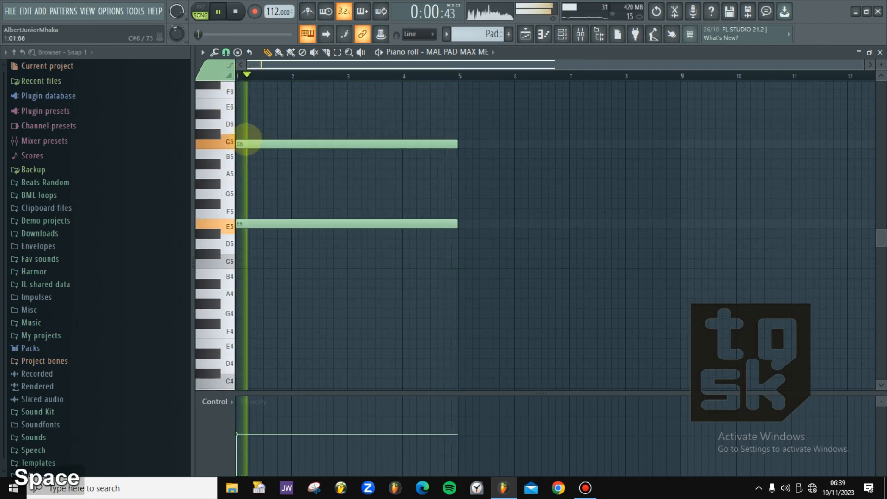
- Lower the C6 pad note to A5
key(space)
drag(247, 140, 226, 175)
key(space)
click(238, 164)
right_click(279, 154)
key(space)
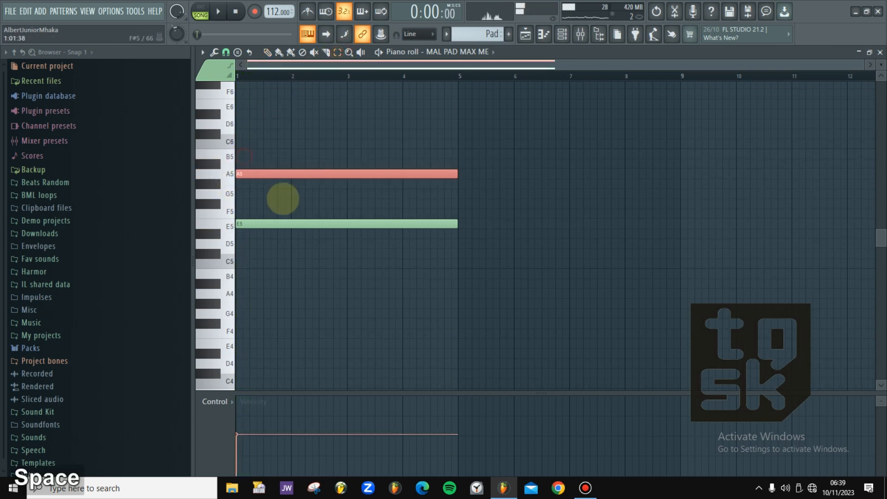
- Transpose both pad notes down an octave, to A4 and E4
key(ctrl+Down)
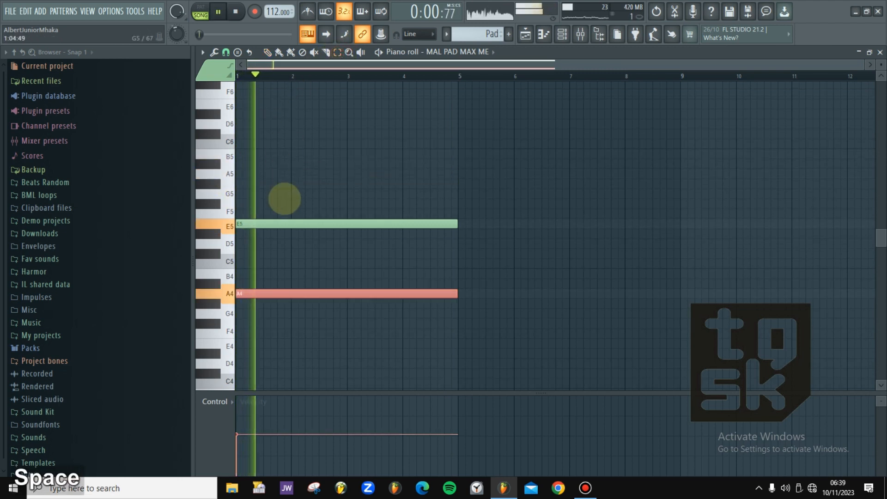
key(space)
drag(285, 198, 262, 243)
key(ctrl+Down)
key(space)
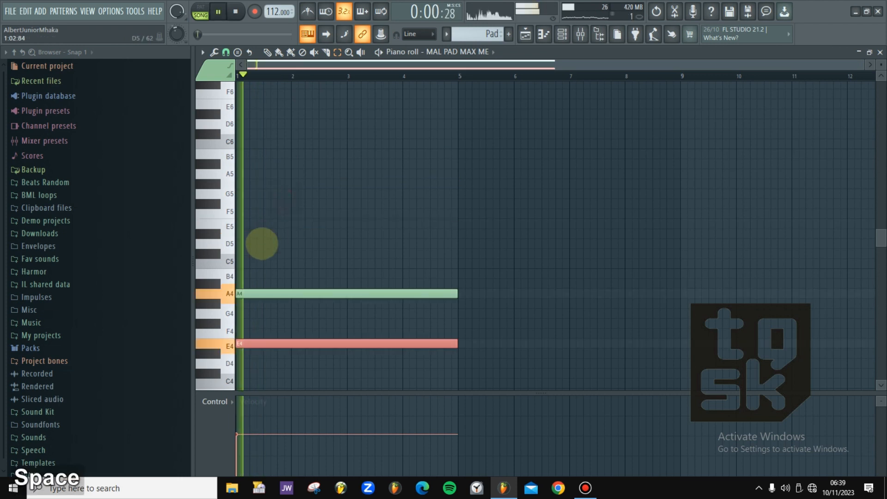
- Duplicate the A4 and E4 pad notes into bars 5 to 8, then select the MAL PAD MAX ME channel
scroll(322, 178, down, 4)
click(562, 29)
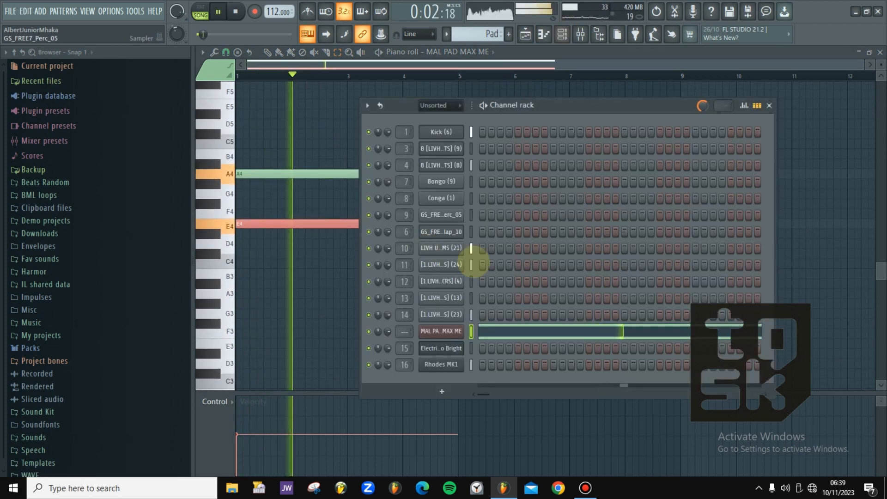
click(512, 52)
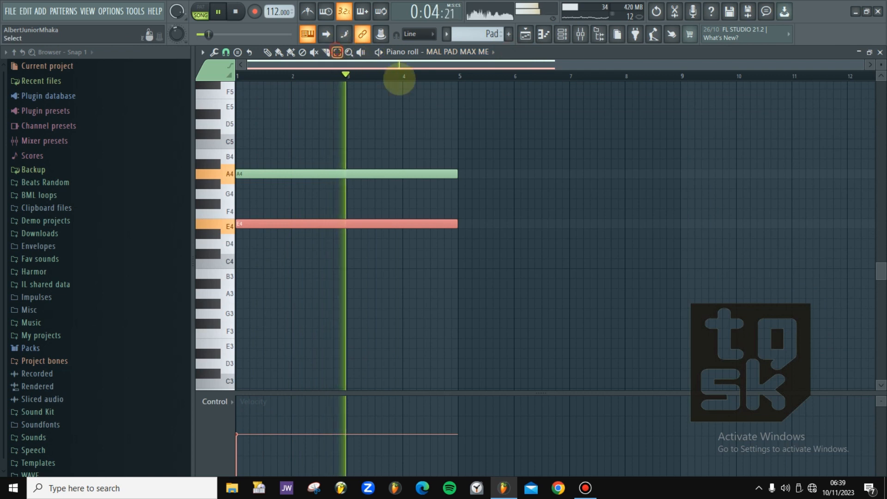
key(ctrl+a)
key(ctrl+b)
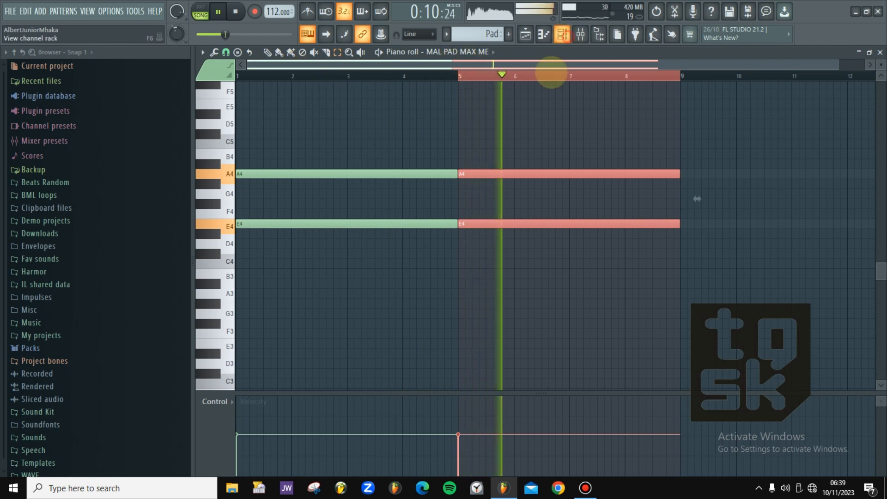
key(F6)
click(441, 330)
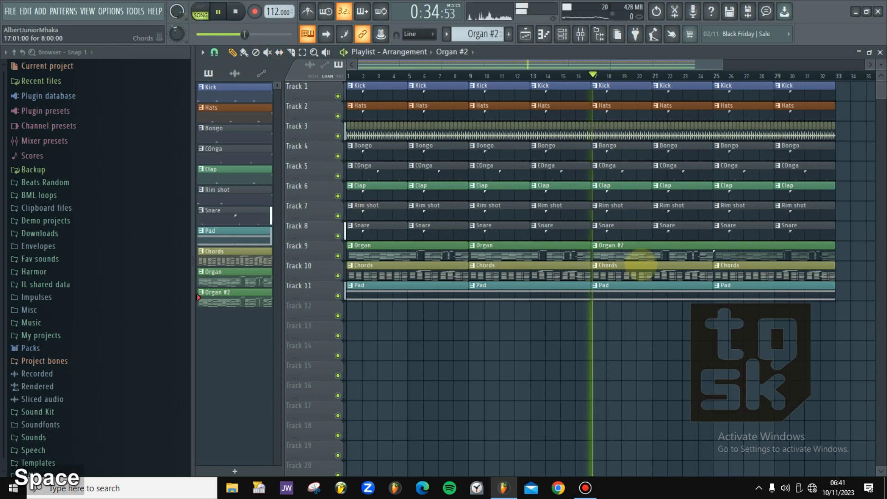
- In the Organ #2 pattern, add a short E8 note above the chords in the first half of bar 1
double_click(634, 252)
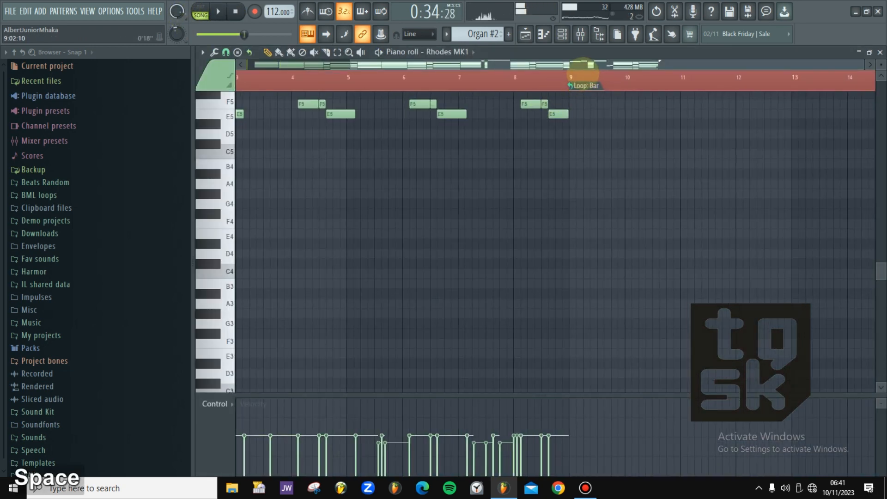
drag(498, 61, 214, 113)
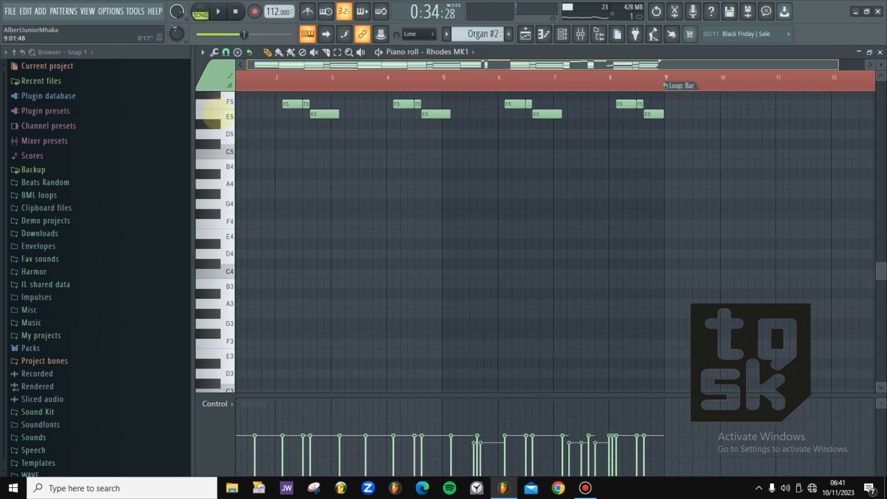
scroll(344, 174, up, 10)
scroll(343, 175, up, 2)
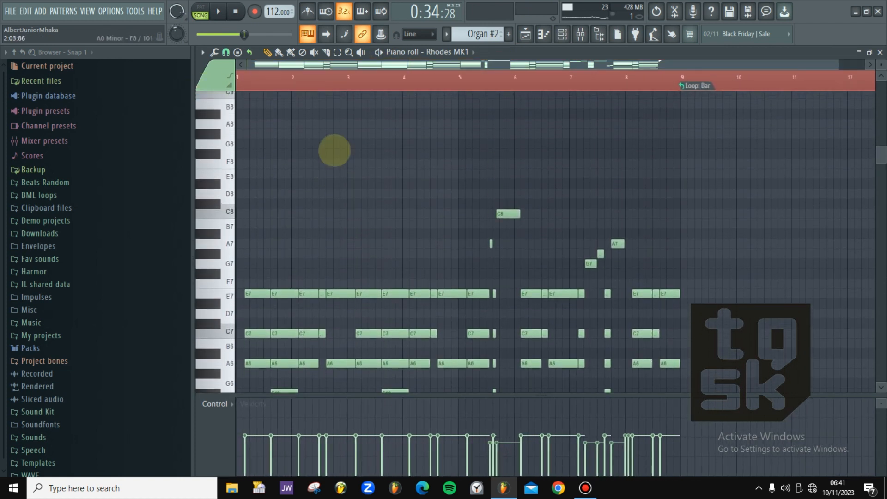
mouse_move(265, 112)
mouse_down()
mouse_move(285, 113)
mouse_move(264, 158)
mouse_move(273, 174)
mouse_up()
key(space)
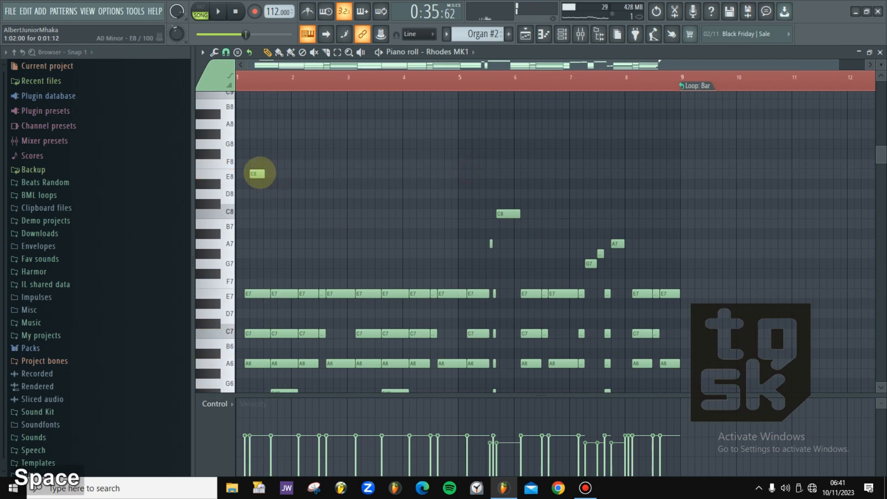
drag(256, 174, 262, 175)
key(space)
key(space)
- Continue the high melody with short G8, F8 and E8 notes from the middle of bar 1 into bar 2
click(267, 143)
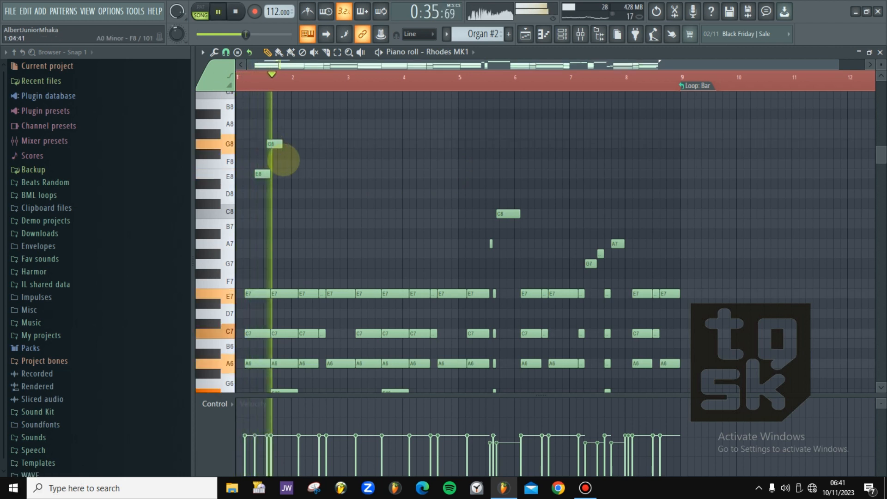
click(286, 163)
drag(306, 176, 303, 174)
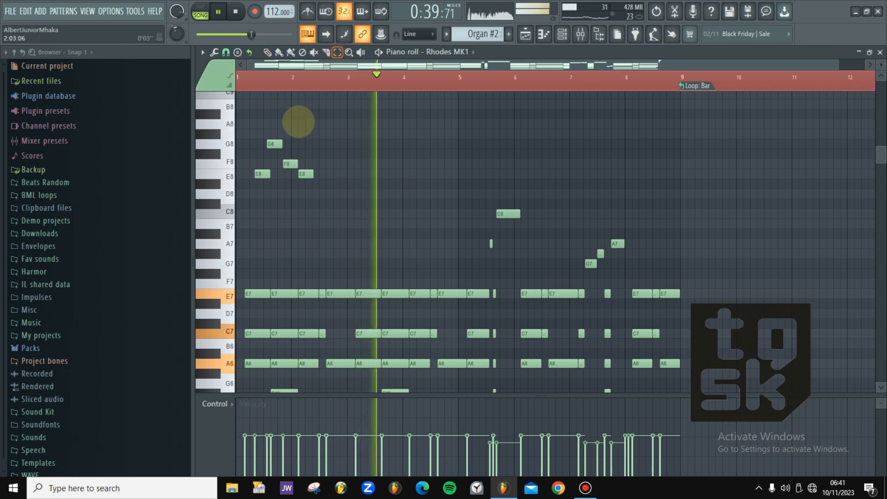
- Try adding another high melody phrase in bar 5 with A8, F#8 and F8
drag(248, 129, 325, 190)
scroll(324, 189, up, 2)
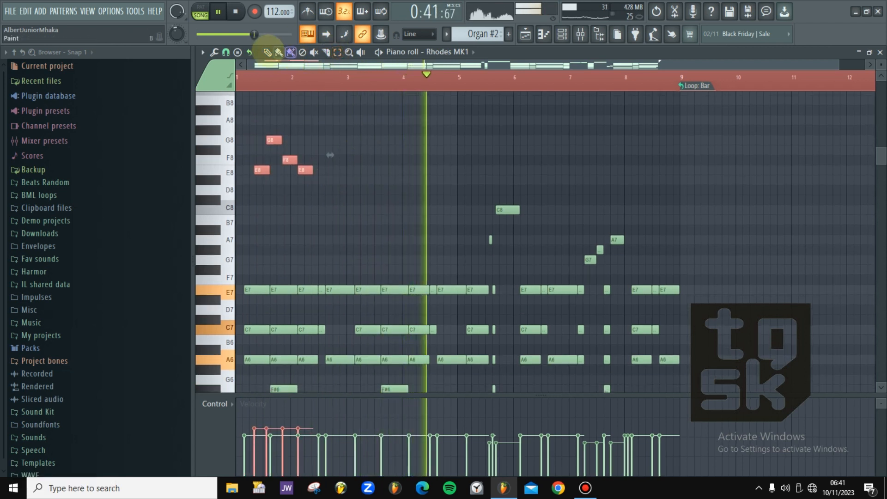
click(268, 53)
click(470, 124)
click(491, 150)
click(484, 160)
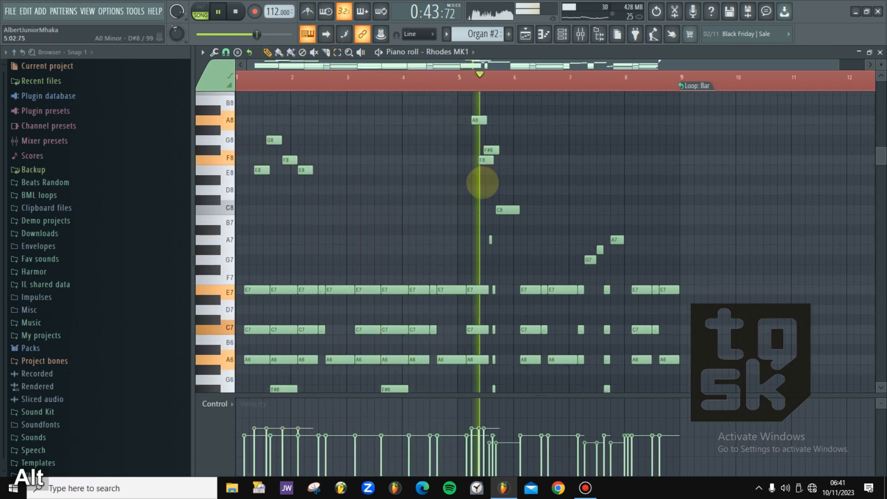
click(509, 159)
drag(511, 163, 525, 180)
key(space)
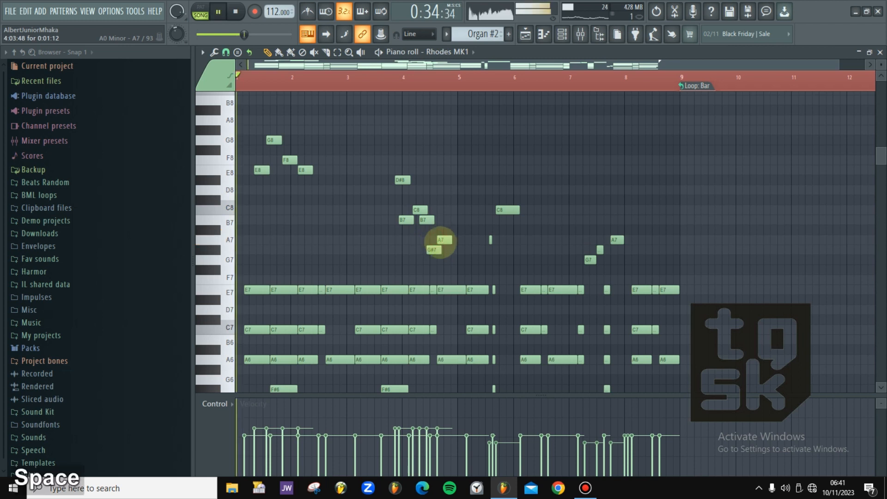
- Refine the melody phrase around bar 4: delete D#8 and F#7, shift G#7 and A7 slightly later, and add a short G7 below the first B7
right_click(404, 181)
drag(430, 249, 431, 249)
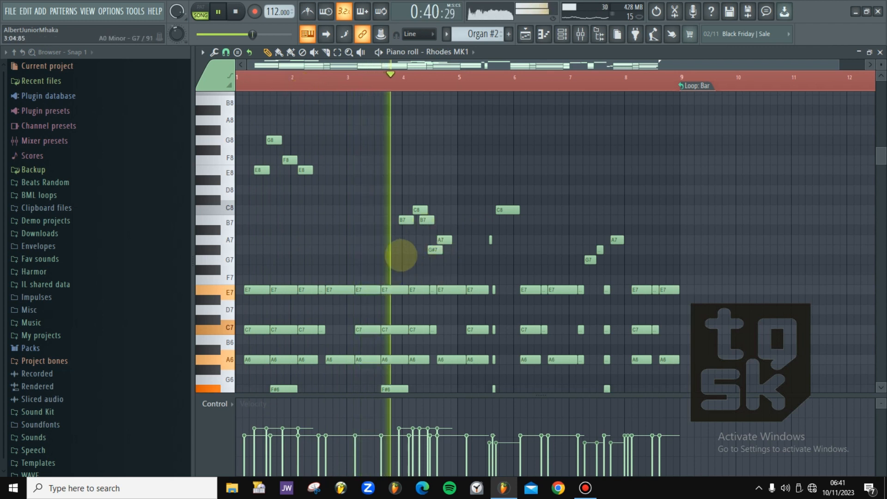
click(409, 260)
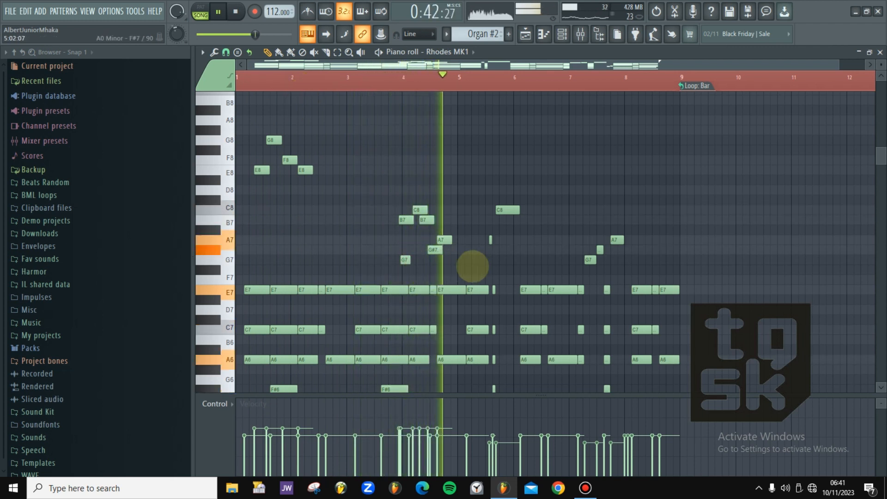
key(space)
drag(440, 240, 445, 229)
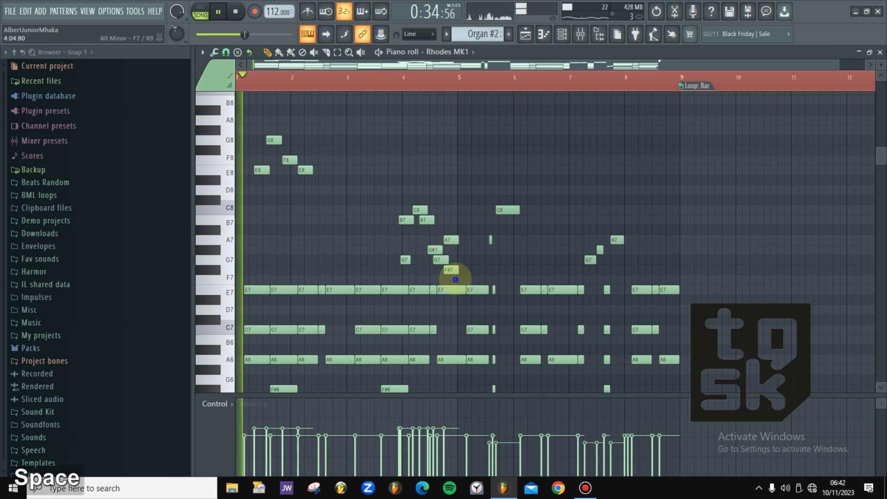
right_click(452, 270)
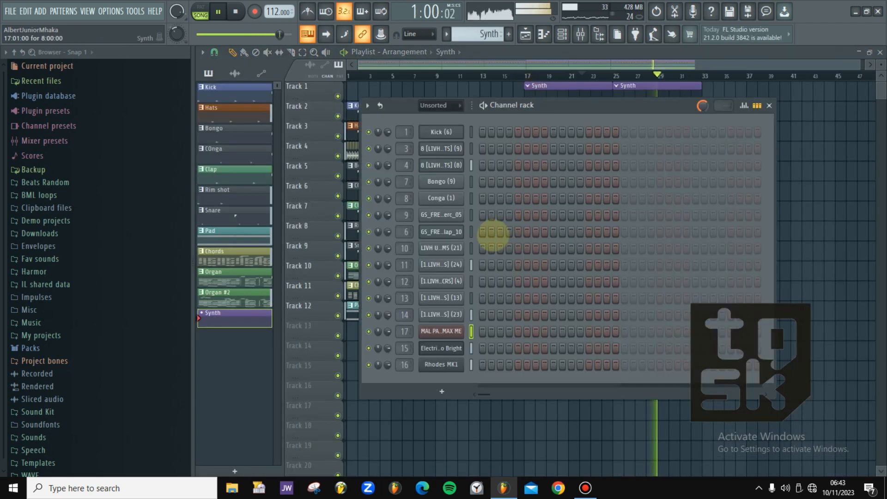
- Add a Sytrus channel for the Synth pattern and load its Machine preset
click(442, 391)
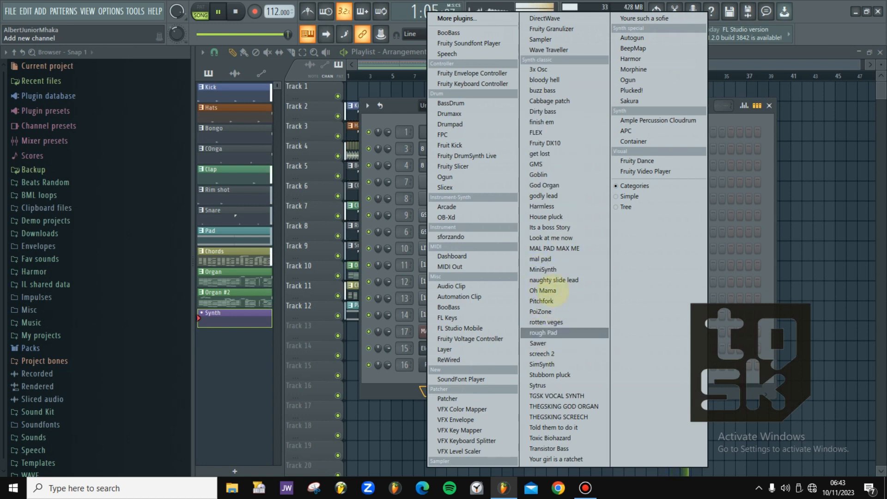
click(539, 386)
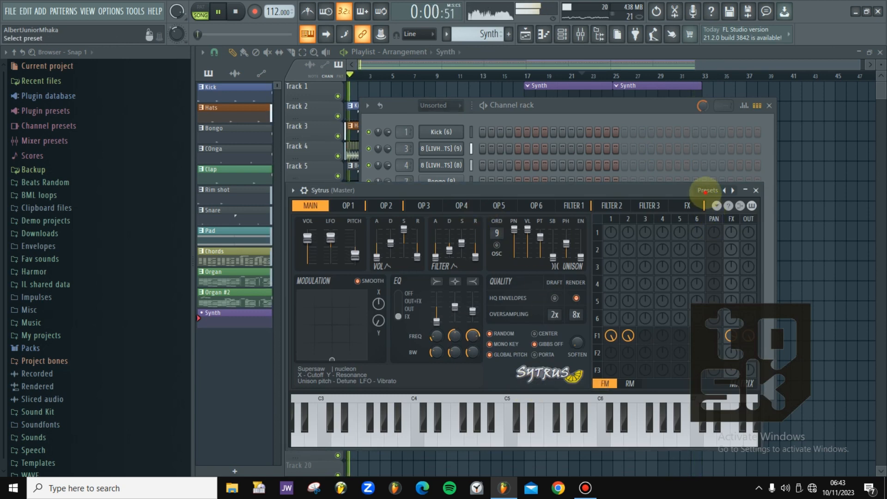
click(706, 191)
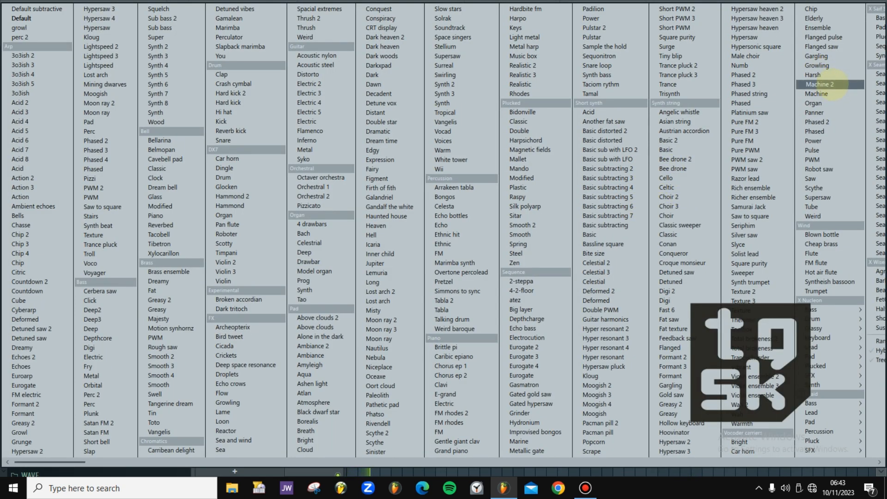
click(836, 95)
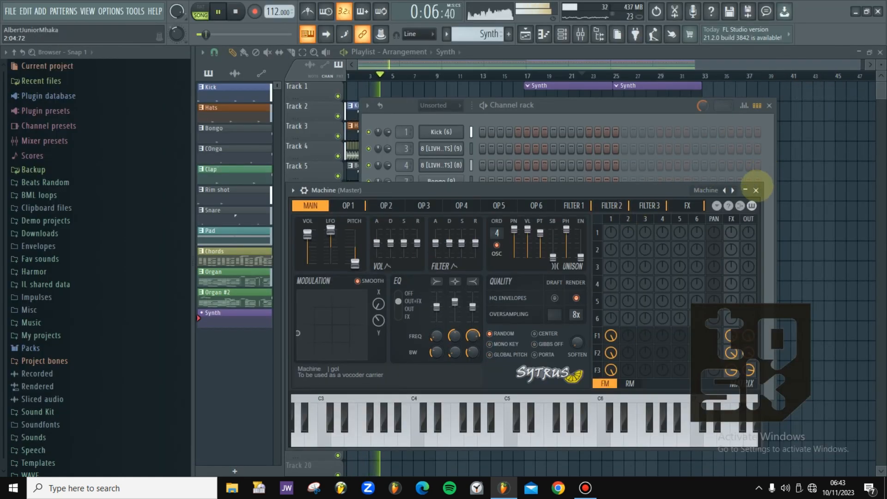
click(755, 190)
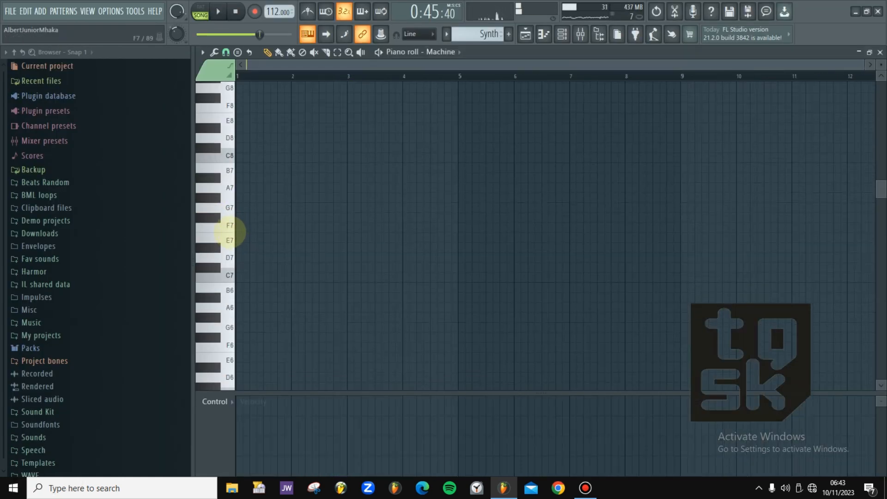
- Audition pitches for the Machine synth against the playback and place a short A5 note near the middle of bar 1
key(space)
click(232, 249)
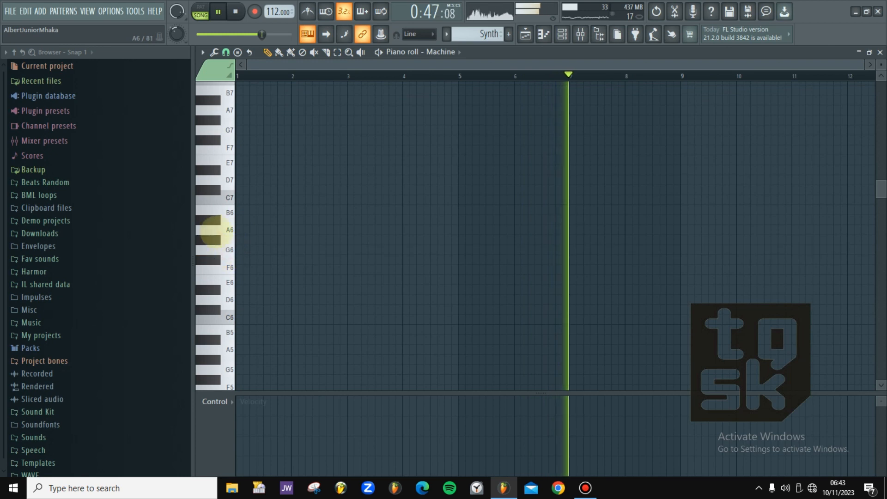
click(223, 227)
scroll(224, 329, down, 2)
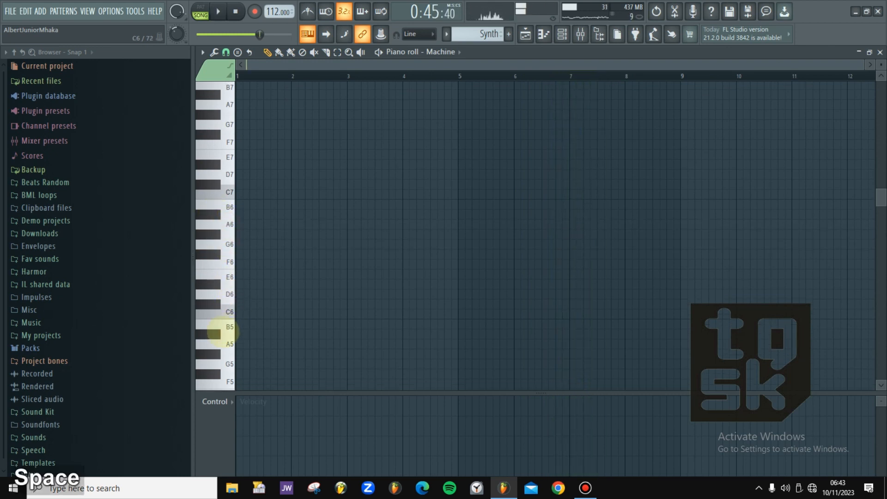
key(space)
key(space)
key(space)
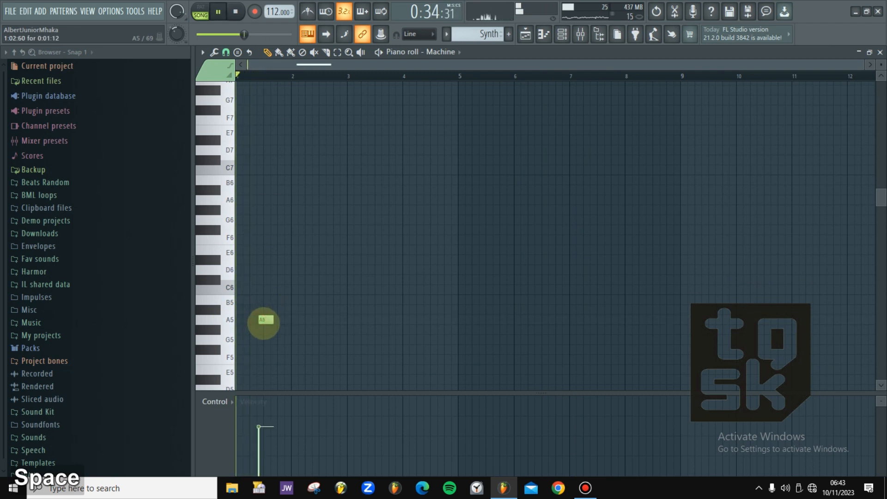
- Add a second short A5 note at the end of bar 1 and repeat the two-note figure through bar 4
click(286, 320)
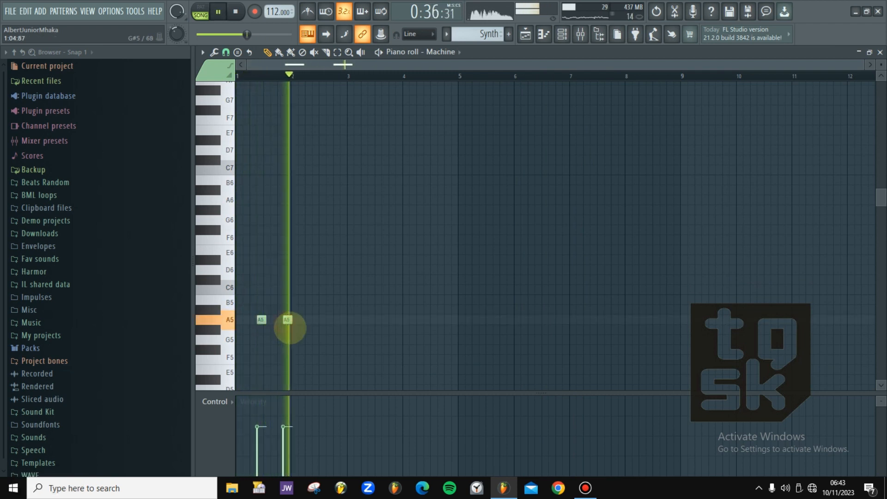
drag(289, 327, 289, 322)
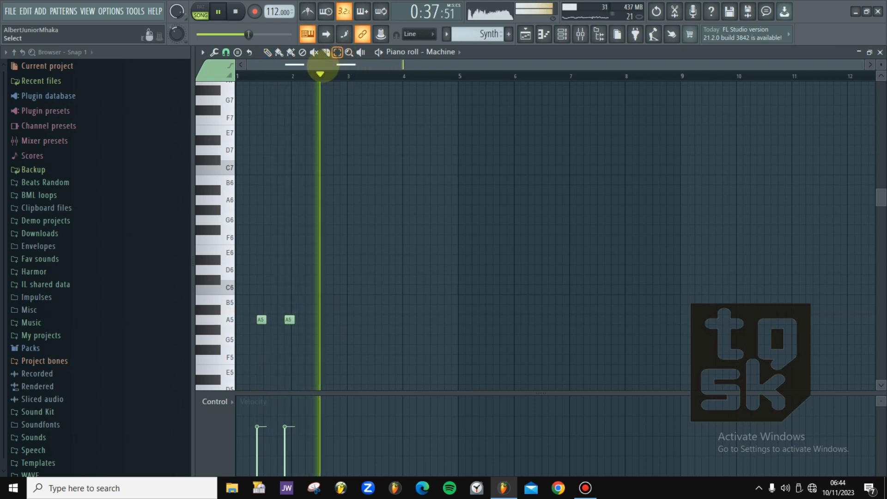
key(space)
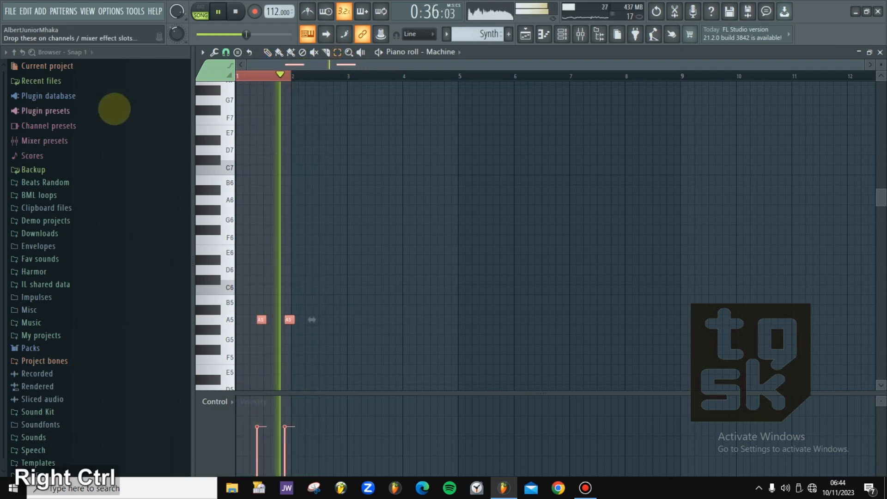
key(ctrl+b)
key(ctrl+b)
key(ctrl+b)
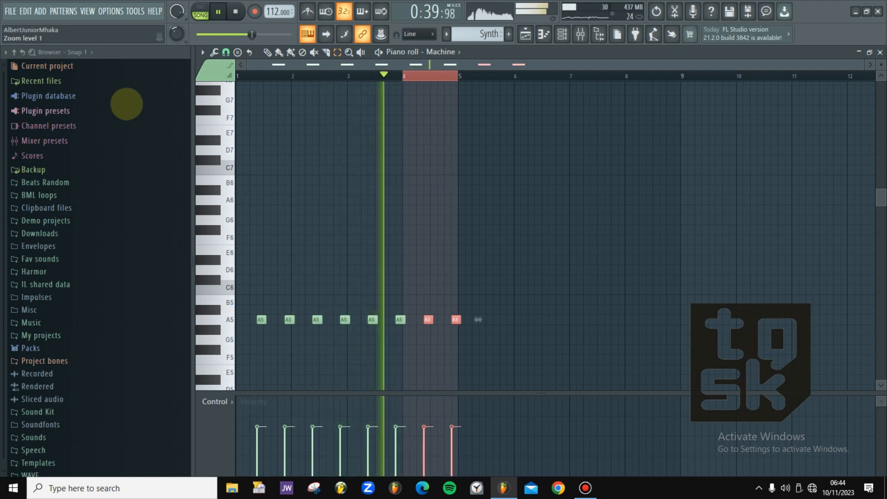
mouse_move(458, 337)
mouse_down()
mouse_move(458, 310)
mouse_move(458, 329)
mouse_up()
key(ctrl+z)
key(space)
key(space)
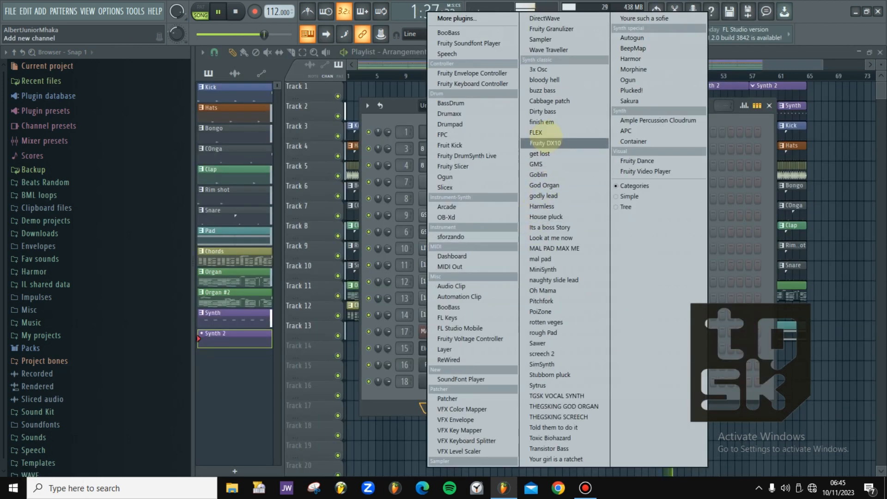
- Add a FLEX channel for the Synth 2 pattern and place a short C7 Psy Clicks note on beat 2 of bar 1
click(536, 132)
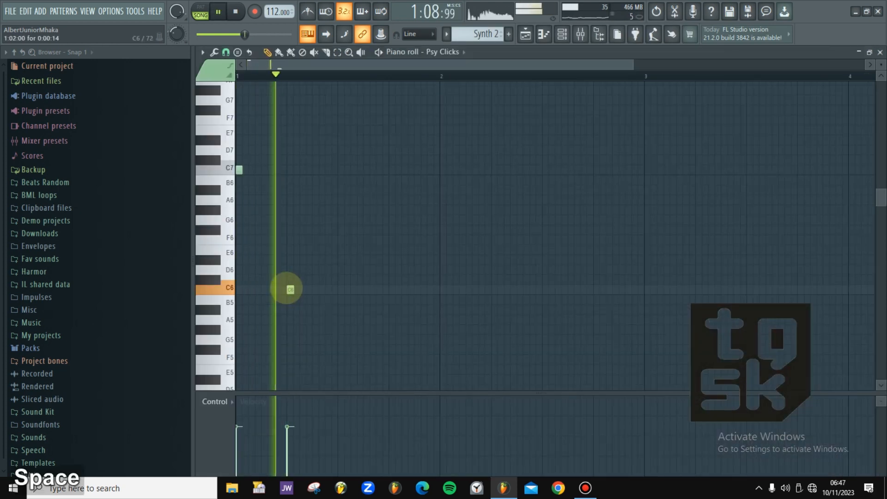
key(space)
click(288, 159)
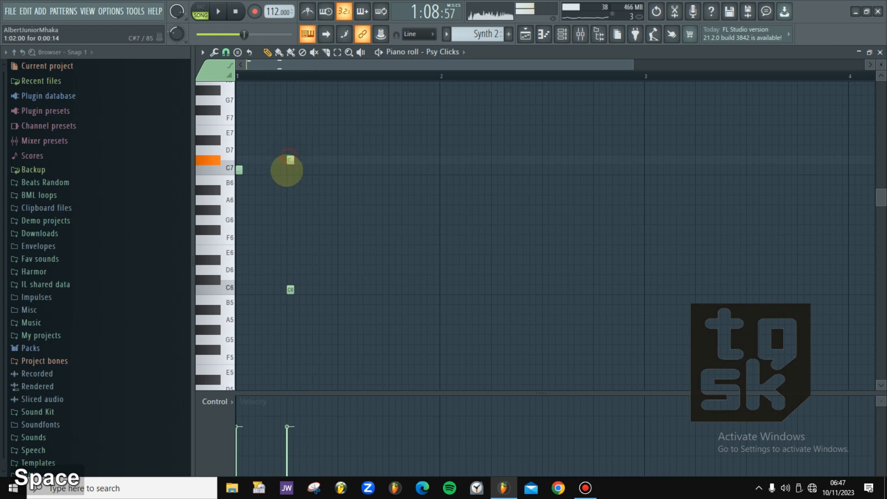
key(space)
double_click(289, 170)
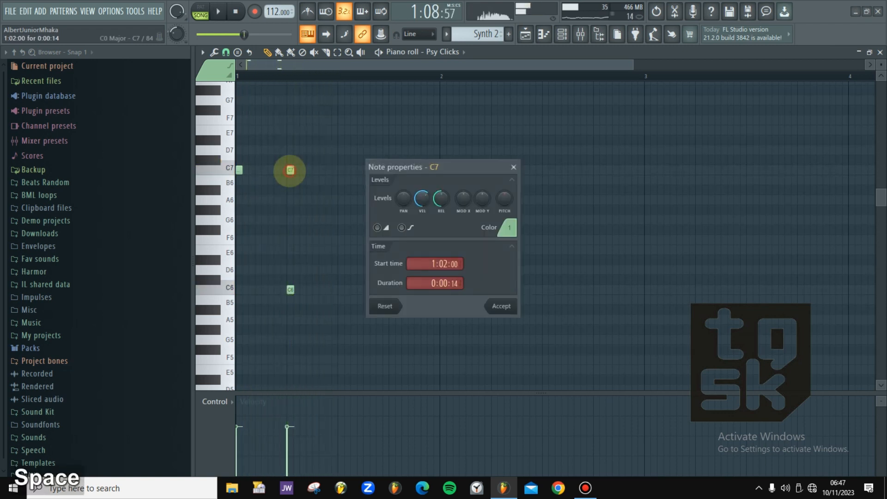
key(space)
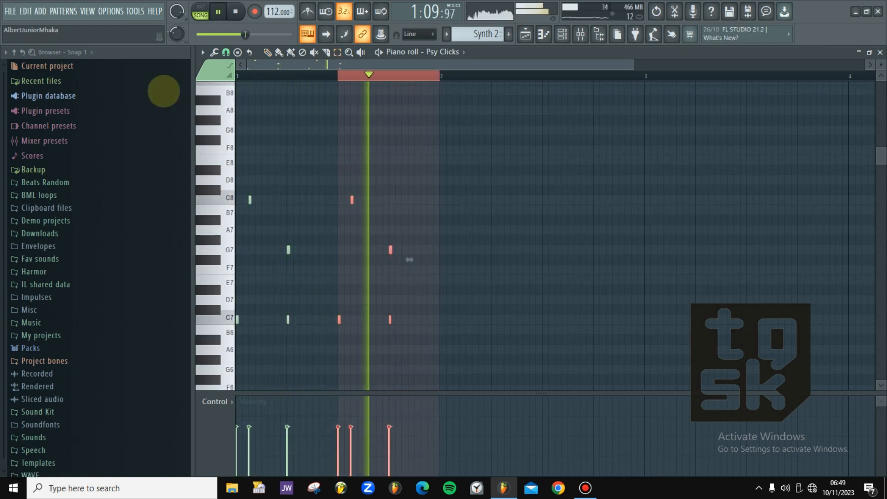
- Repeat the selected half-bar click figure twice to fill bar 2, and open the Psy Clicks channel
key(b)
key(ctrl+b)
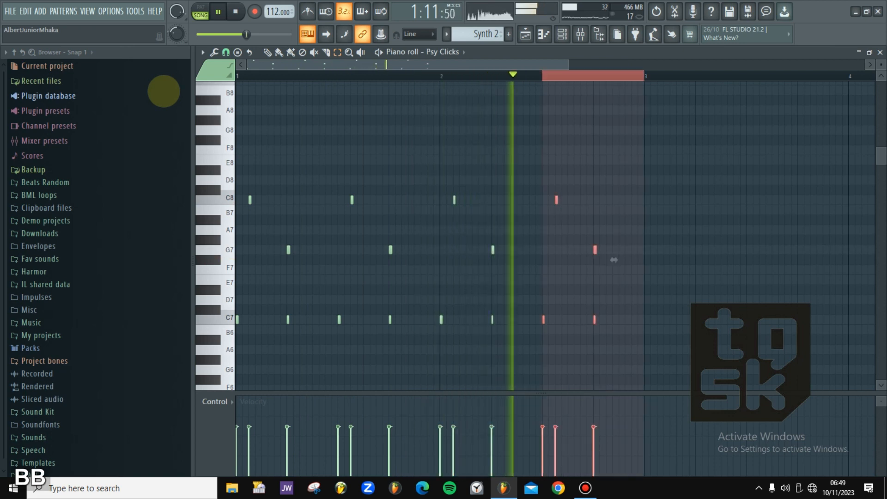
click(563, 34)
key(space)
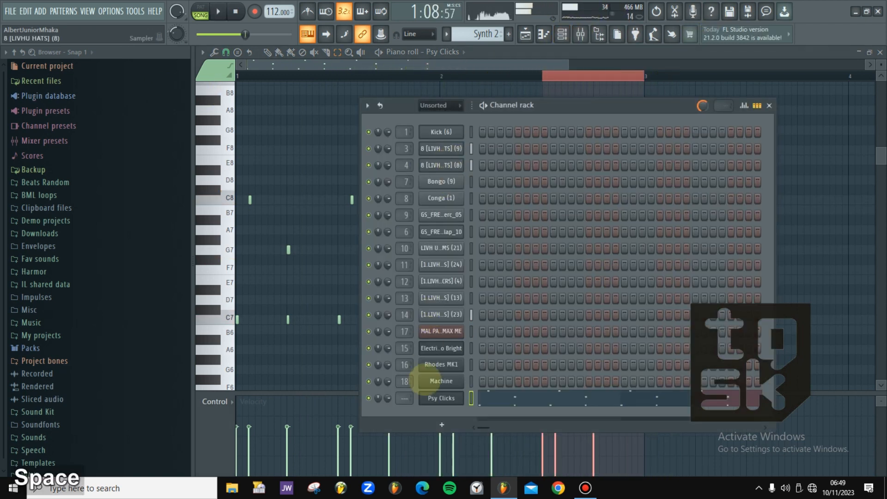
key(space)
click(428, 396)
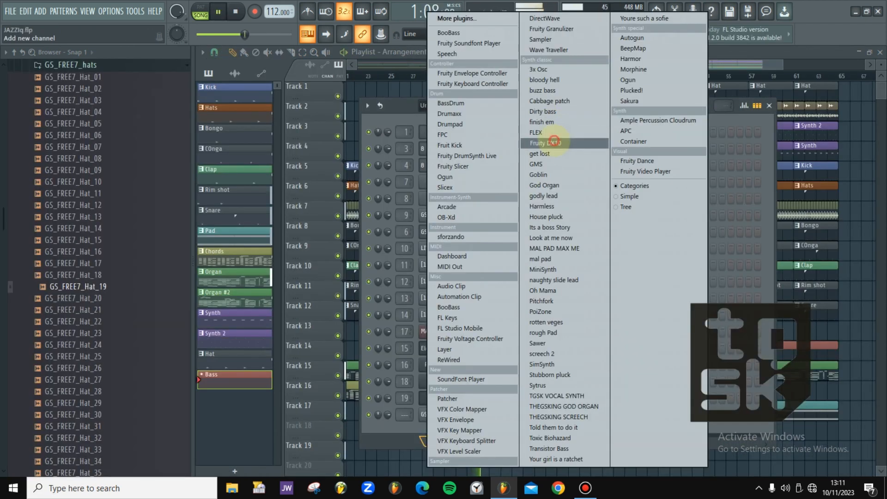
- Add a Fruity DX10 channel for the Bass pattern and load its AJ log 1 preset, accepting the version warning
click(554, 141)
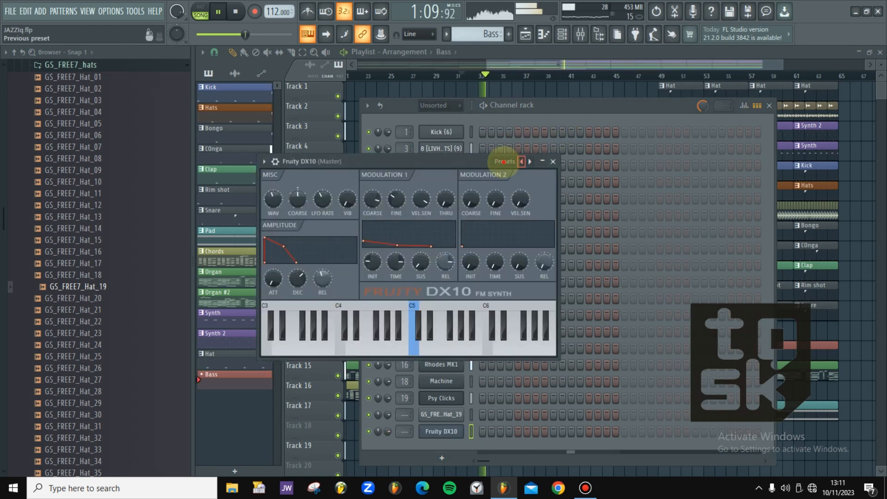
click(504, 161)
click(526, 18)
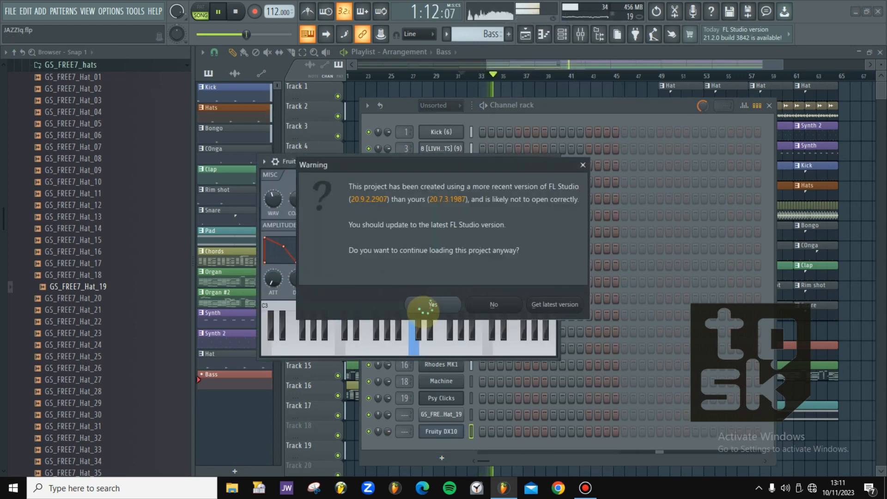
click(433, 305)
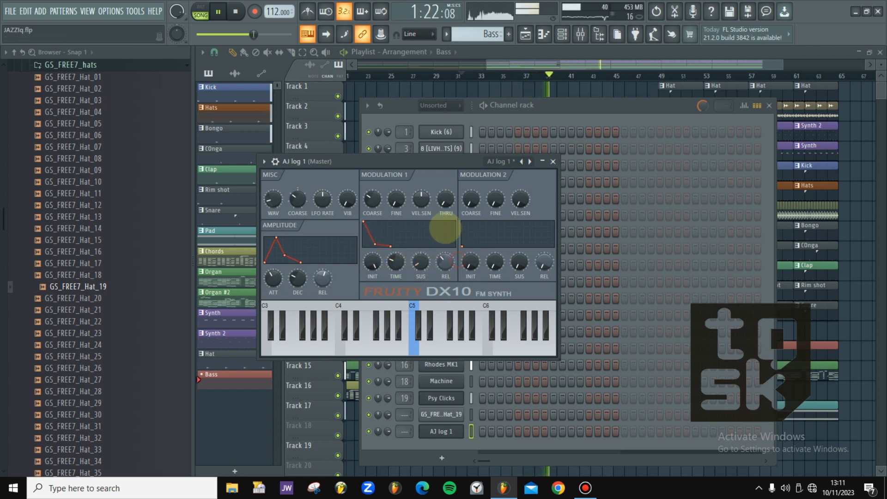
click(553, 161)
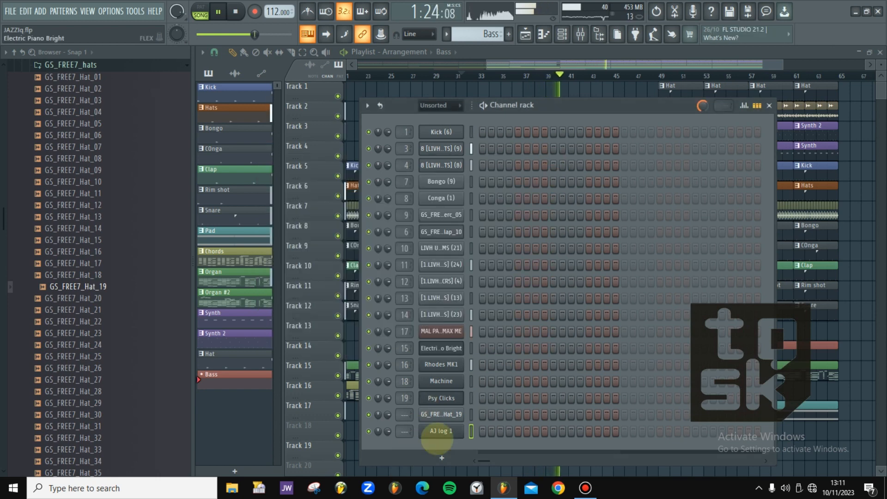
- Open the piano roll of the AJ log 1 channel and audition its A4 key against the playback
key(space)
right_click(426, 431)
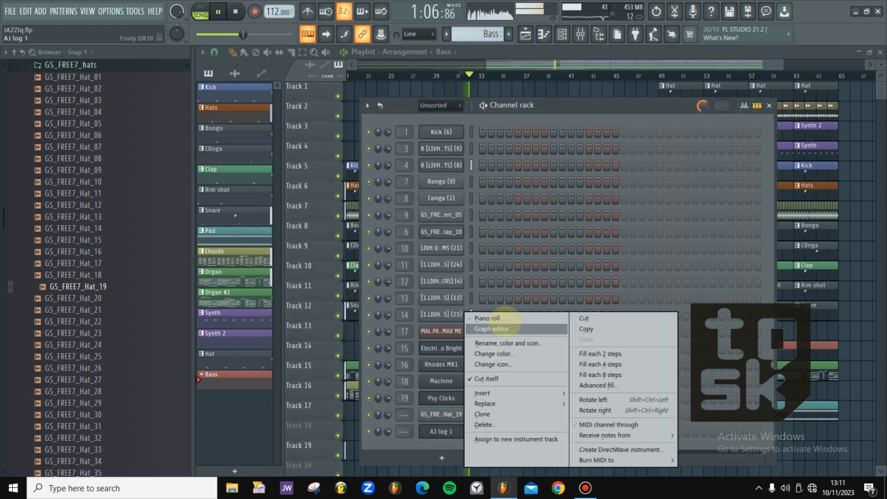
click(485, 328)
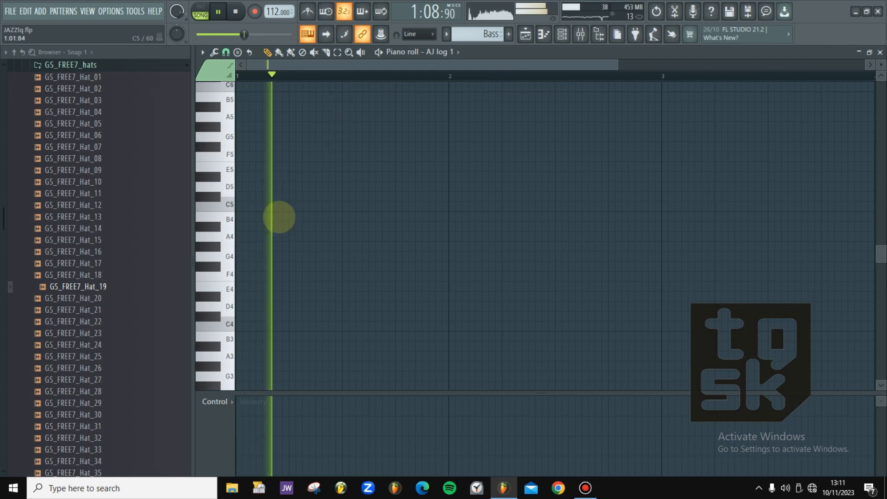
key(space)
click(230, 239)
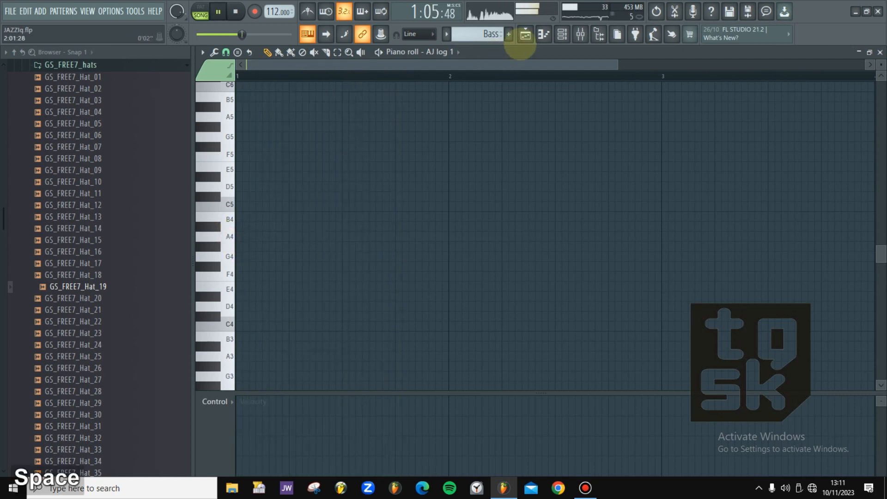
- Check the AJ log 1 synth window, audition more bass pitches and place a short A4 note at the start of bar 1
click(560, 34)
click(434, 430)
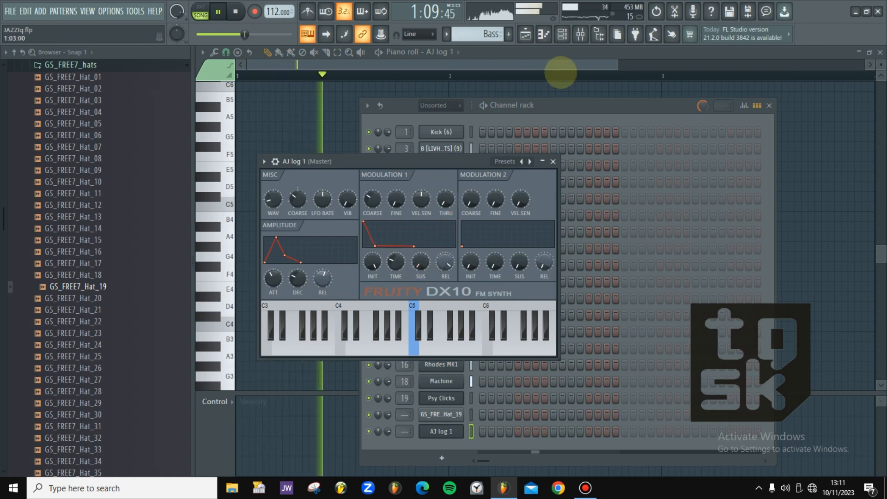
click(562, 52)
key(space)
key(space)
click(231, 324)
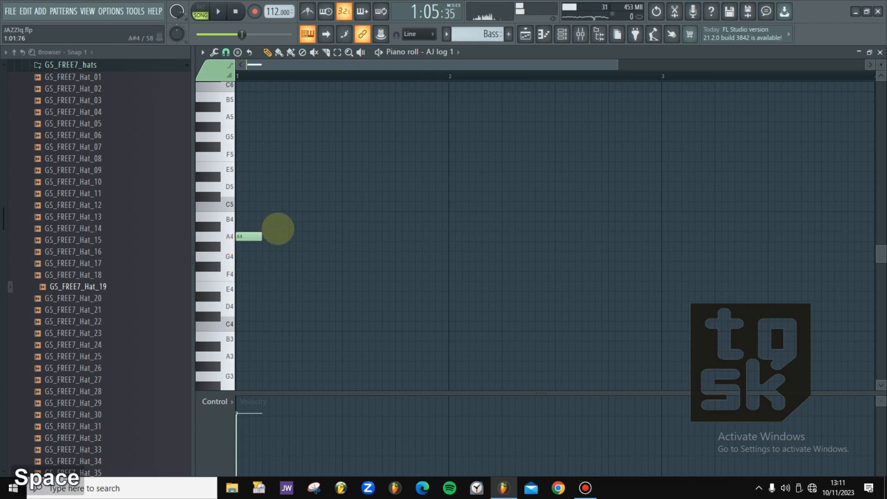
- Lower the bass note to A3 and open the AJ log 1 channel's miscellaneous settings during playback
click(562, 39)
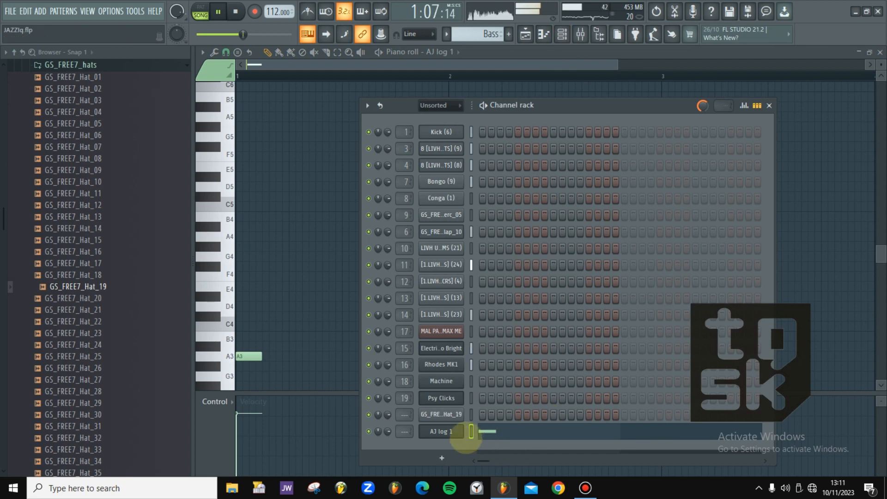
click(452, 431)
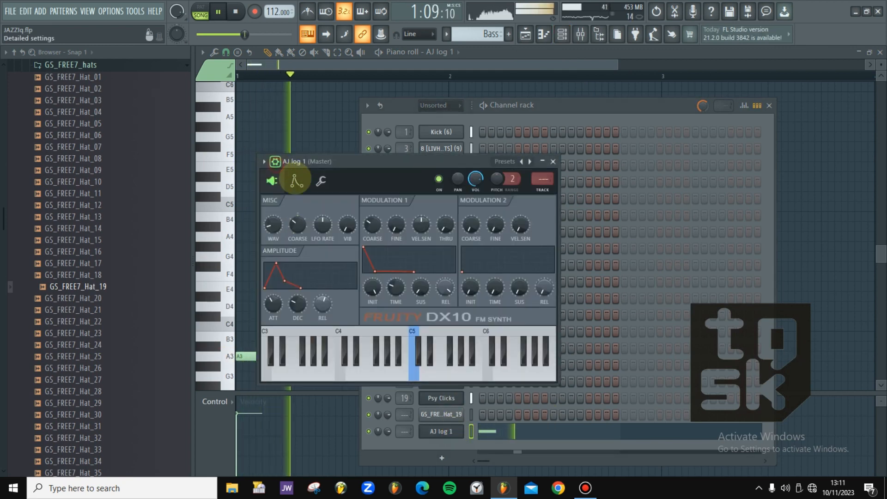
click(318, 182)
key(space)
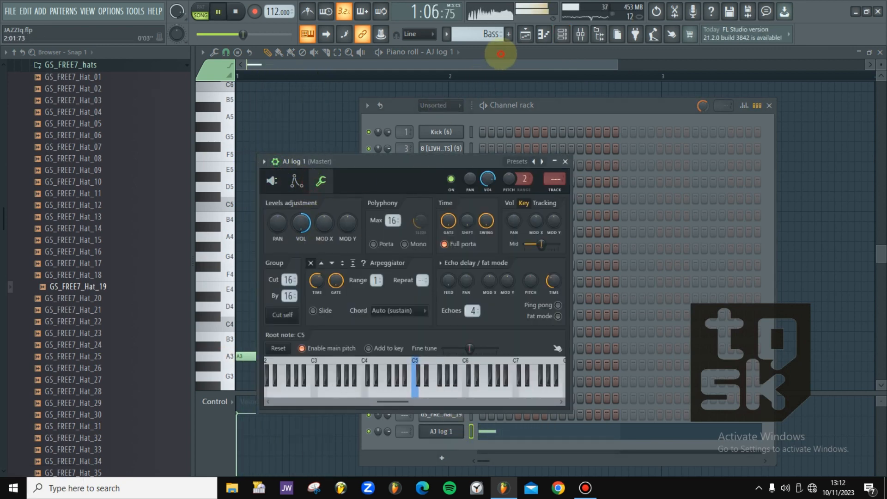
- Replace the Fruity Limiter on the Master mixer track with Fruity Soft Clipper
click(562, 34)
click(580, 33)
click(216, 159)
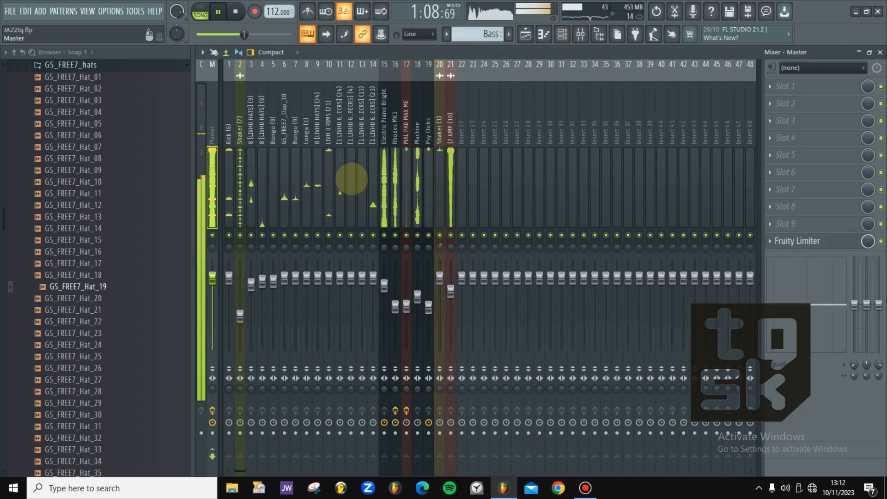
click(769, 242)
mouse_move(785, 230)
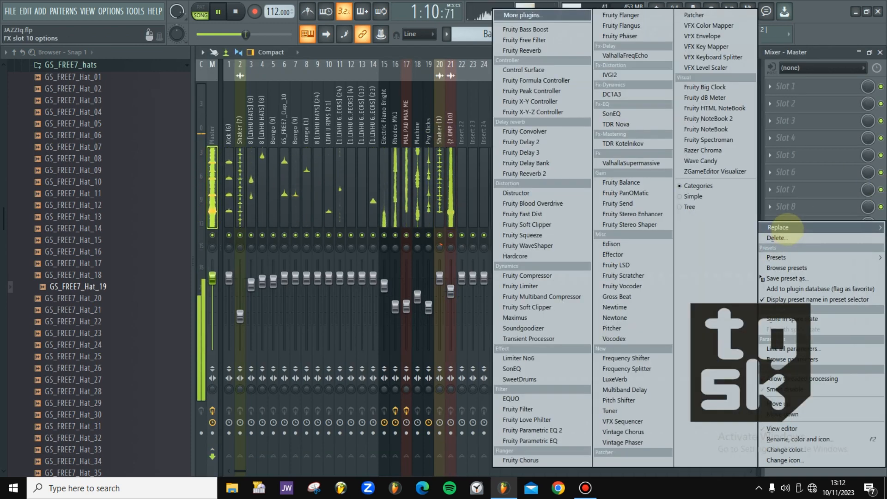
click(552, 308)
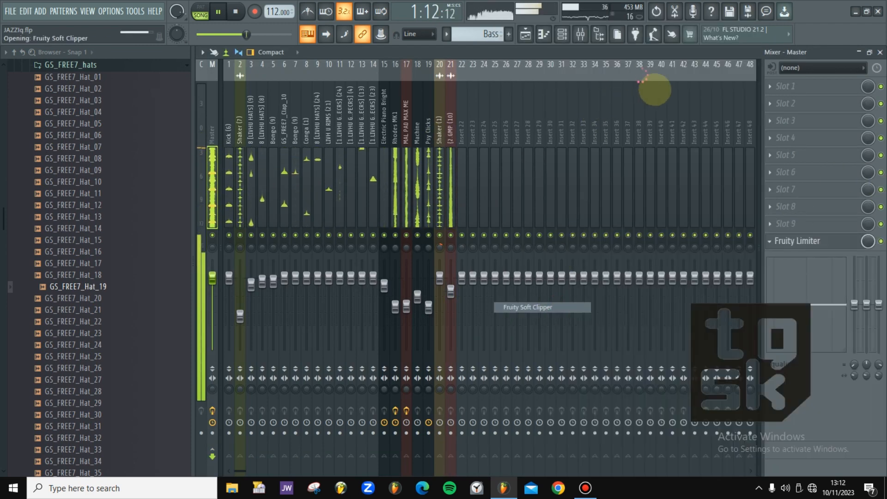
click(880, 52)
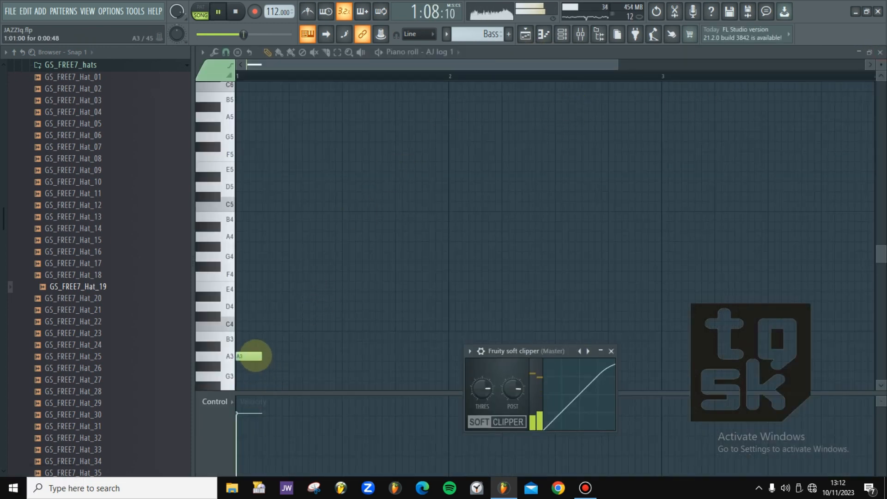
- Delete the A3 bass note and try a short E4 note at the start of bar 1 instead
right_click(254, 356)
key(space)
click(229, 358)
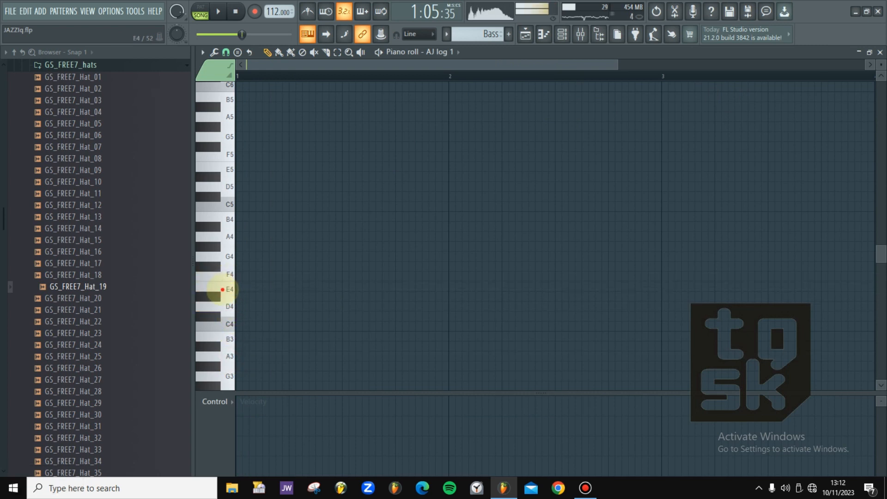
click(222, 290)
key(space)
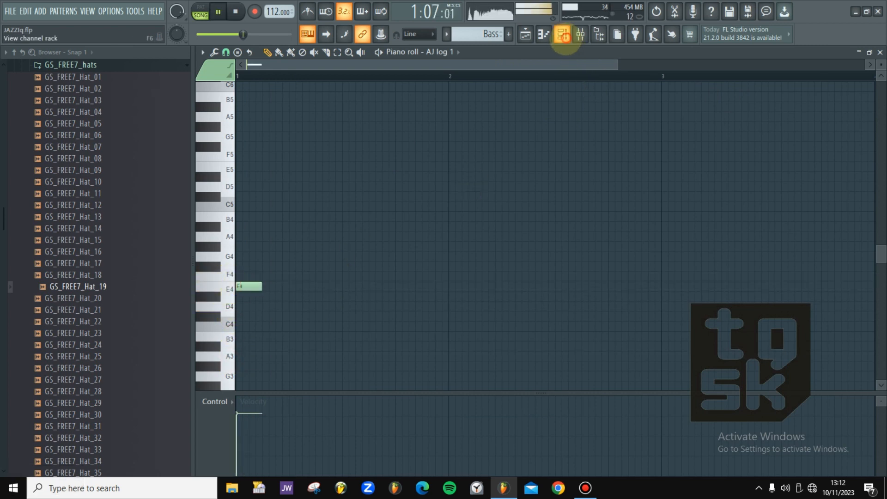
- Fine-tune the attack, decay and release of the AJ log 1 amplitude envelope while listening to the playback
click(562, 34)
click(427, 431)
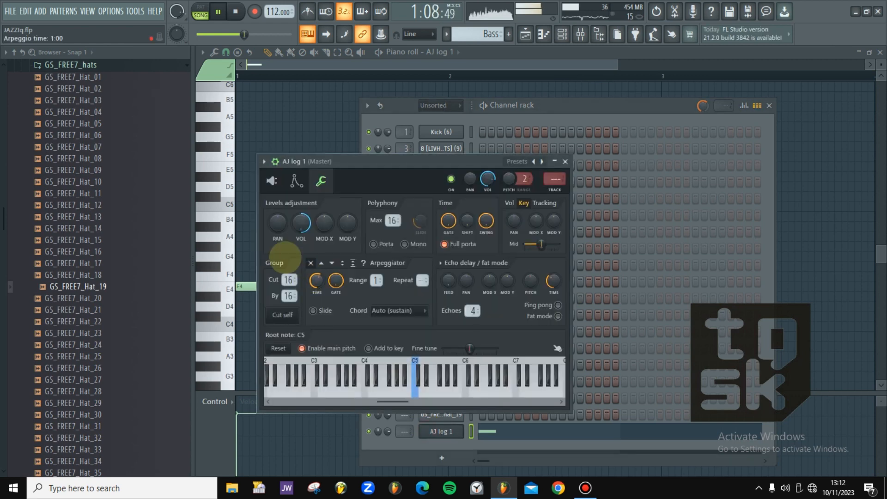
key(space)
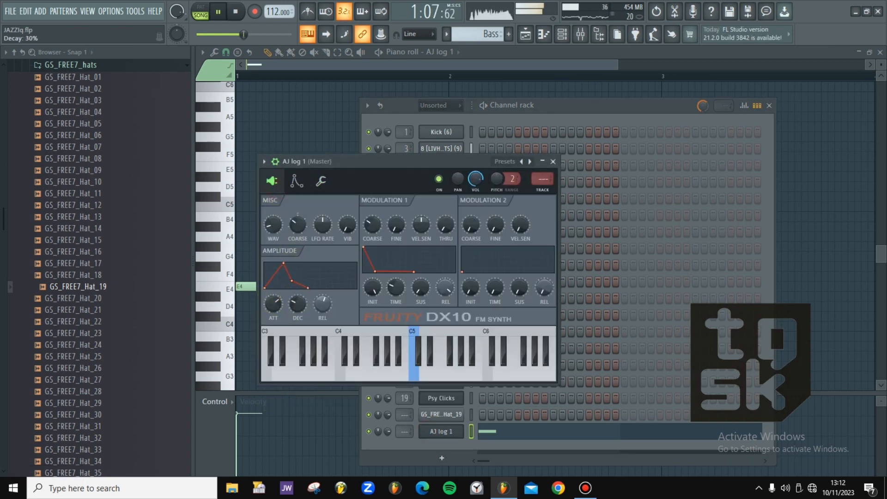
drag(296, 304, 296, 298)
key(space)
key(space)
drag(322, 305, 322, 308)
key(space)
key(space)
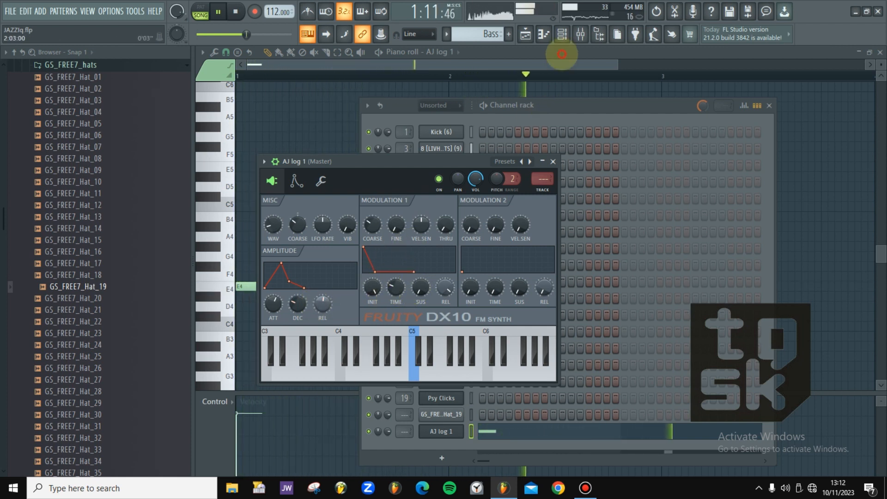
- Move the bass note at the start of bar 1 down to A3 and audition it against the playback
click(248, 291)
key(space)
key(space)
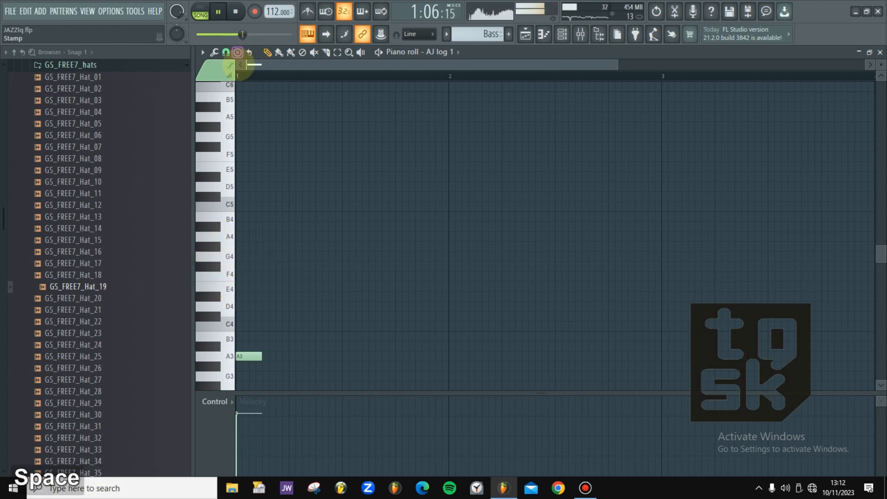
key(space)
key(space)
scroll(337, 290, down, 3)
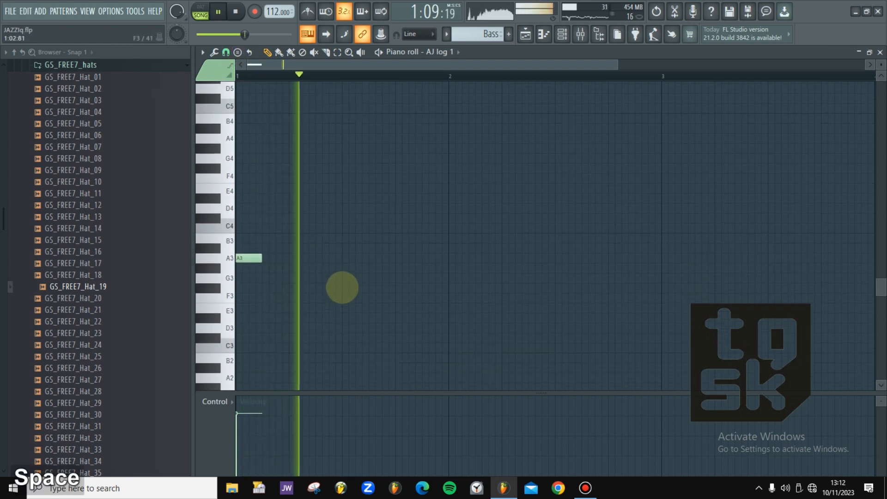
- Try a second bass note just past the middle of bar 1 at F4 and E4 against the playback, and remove it
scroll(342, 287, up, 3)
click(367, 286)
key(space)
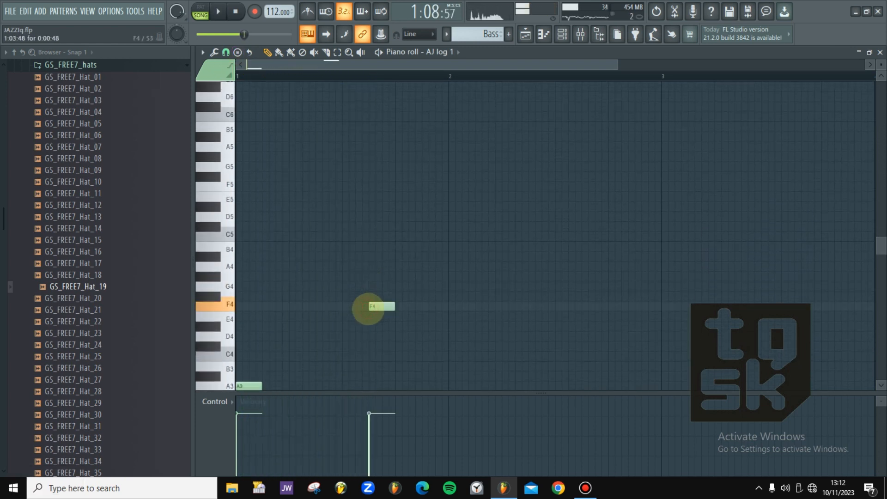
key(space)
scroll(372, 289, down, 3)
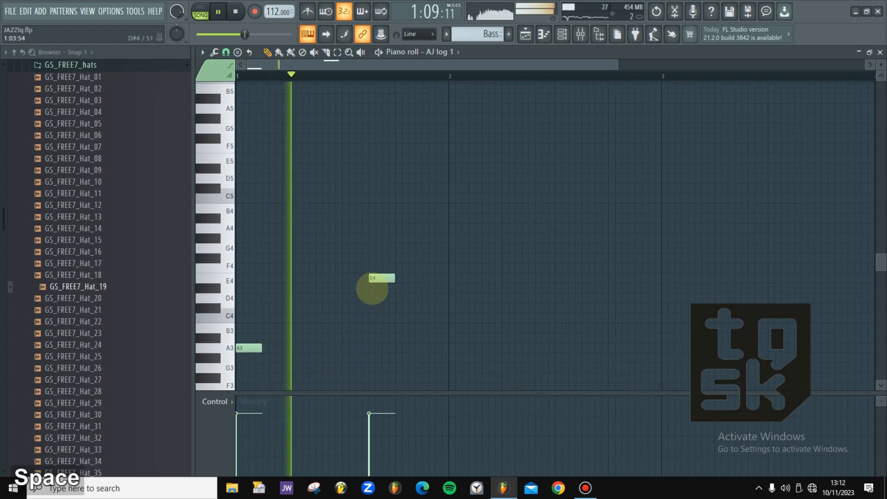
key(space)
drag(373, 257, 374, 235)
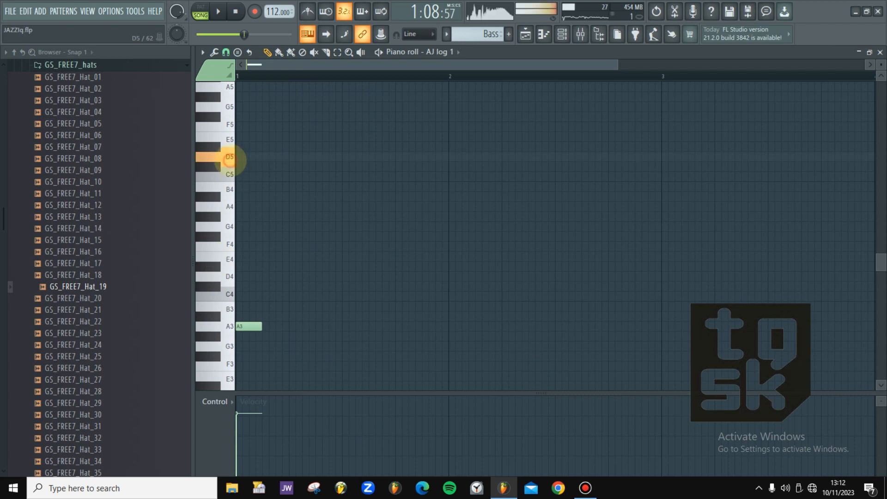
- Add short bass notes at D4 just past the middle of bar 1 and F4 at the start of bar 2, and audition them
key(space)
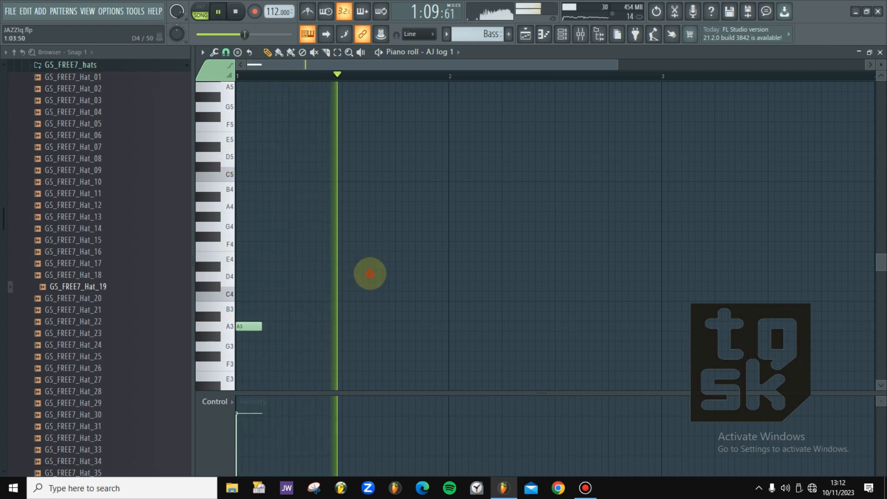
click(370, 275)
key(space)
click(447, 246)
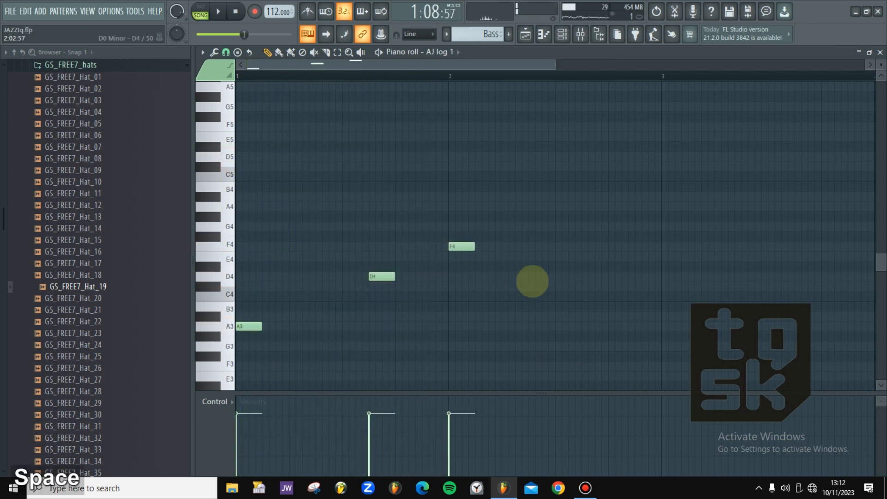
key(space)
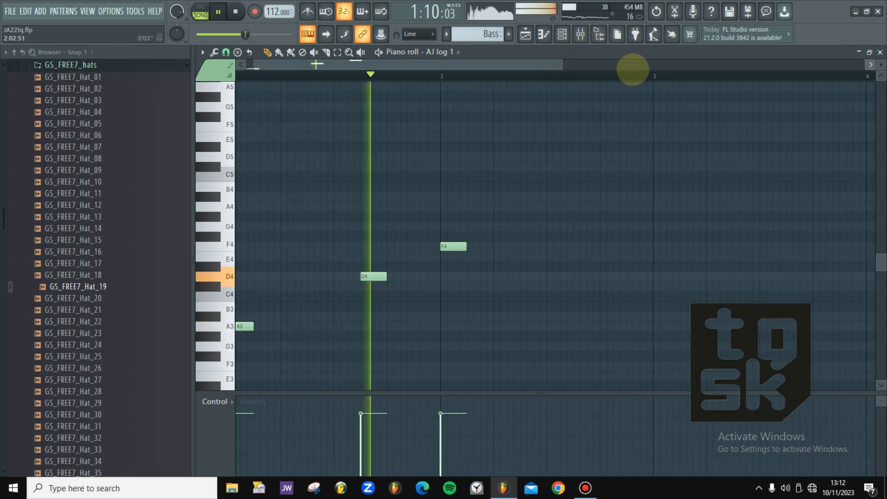
- Continue the bass line with a D4 note just past the middle of bar 2 and an E4 note closing the bar, and play it
drag(576, 66, 635, 89)
click(489, 279)
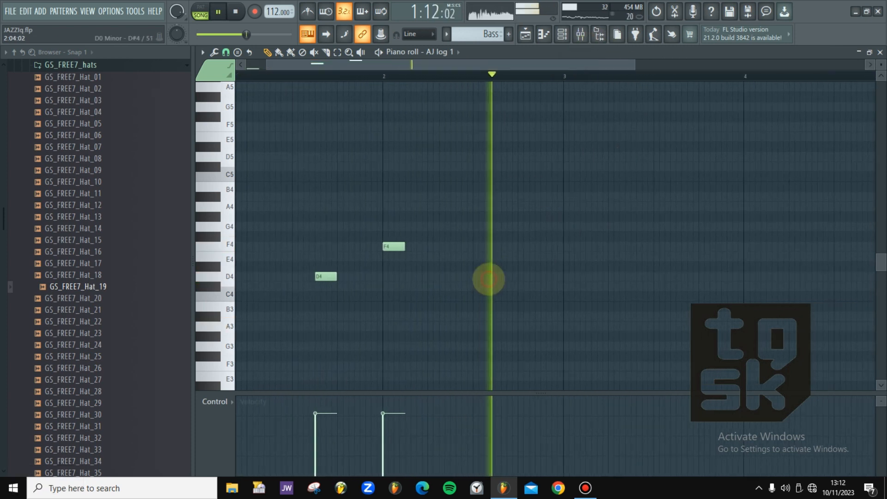
key(space)
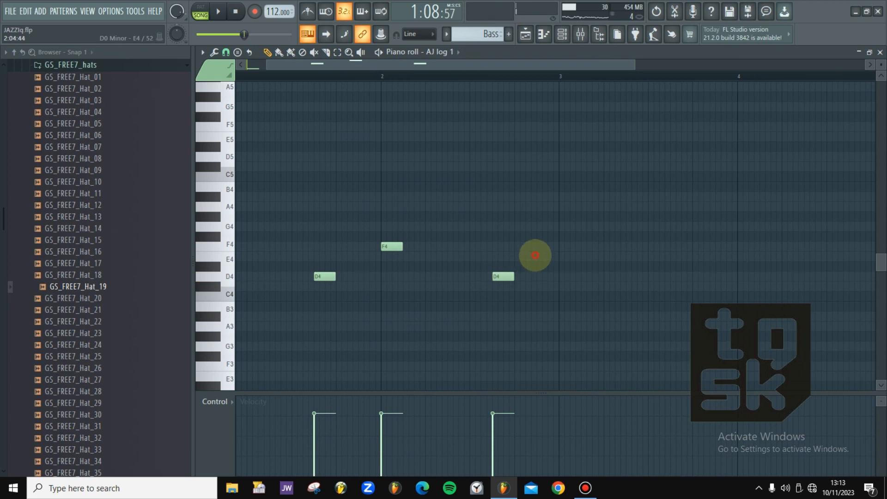
key(space)
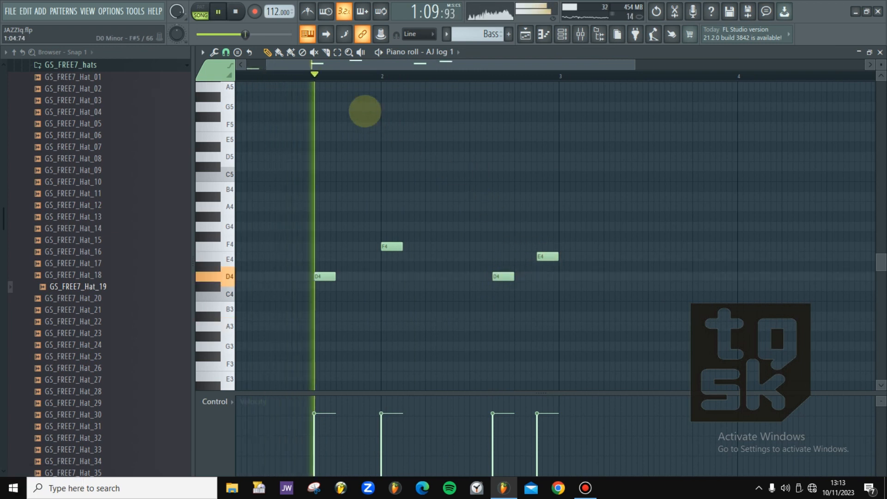
drag(271, 66, 165, 79)
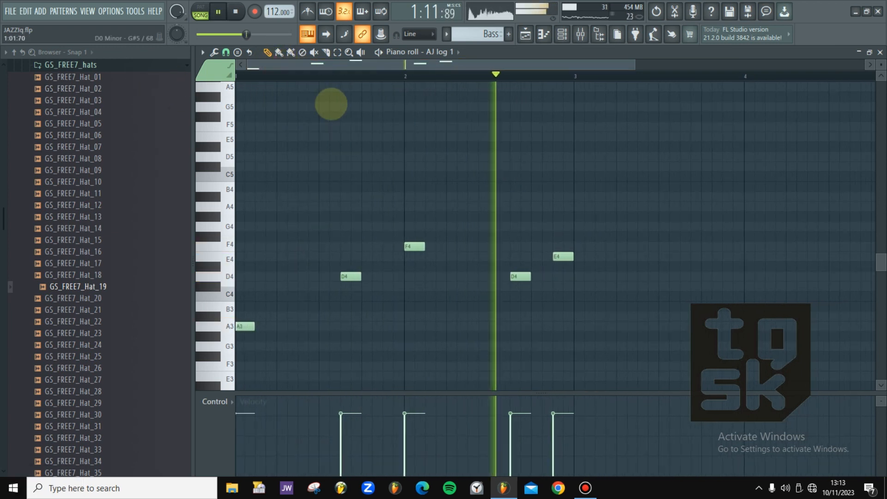
- Replay the phrase and lengthen the E4 note at the end of bar 2 by starting it about a sixteenth earlier
key(space)
key(space)
mouse_move(559, 254)
mouse_down()
mouse_move(549, 253)
mouse_move(572, 256)
mouse_up()
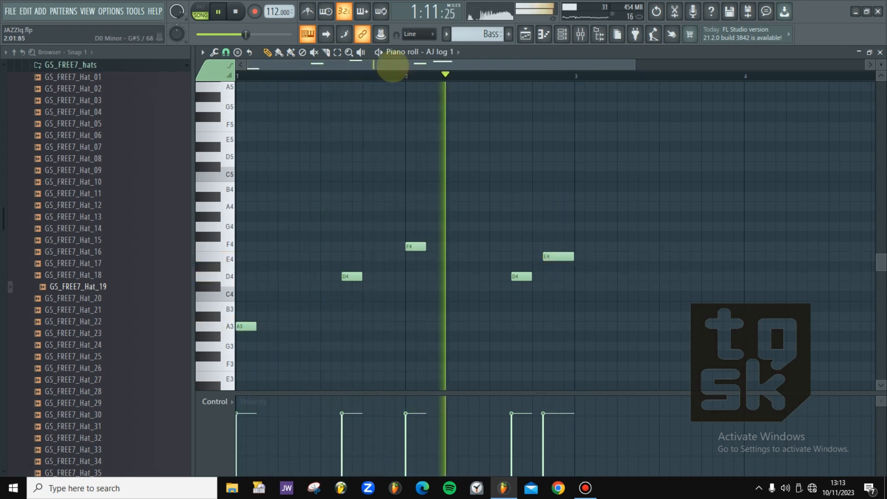
- Duplicate the bass notes of bars 1 and 2 into bars 3 and 4 and play the pattern from the start
drag(572, 76, 40, 159)
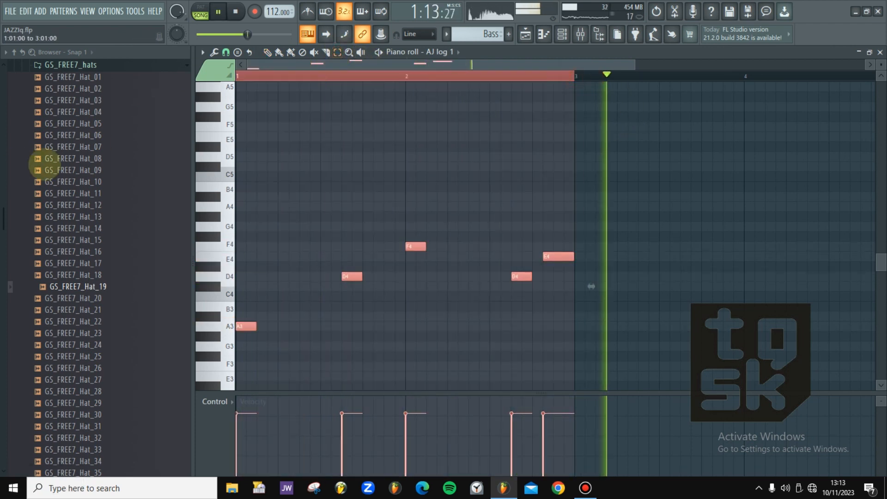
key(ctrl+b)
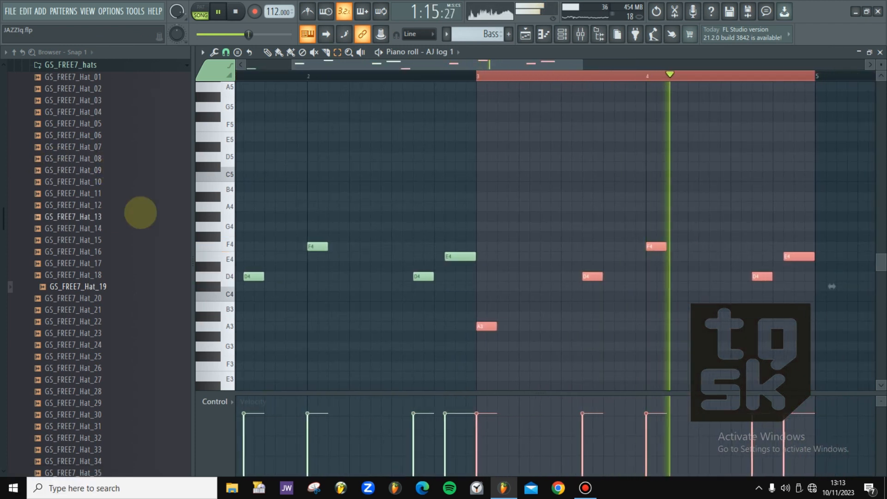
drag(293, 59, 113, 83)
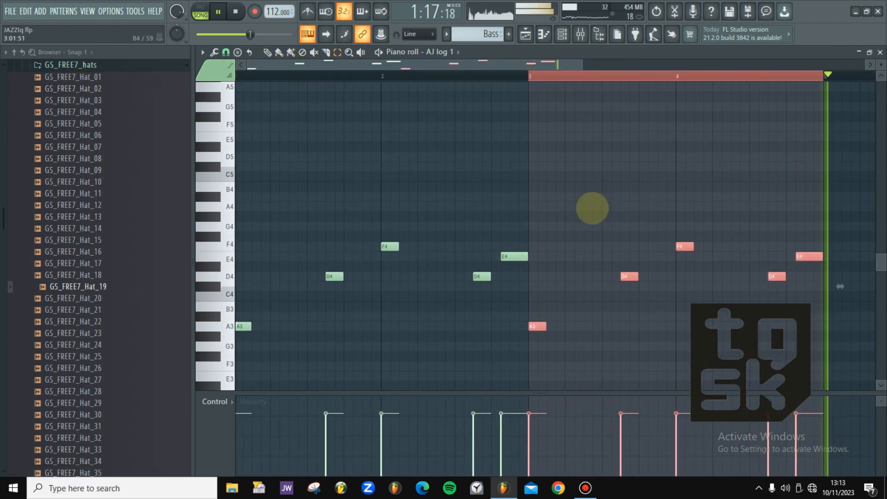
key(space)
key(space)
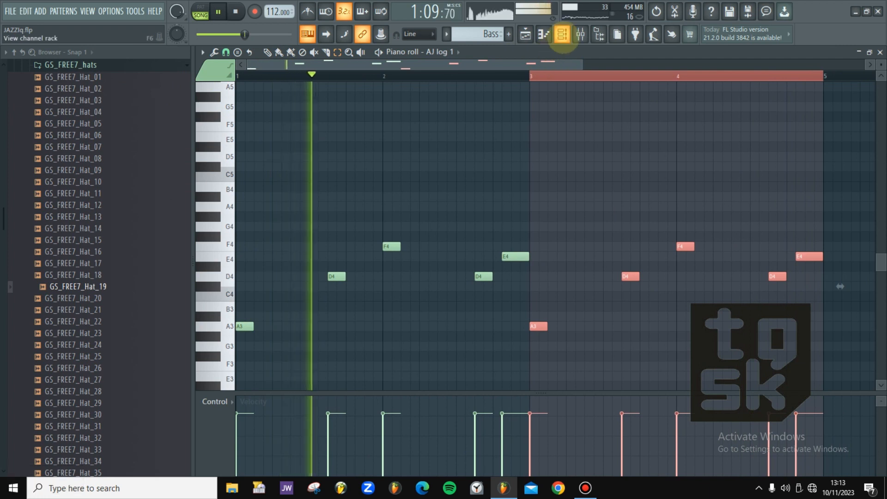
- Check the Bass clips in the arrangement and add a short E4 note near the middle of bar 3 in the AJ log 1 pattern
click(562, 34)
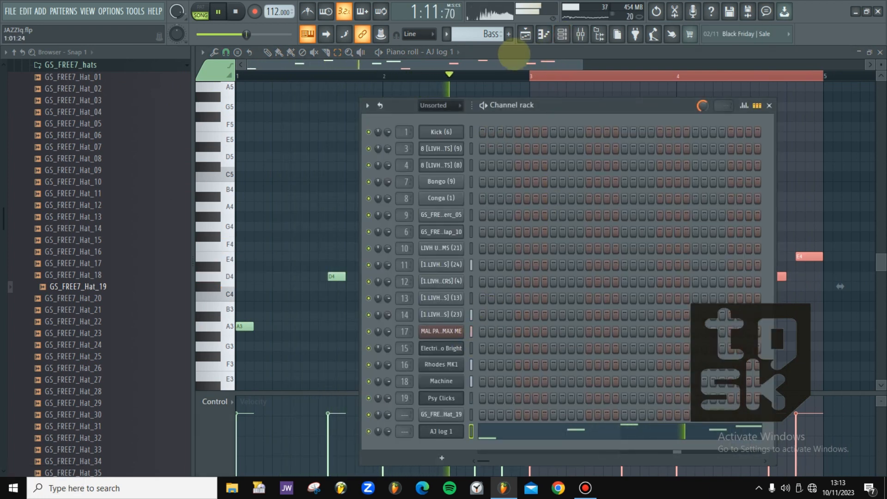
click(525, 34)
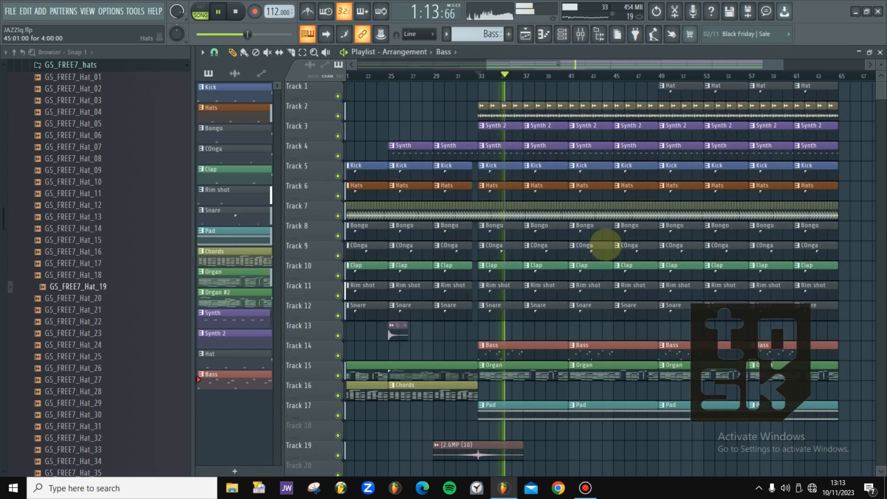
scroll(606, 245, down, 2)
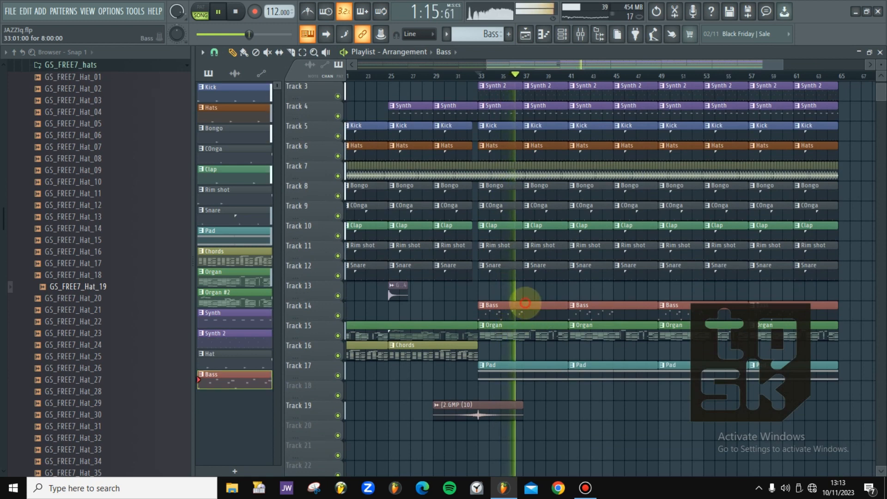
click(525, 306)
key(space)
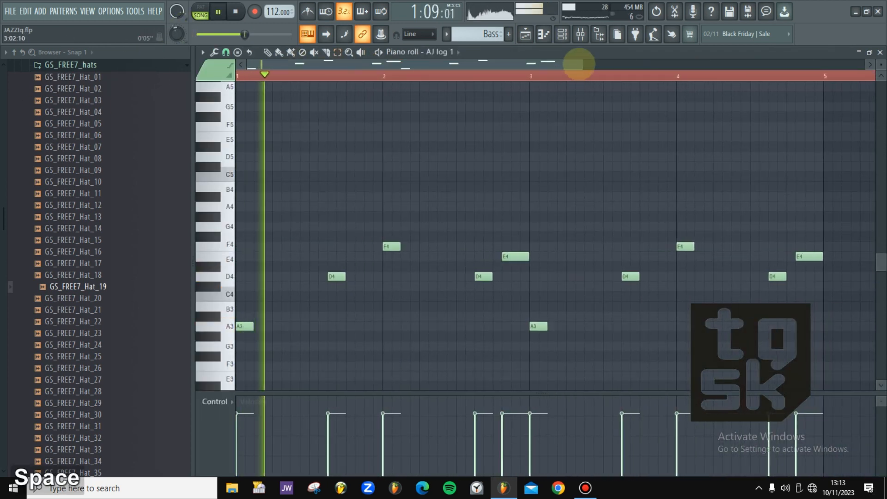
drag(586, 63, 836, 64)
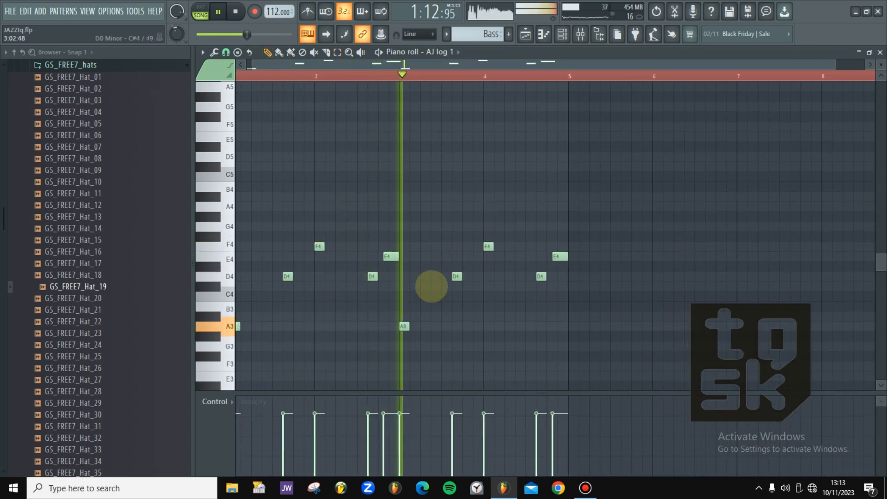
click(436, 255)
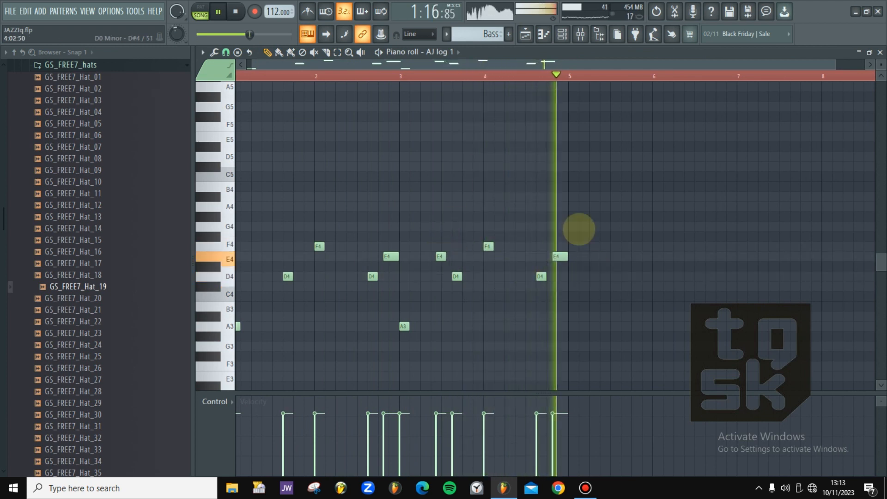
- Duplicate the four-bar bass phrase into bars 5 to 8, deselect the notes and close the note editor
key(ctrl+b)
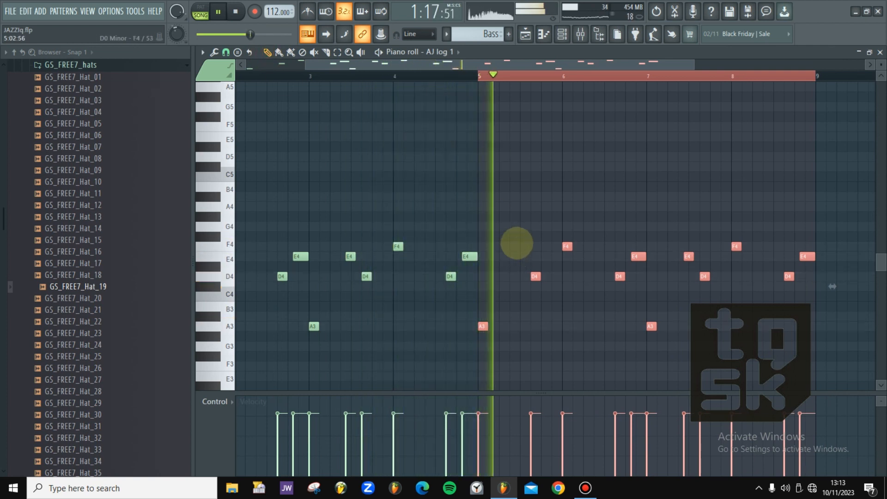
click(523, 230)
right_click(527, 226)
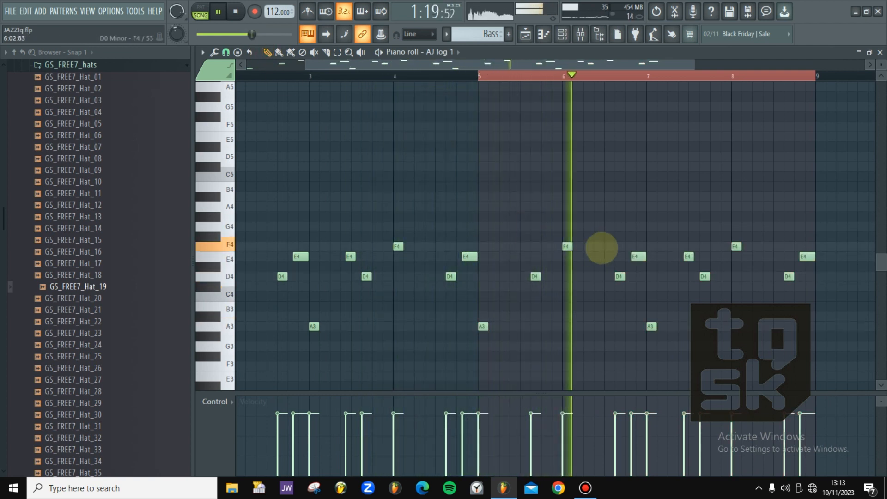
click(879, 53)
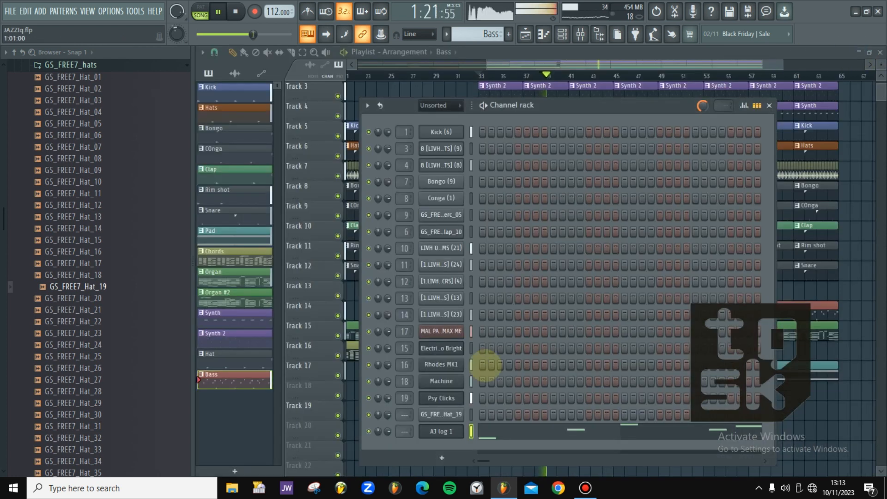
- Copy the AJ log 1 notes and paste them into the Bass Pluck channel
right_click(443, 431)
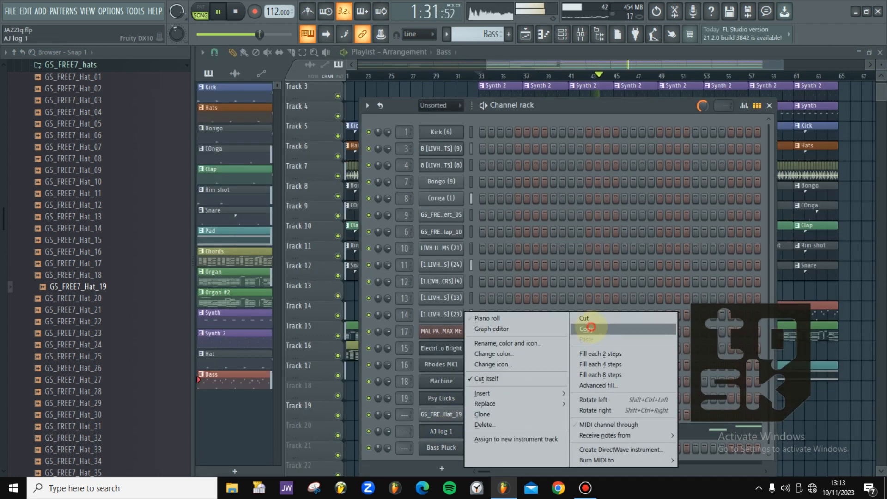
click(582, 326)
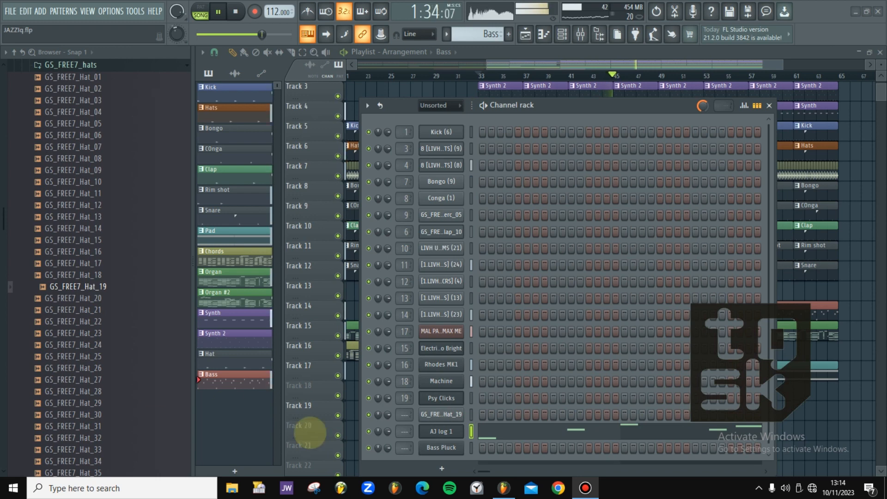
right_click(453, 430)
click(596, 339)
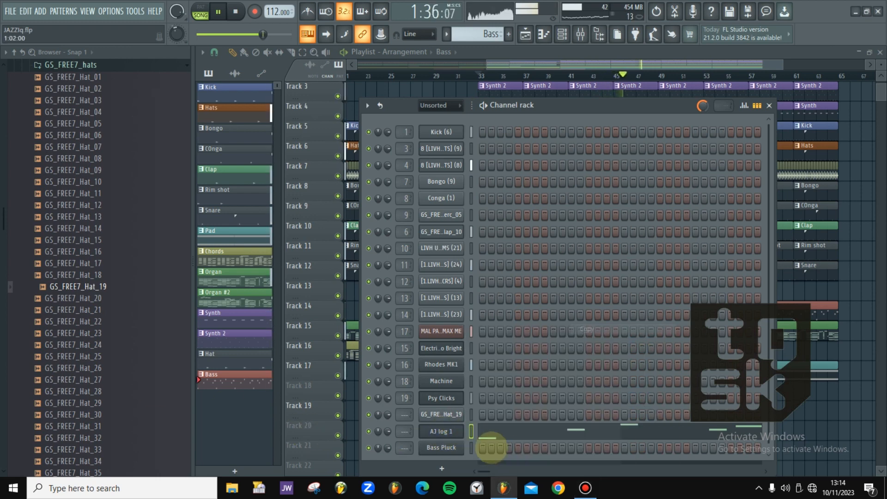
right_click(457, 448)
click(588, 342)
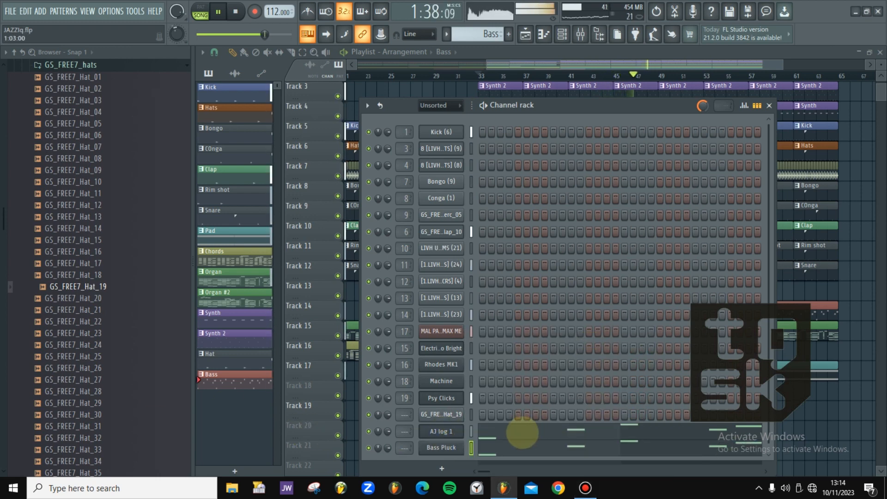
- Apply legato to the Bass Pluck notes while comparing them one octave down and back up
click(518, 447)
key(ctrl+Down)
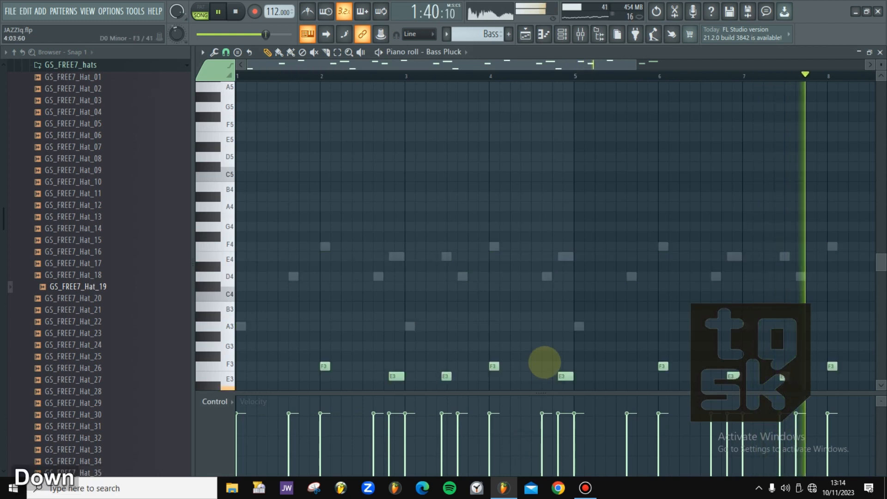
key(ctrl+l)
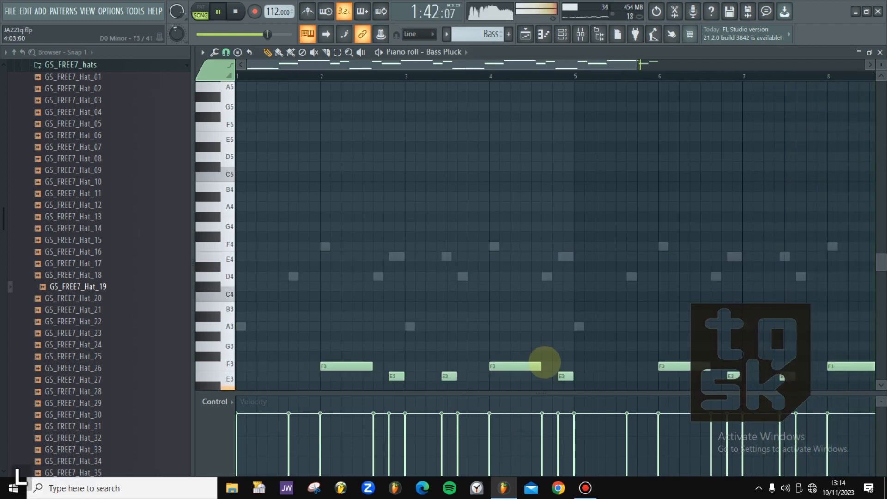
key(ctrl+l)
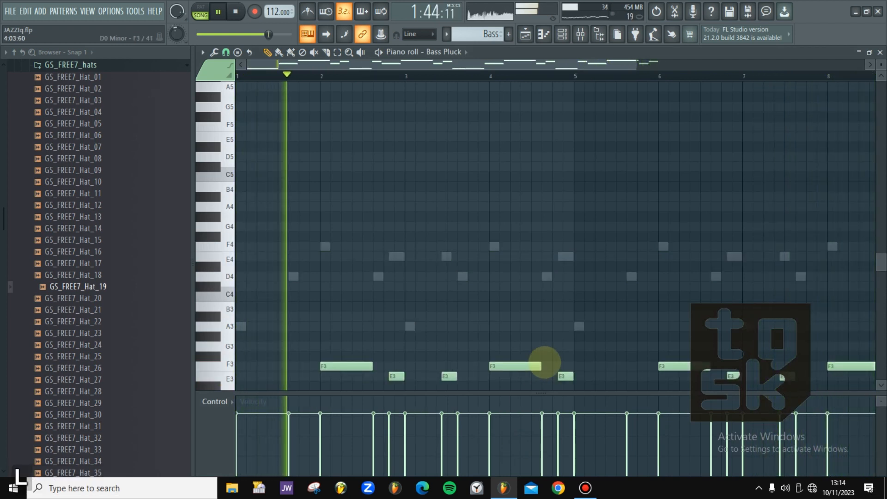
key(ctrl+Up)
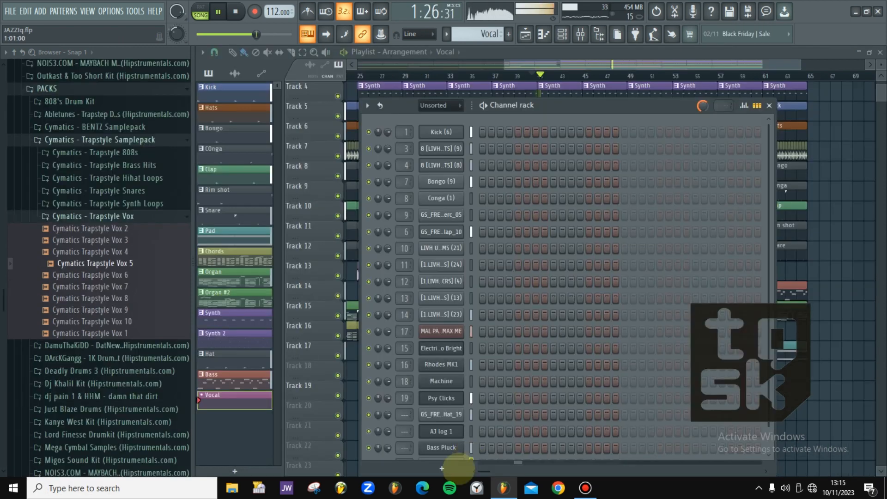
- Open the note editor for Cymatics Trapstyle Vox 5 in the Vocal pattern and place a short A4 note at the start of bar 1
key(space)
right_click(455, 441)
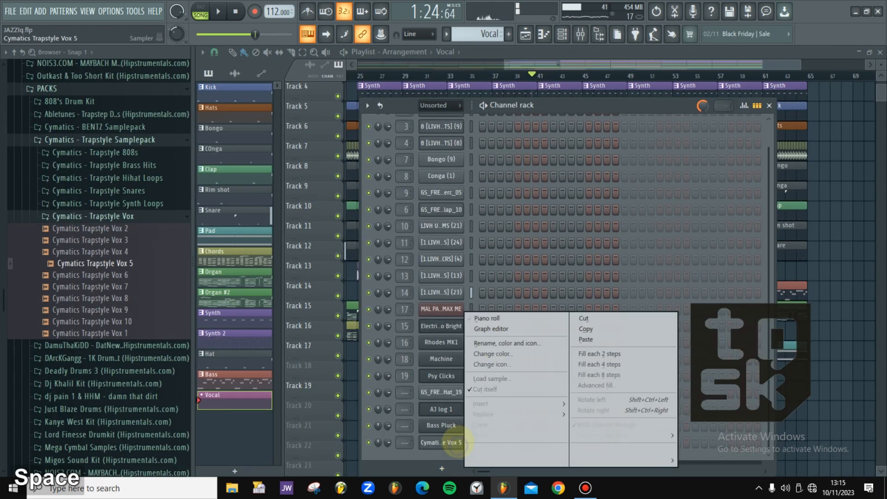
click(496, 318)
key(space)
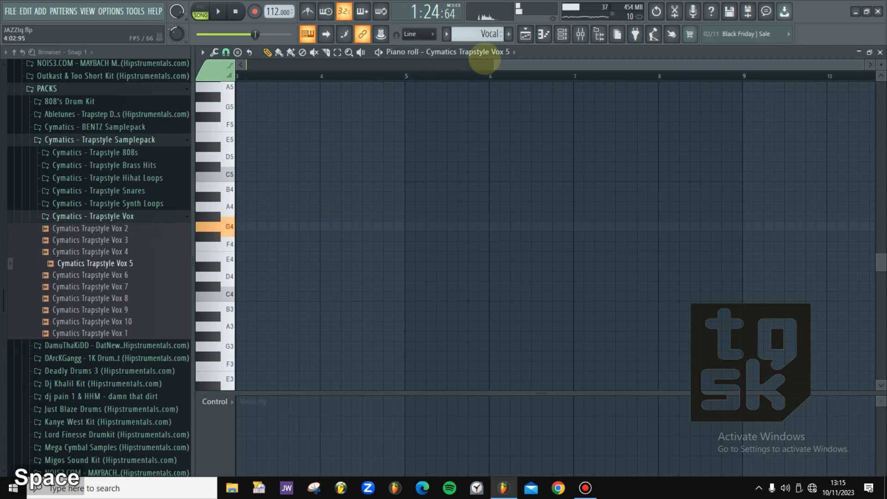
click(243, 97)
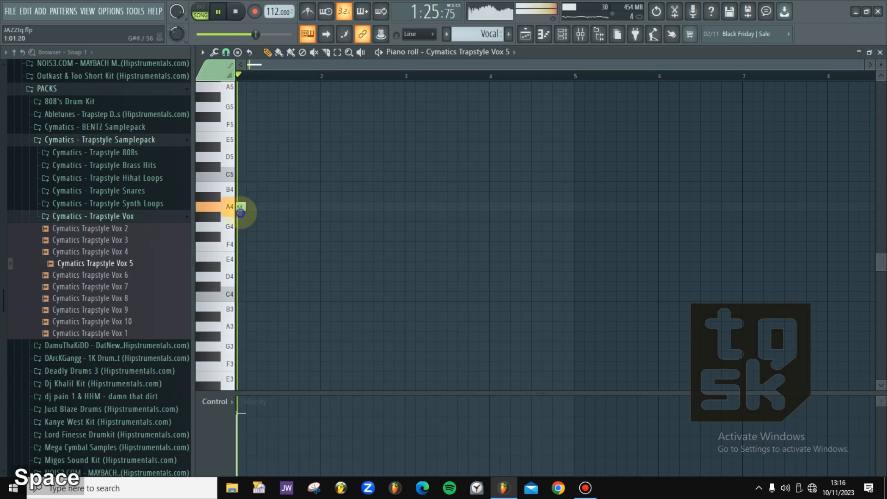
- Move the A4 vocal note to the second half of beat 2 in bar 1 and add another A4 in the second half of beat 4
drag(240, 212, 270, 210)
key(space)
key(space)
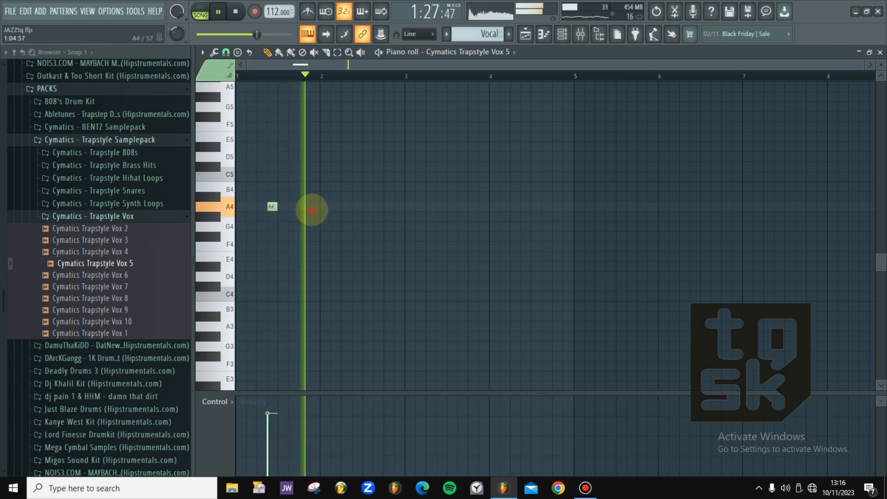
click(314, 207)
key(space)
key(space)
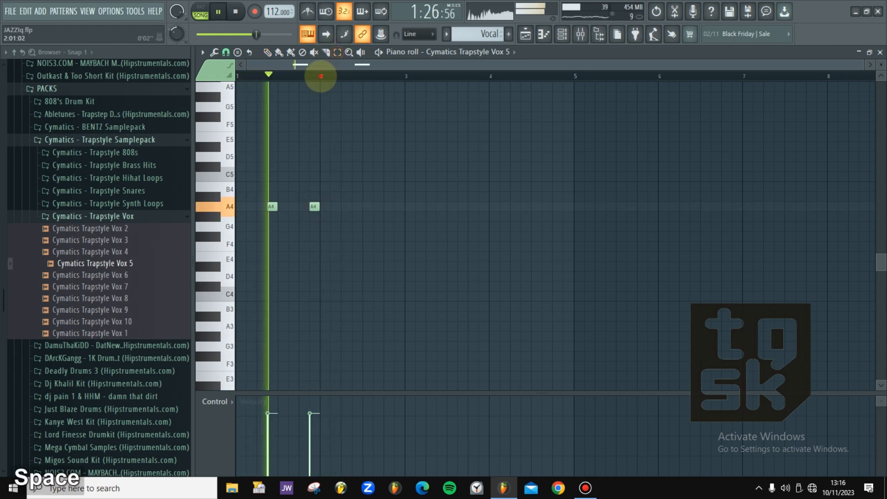
- Select bar 1 of the vocal notes and duplicate it three times to fill bars 2 to 4
drag(321, 77, 238, 76)
key(ctrl+b)
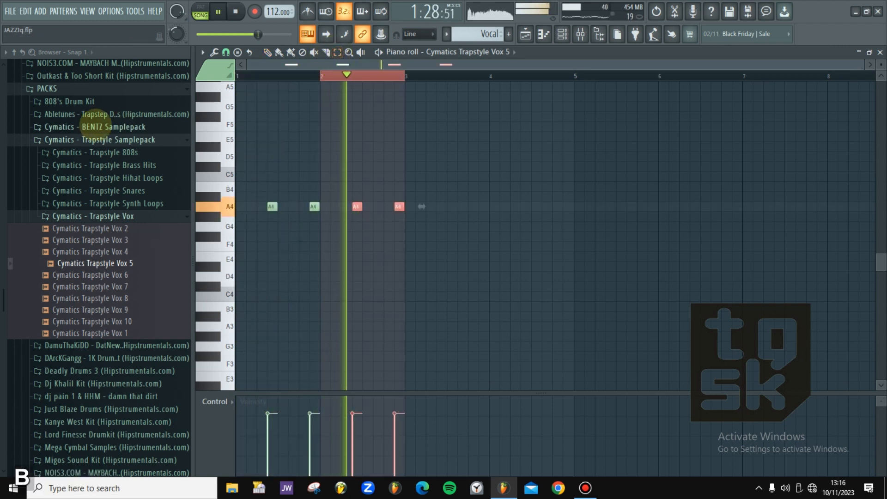
key(ctrl+b)
key(ctrl+b)
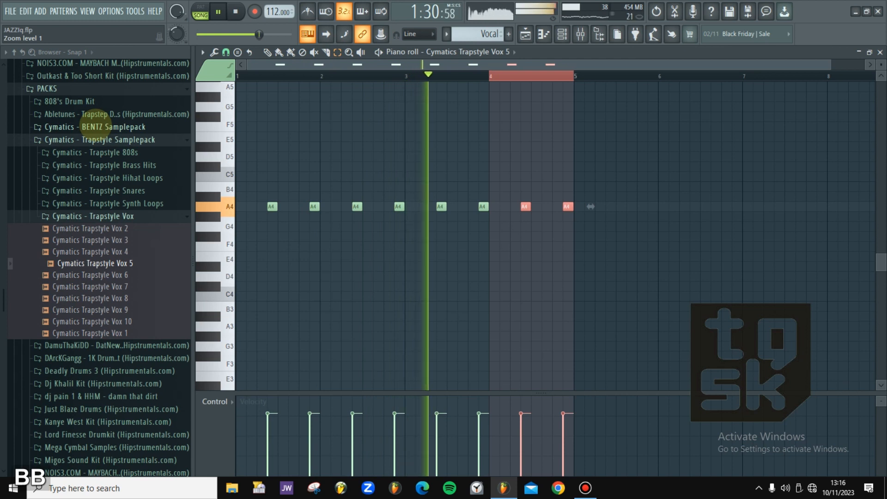
- Select the Cymatics Trapstyle Vox 5 channel and add a new FLEX channel with the Underwater Speech preset
key(F6)
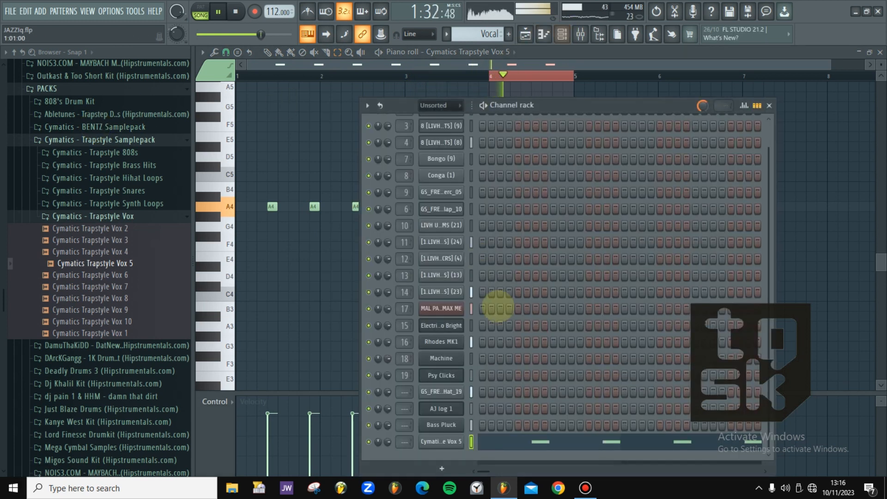
click(439, 442)
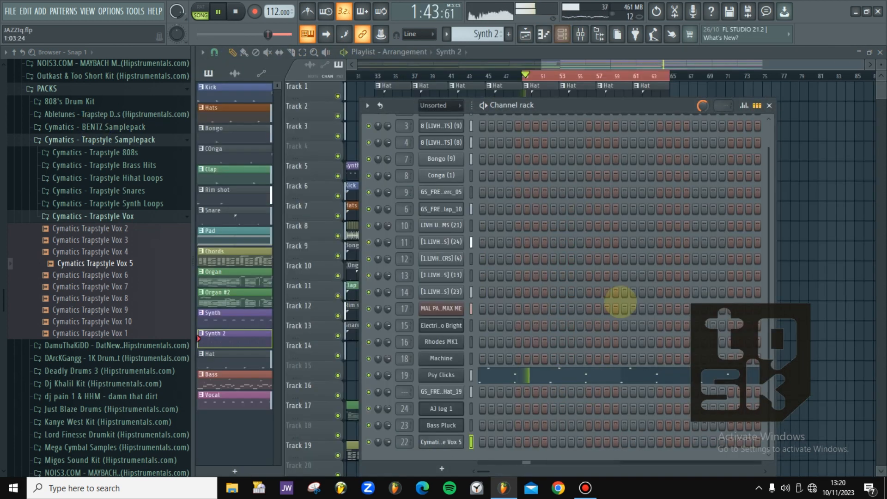
click(433, 465)
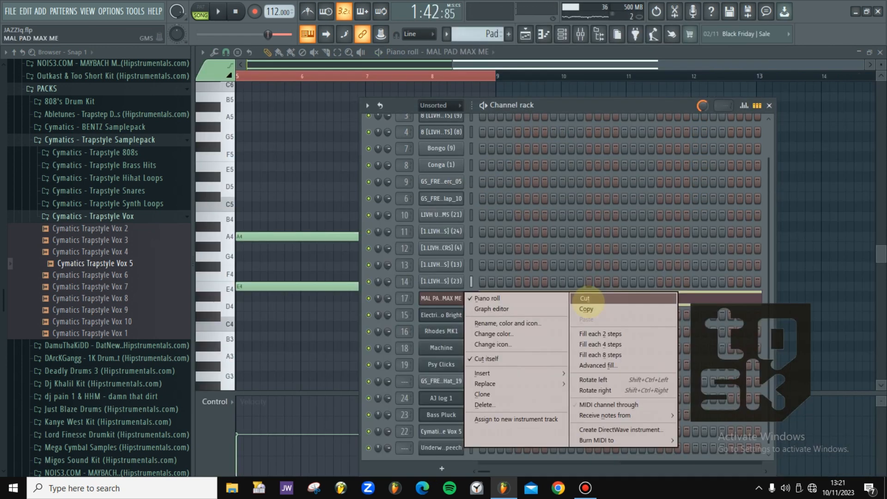
- Copy the MAL PAD MAX ME notes from the Pad pattern and paste them into the Underwater Speech channel of the new Pad pattern
click(586, 301)
key(F6)
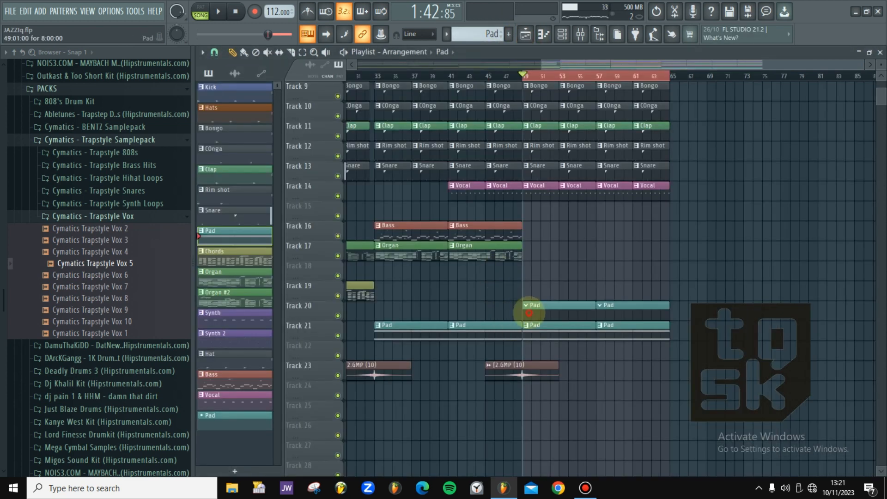
double_click(529, 313)
right_click(441, 448)
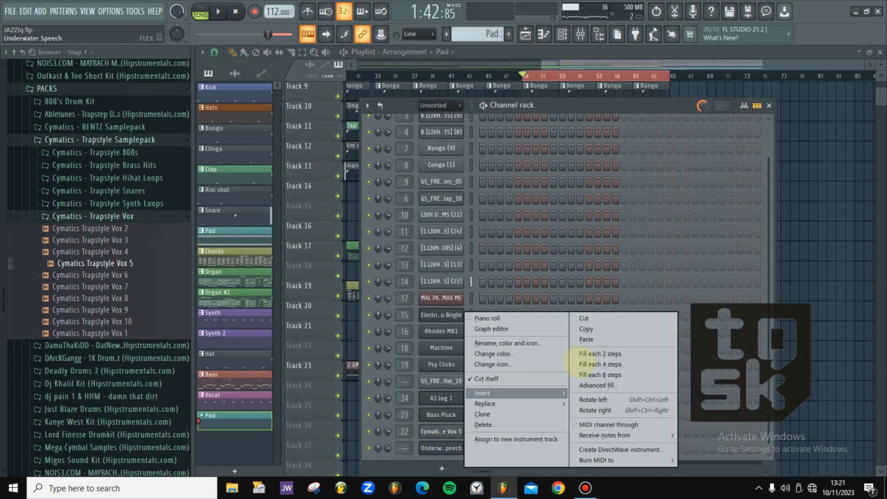
click(586, 340)
key(F6)
- Play the song and examine the AJ log 1 notes of the log drum pattern in the note editor
key(space)
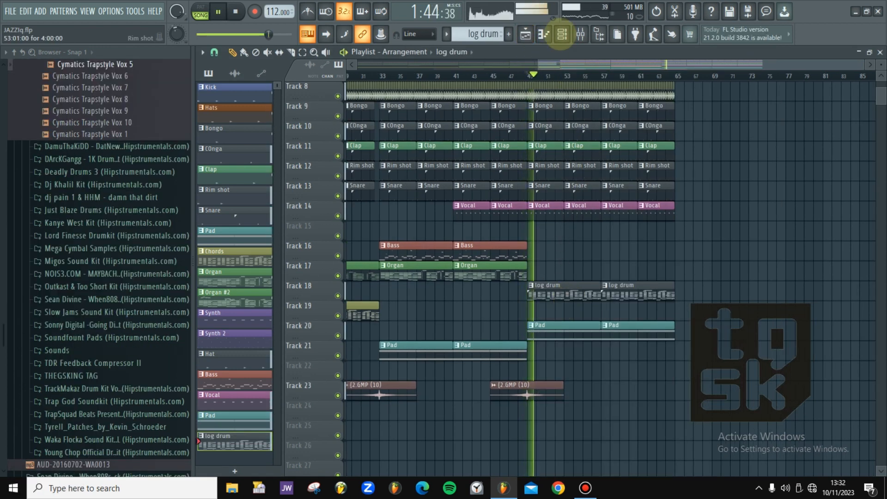
click(561, 35)
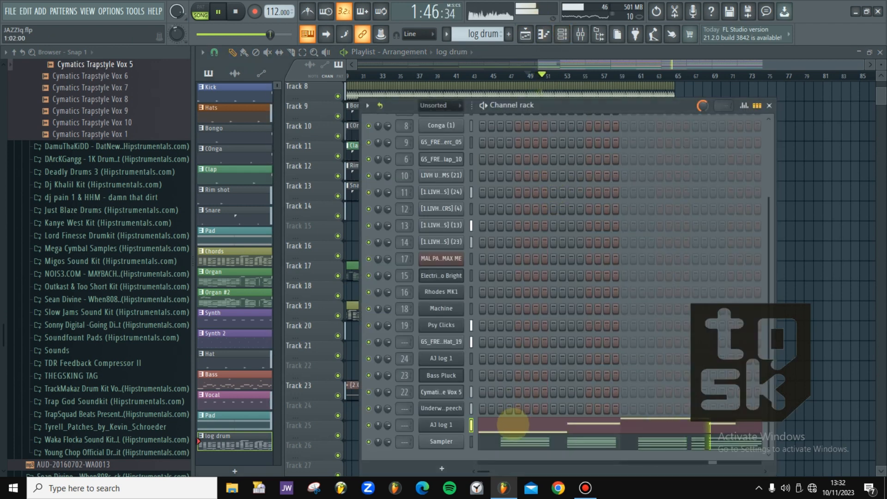
click(513, 424)
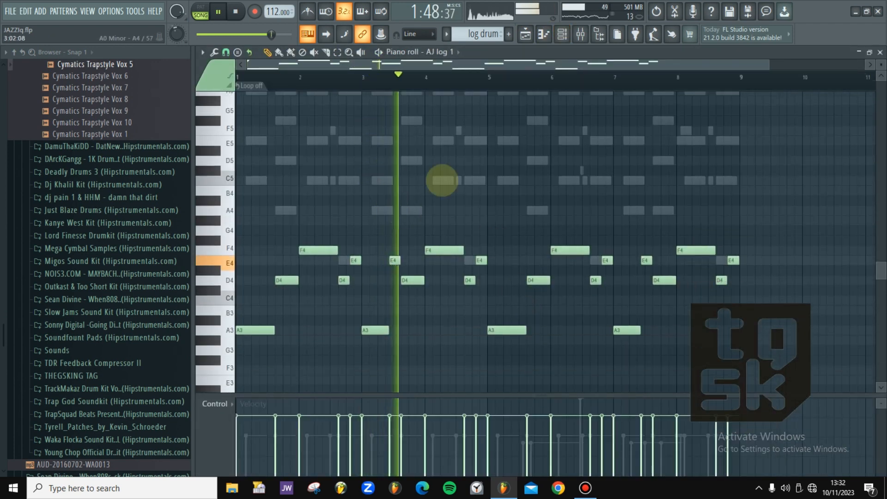
click(880, 53)
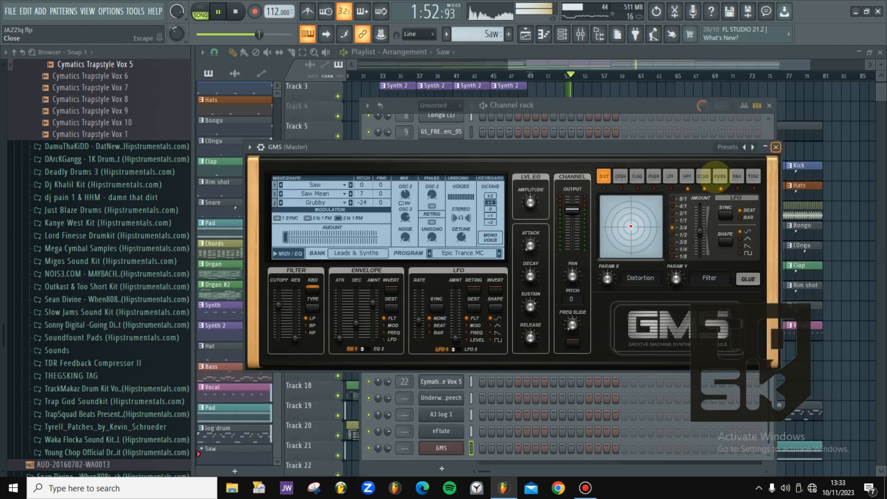
- Close the GMS instrument window and open the note editor of the GMS channel in the Saw pattern
click(776, 147)
right_click(442, 448)
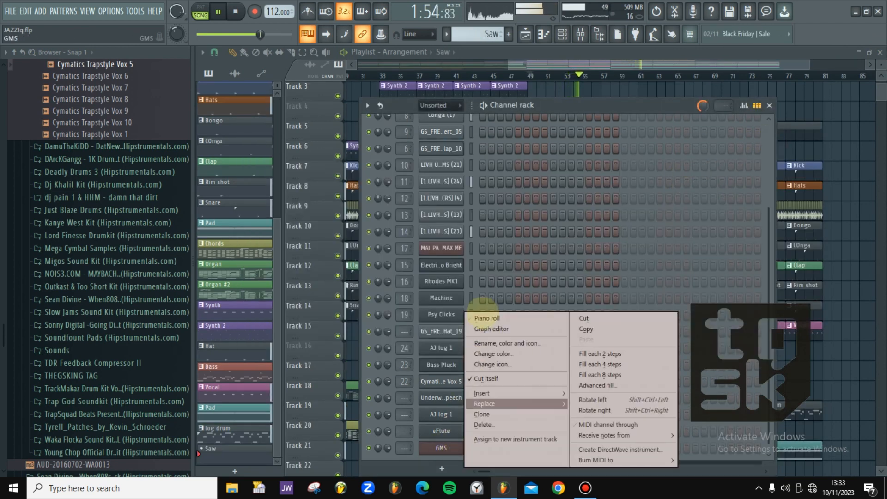
click(480, 318)
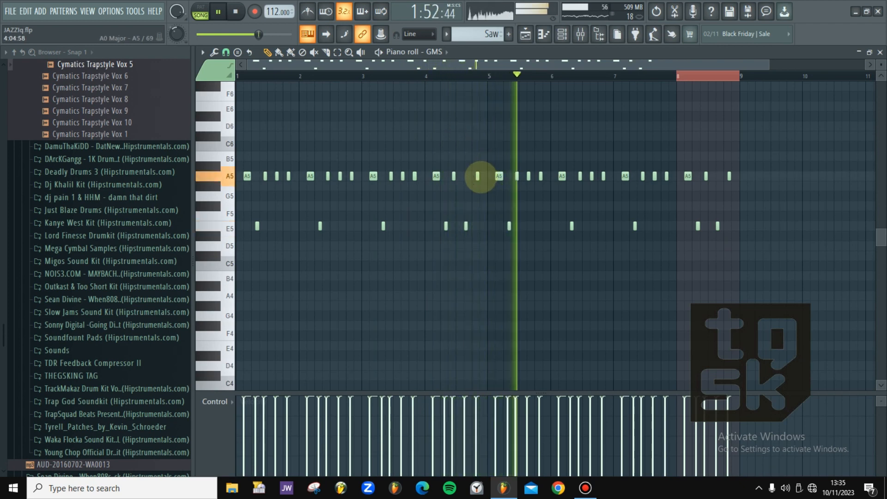
- Add a short A5 note in bar 4 of the GMS melody, directly above the second E5 of that bar, and audition it
key(space)
scroll(456, 77, up, 2)
key(space)
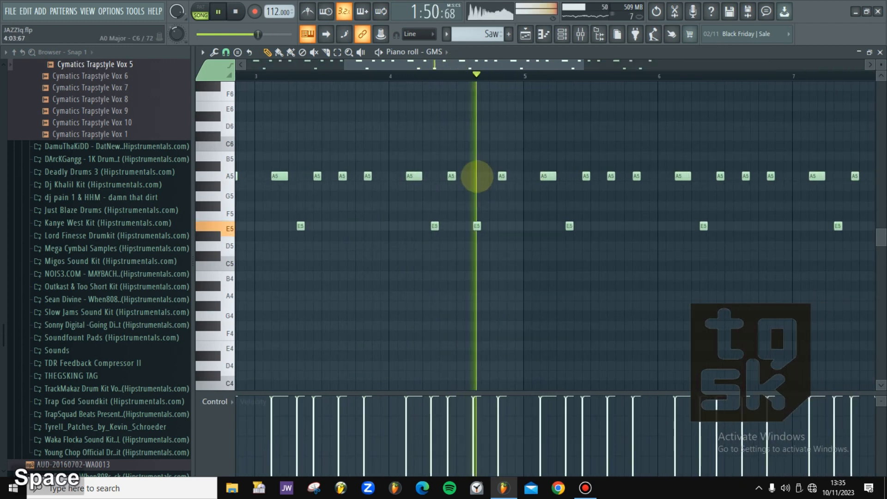
click(474, 176)
key(space)
key(space)
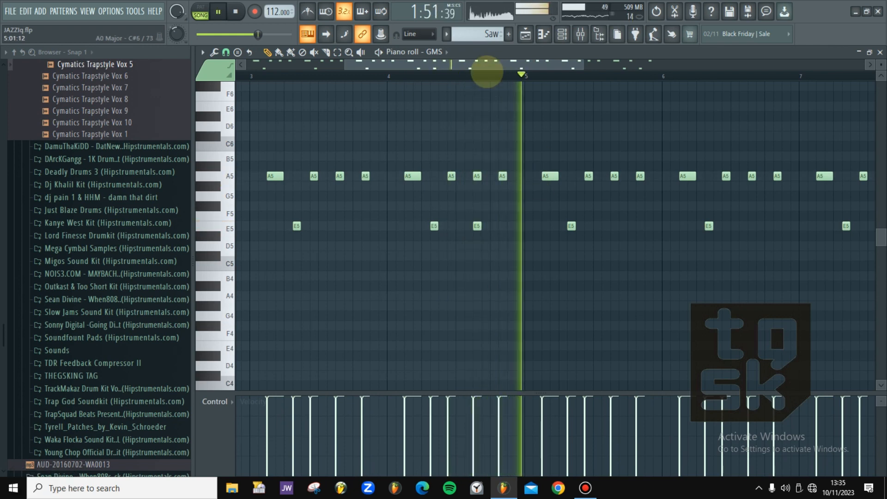
scroll(485, 74, down, 3)
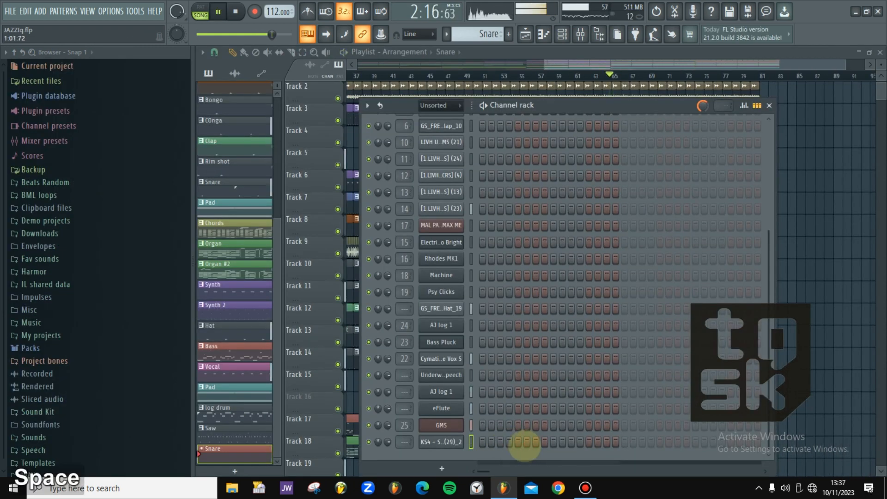
- Try a KS4 snare hit on step 8 and on step 7 of the new Snare pattern against the playing song
key(space)
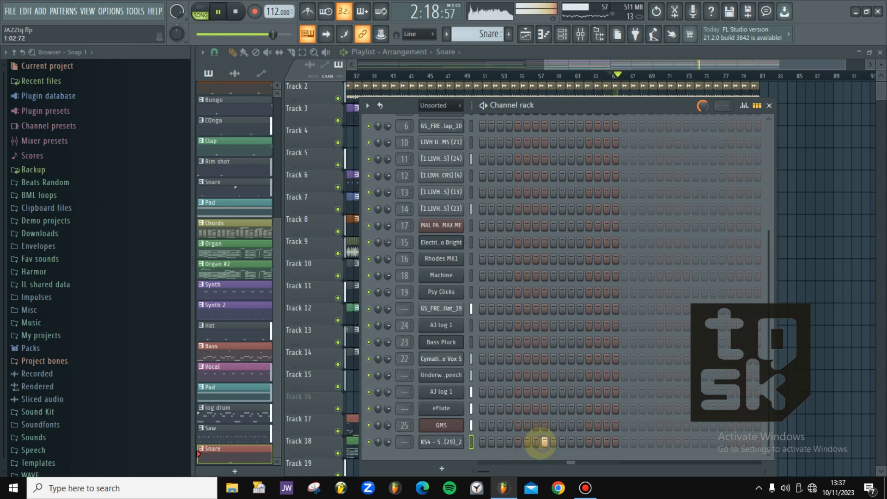
key(space)
key(space)
key(space)
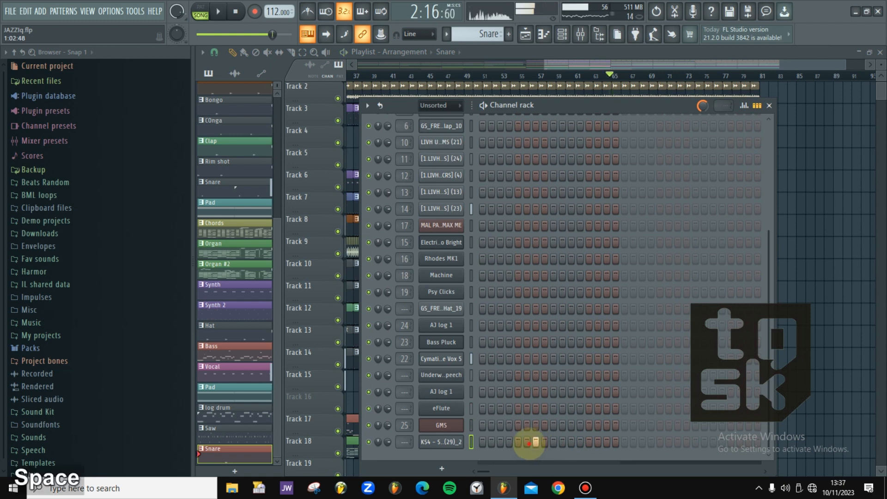
key(space)
key(space)
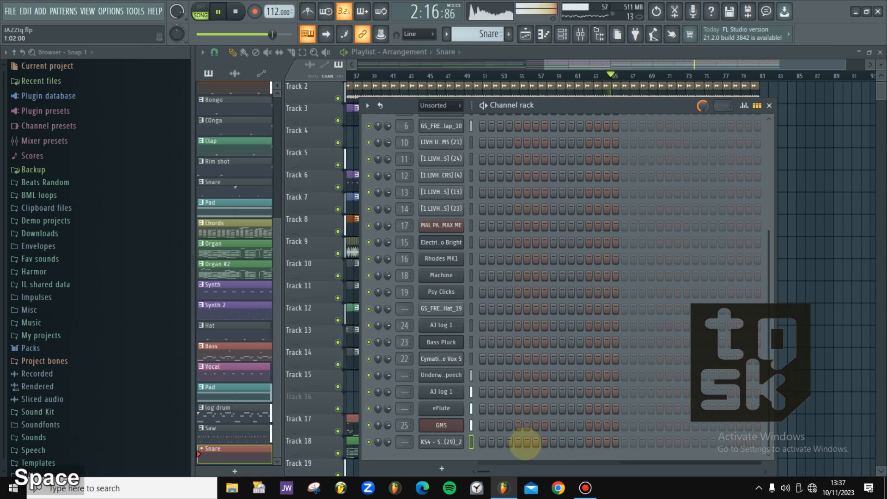
- Place KS4 snare hits on steps 8 and 11 of the Snare pattern while auditioning the song
key(space)
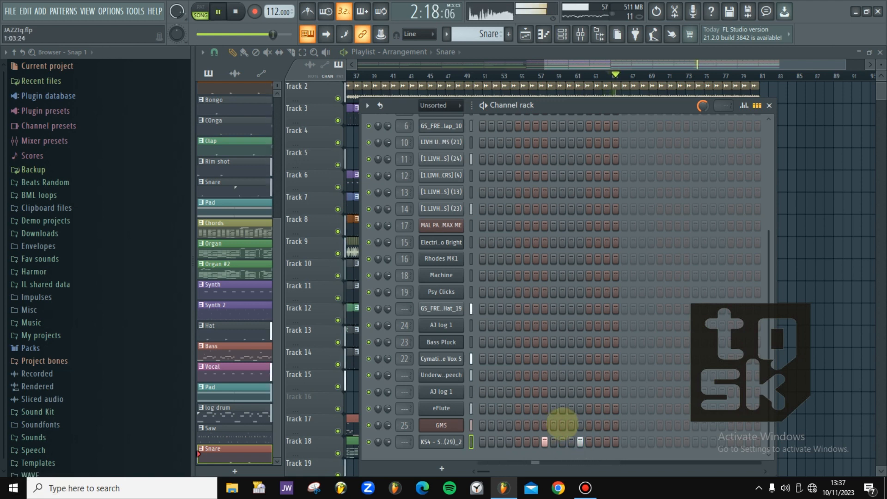
key(space)
key(space)
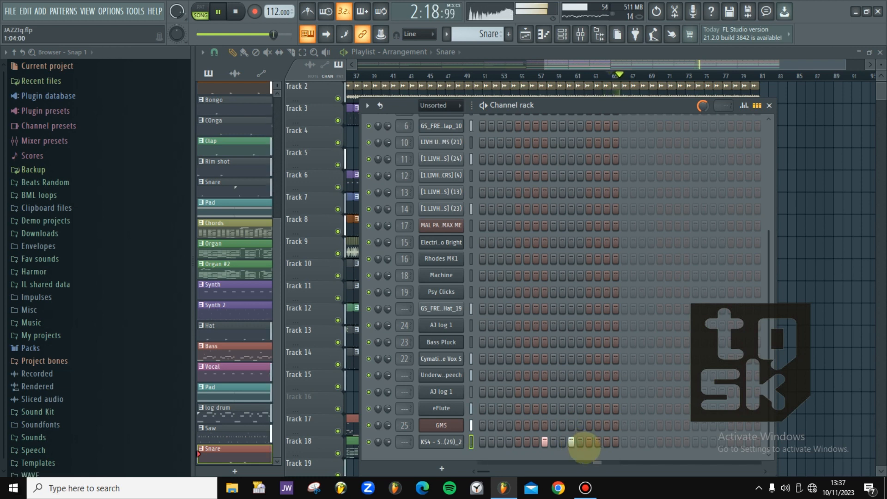
- Try a snare hit on step 13, replace it with one on step 14, and add another on step 3
key(space)
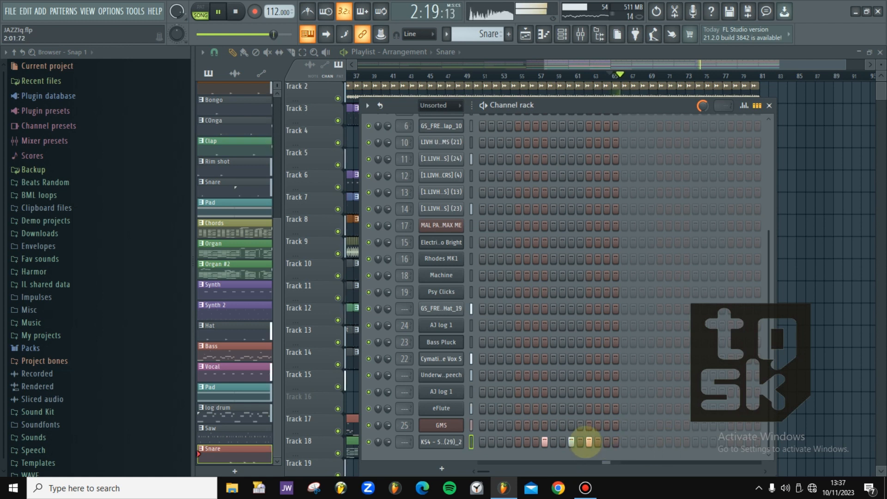
key(space)
key(space)
click(590, 442)
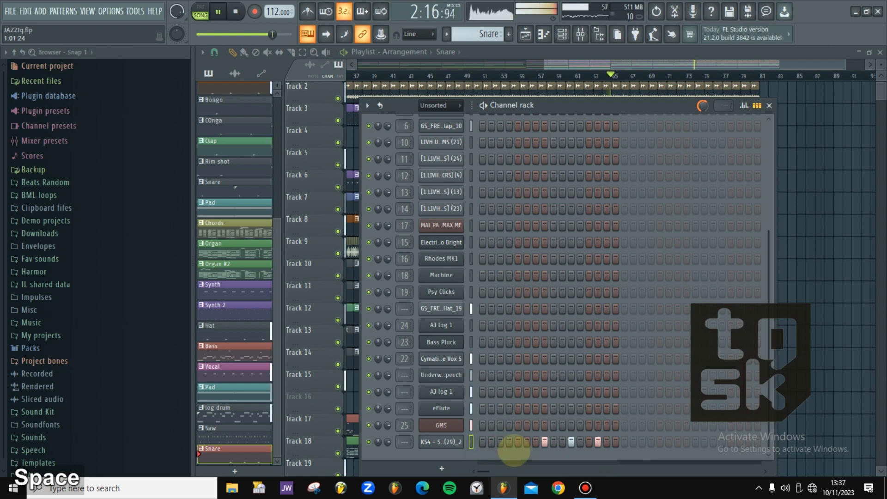
click(500, 443)
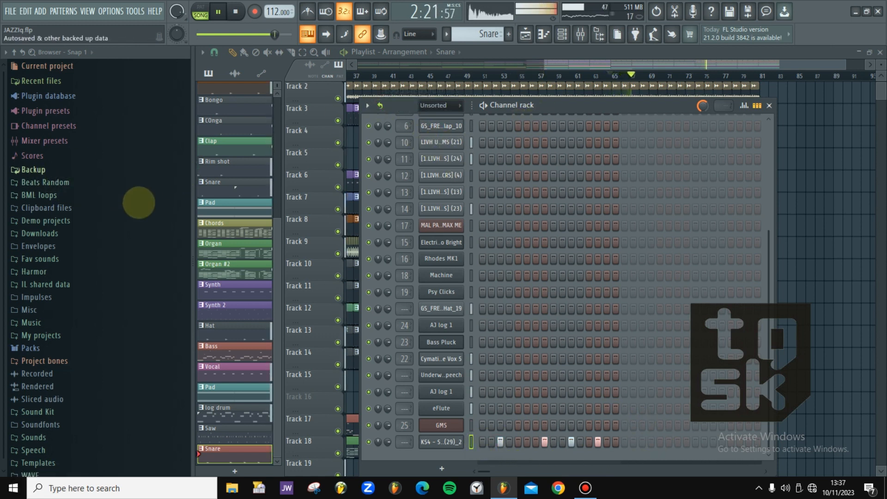
- Load {2.GMP (3) from the [2,GMP FX] folder as a channel and paste the KS4 snare's steps into it
scroll(138, 202, down, 1)
click(650, 66)
key(space)
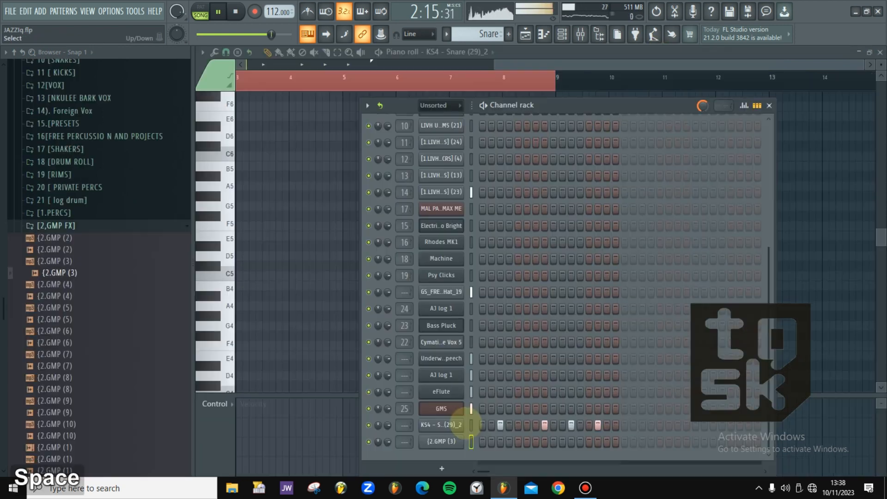
right_click(423, 424)
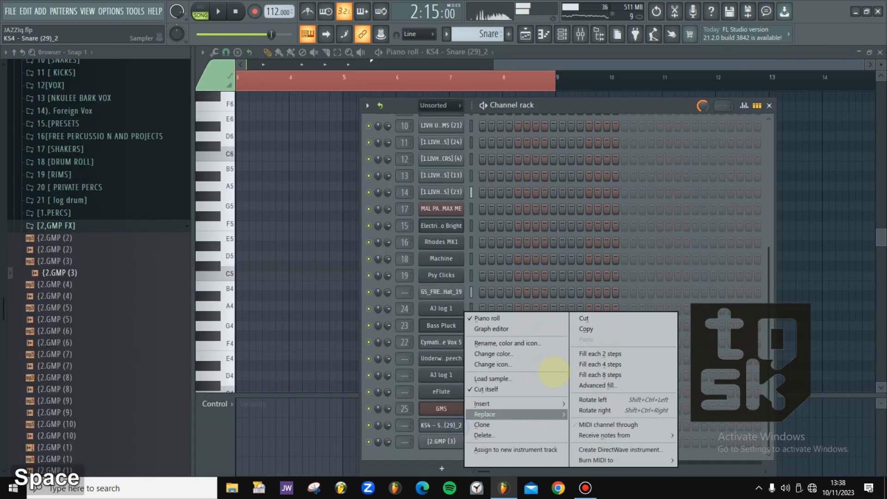
click(585, 328)
right_click(444, 439)
click(586, 339)
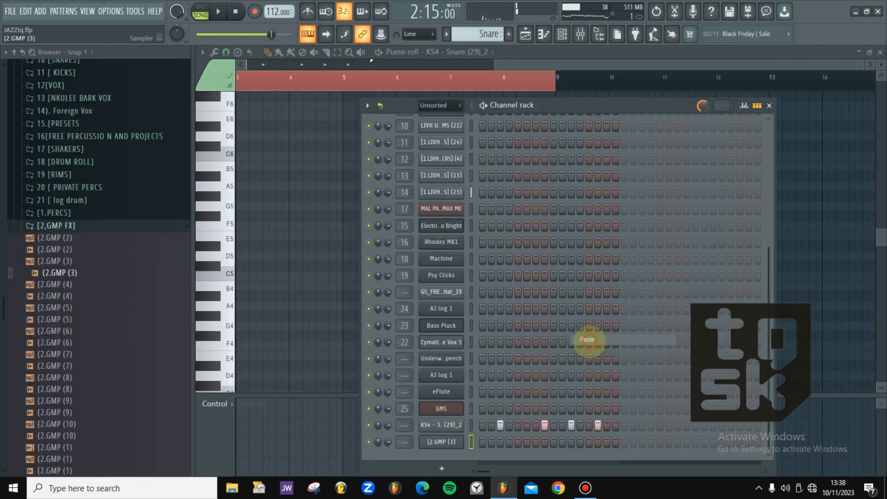
- Play back the layered Snare pattern and review the arrangement around bar 65 in the playlist
key(space)
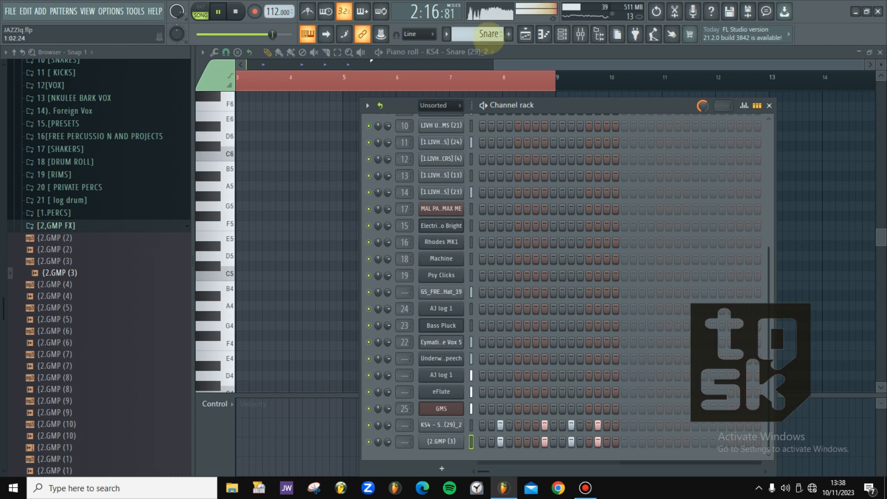
key(space)
key(space)
click(525, 35)
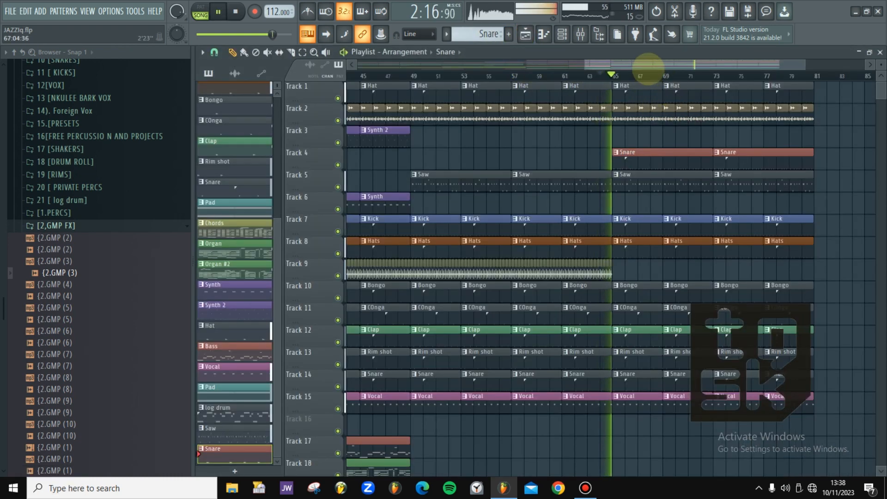
drag(652, 64, 694, 64)
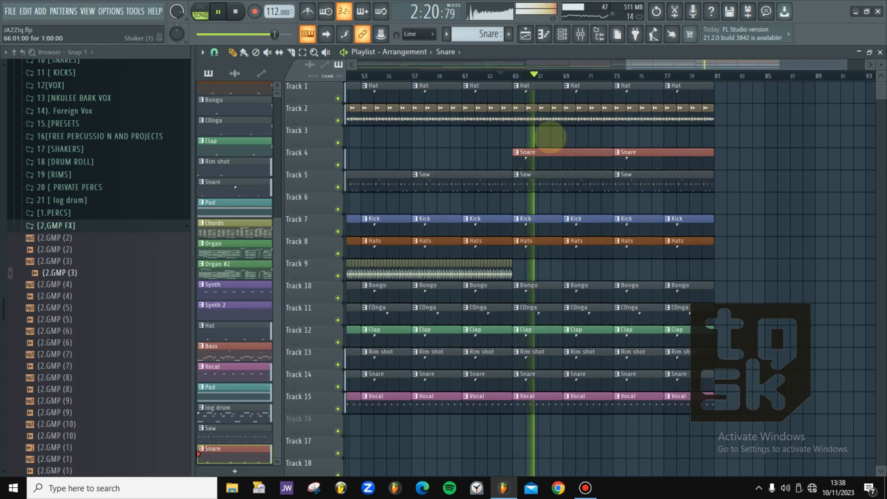
scroll(641, 211, down, 1)
key(space)
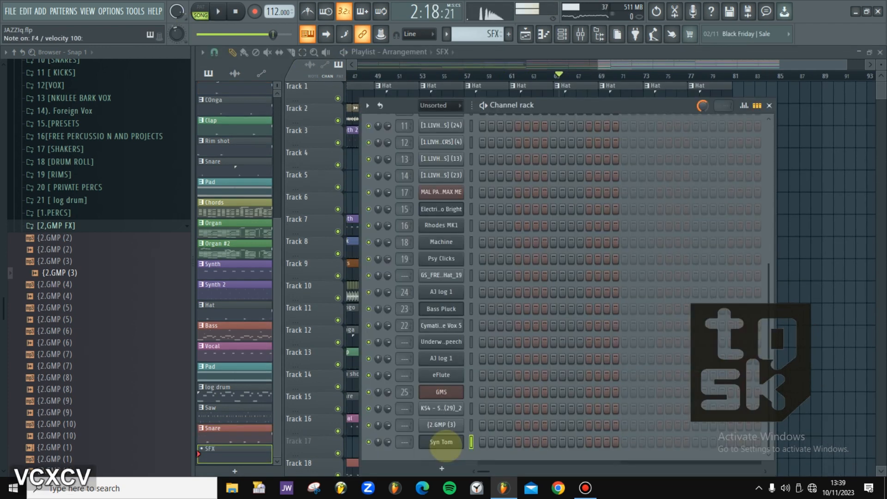
- Open the Syn Tom note editor in the SFX pattern and place a short A3 note near the middle of bar 1
click(441, 442)
key(space)
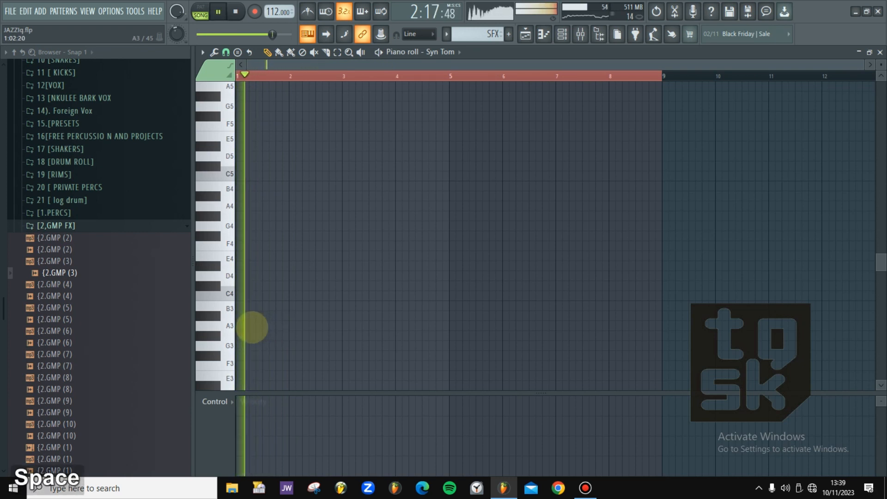
click(259, 326)
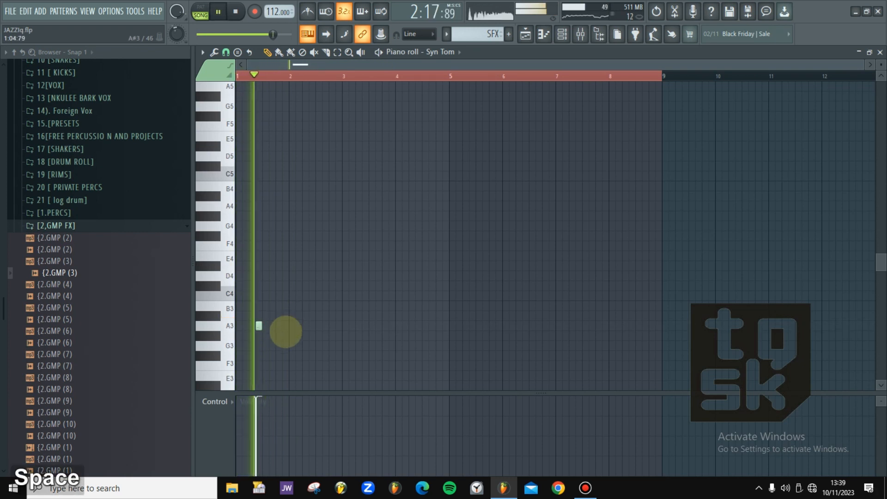
- Try a second Syn Tom A3 note at the end of bar 1, listen back, and remove it
click(283, 326)
key(space)
key(space)
right_click(283, 327)
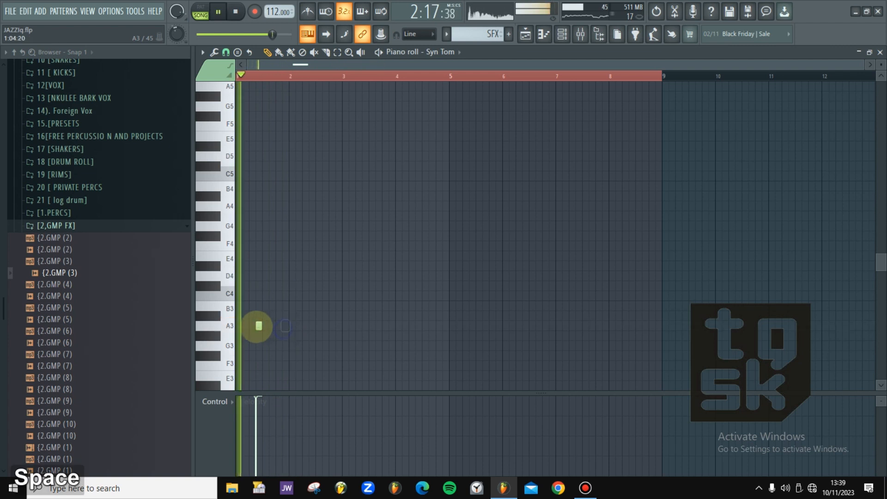
- Replace the mid-bar Syn Tom A3 note with one at the end of bar 1 and lower its velocity to about 89%
right_click(258, 326)
click(269, 327)
key(space)
key(space)
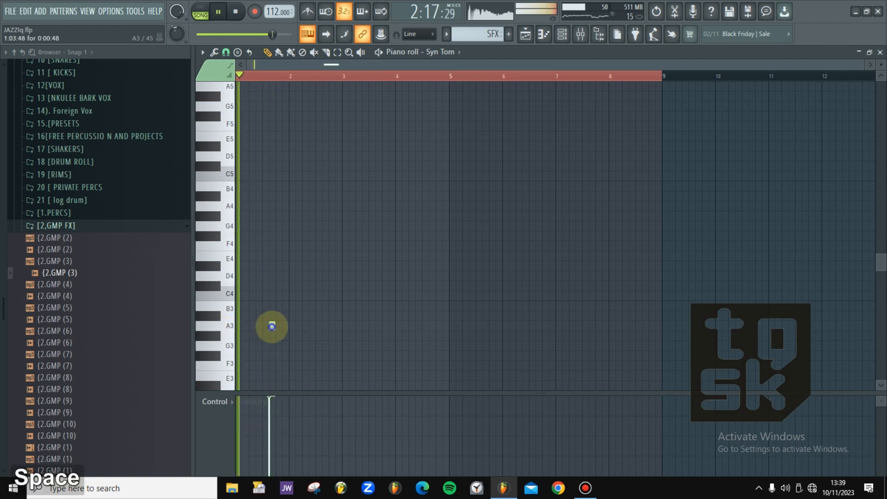
right_click(271, 327)
click(283, 326)
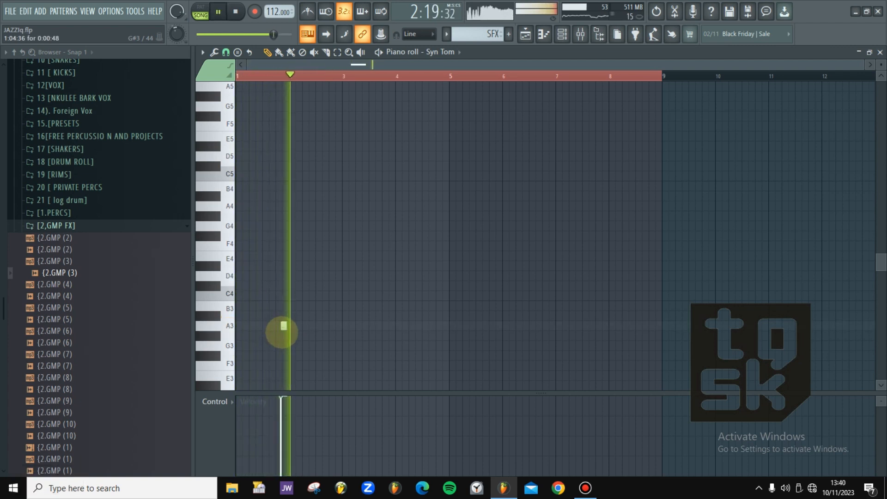
key(space)
key(space)
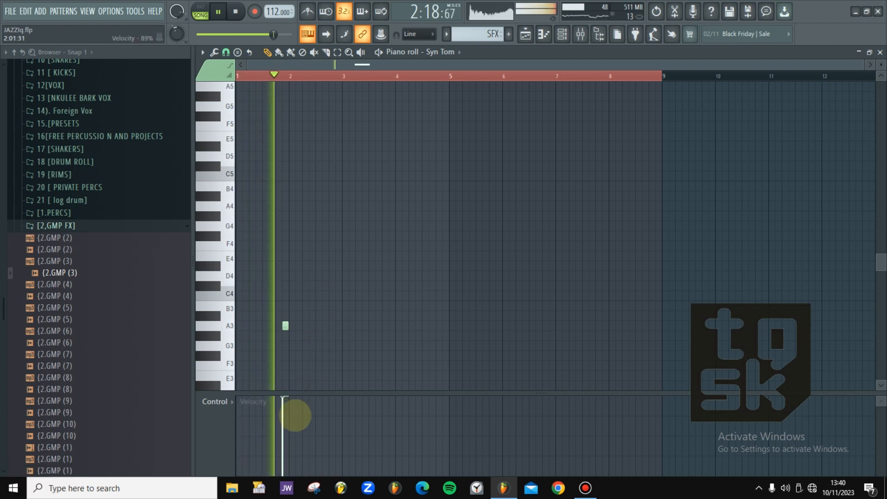
drag(295, 416, 270, 414)
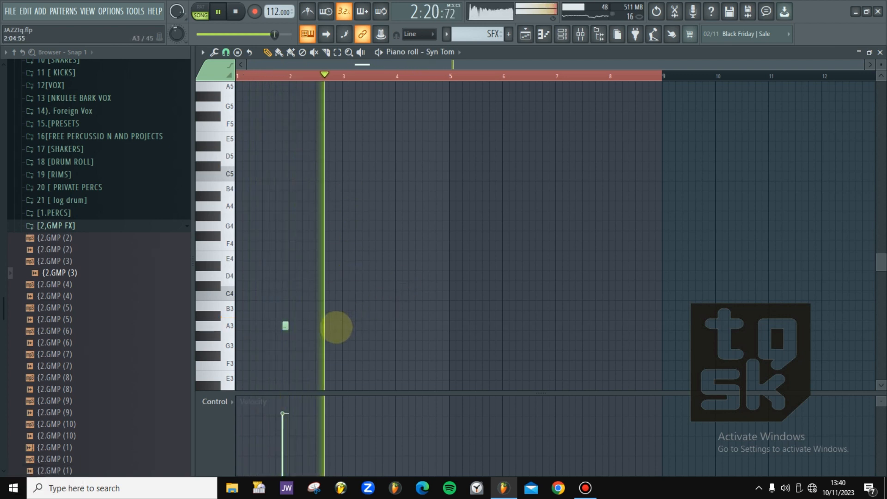
- Add a matching A3 note at the end of bar 2 and duplicate the whole phrase three times along the pattern
click(338, 326)
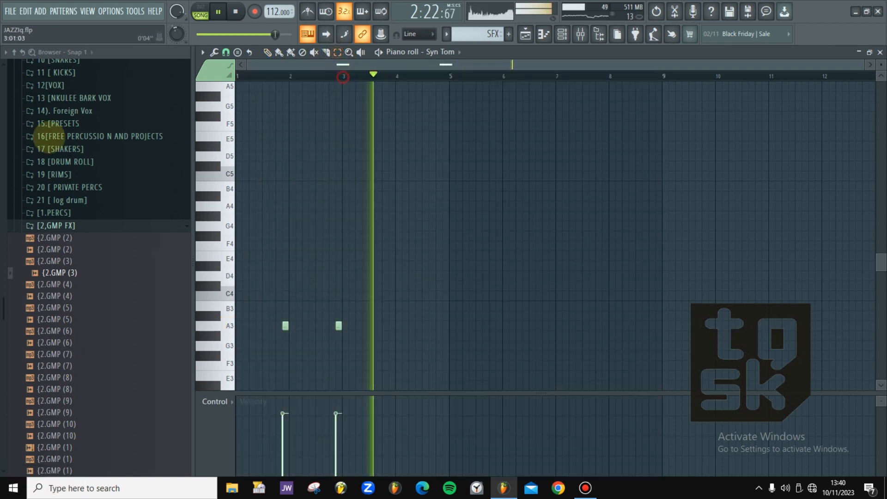
key(ctrl+a)
key(ctrl+b)
key(ctrl+b)
key(ctrl+b)
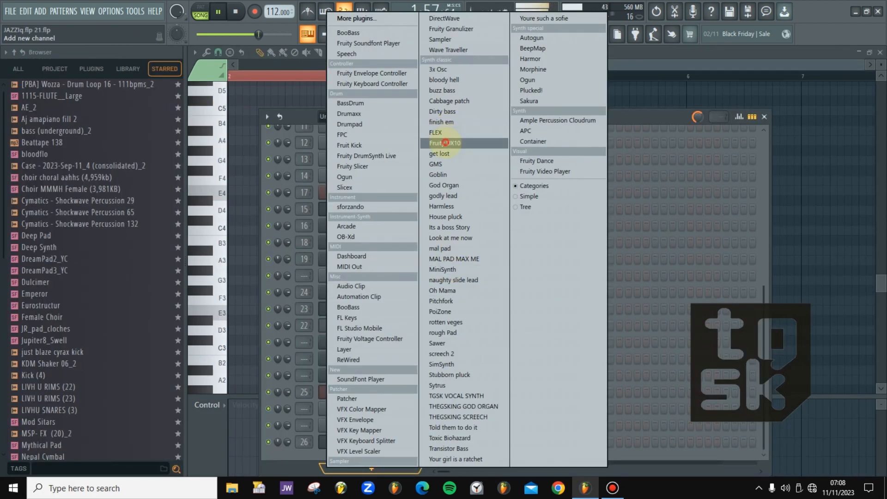
- Add a Fruity DX10 channel to the Log drum 2 pattern and load its AJ Log ! preset
click(445, 143)
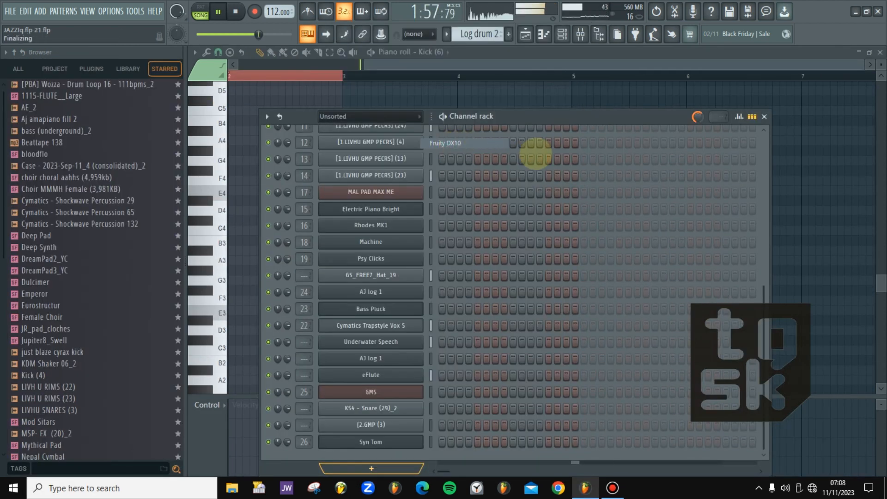
click(512, 174)
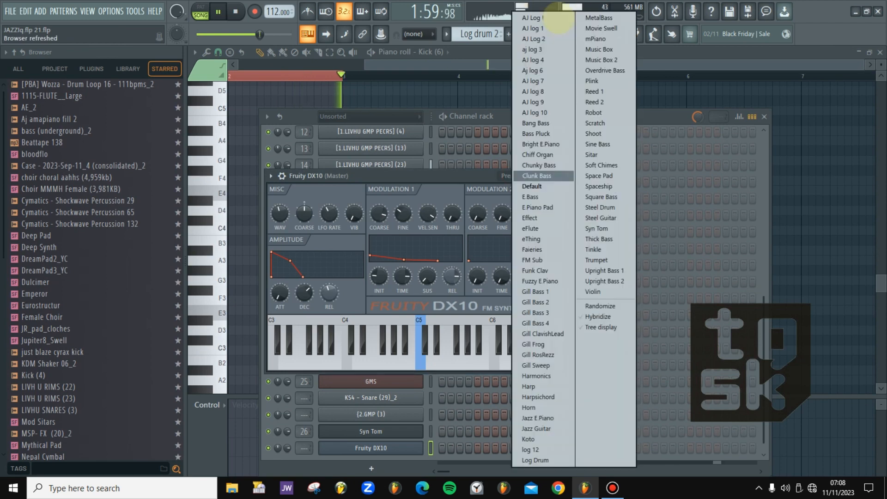
click(533, 18)
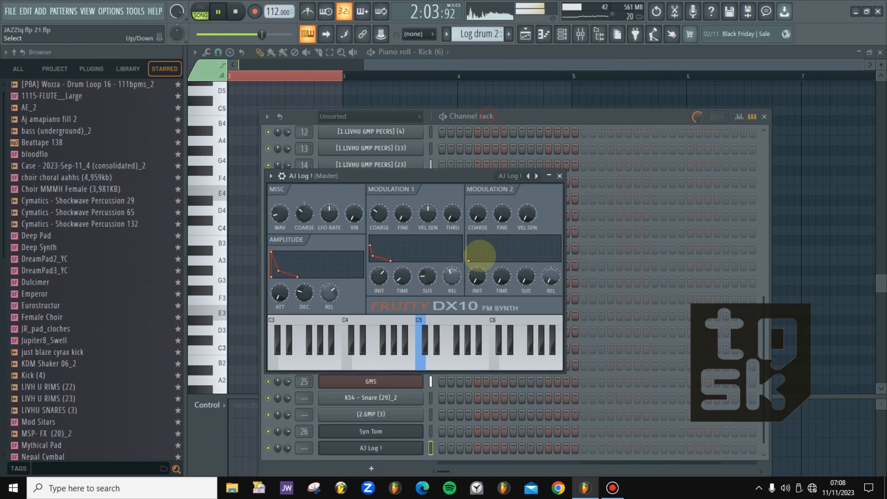
key(Escape)
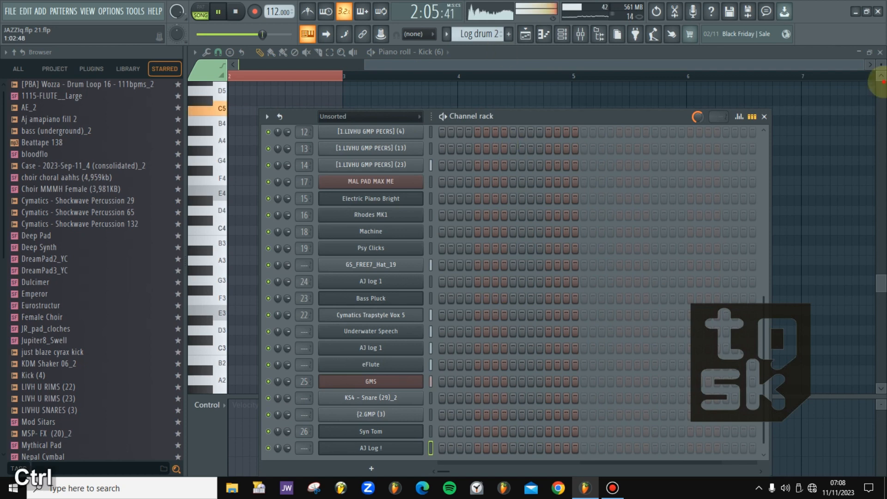
- Route the AJ Log ! channel to mixer track 27 and load the 808 layer 2 222 mixer track state on it
key(ctrl+l)
click(881, 82)
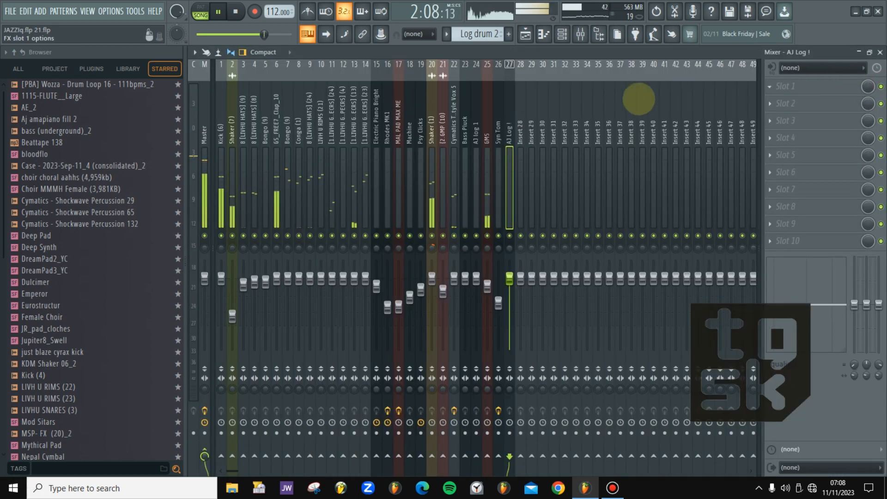
right_click(504, 111)
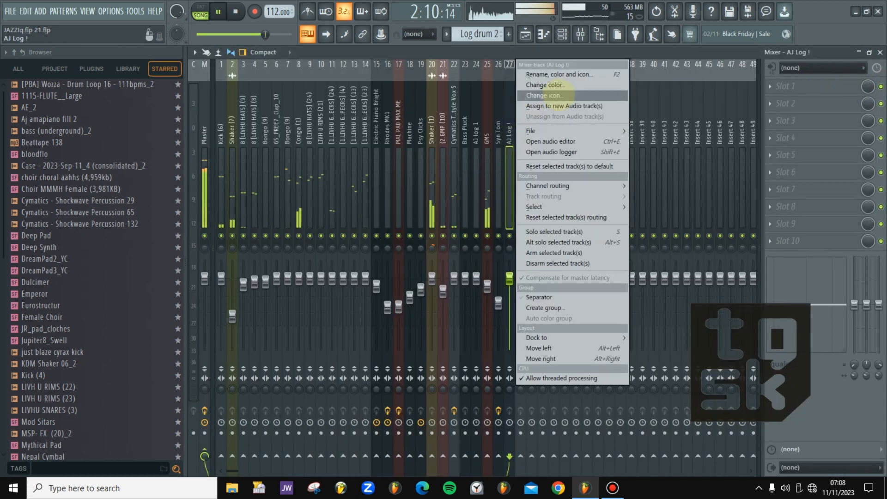
mouse_move(573, 130)
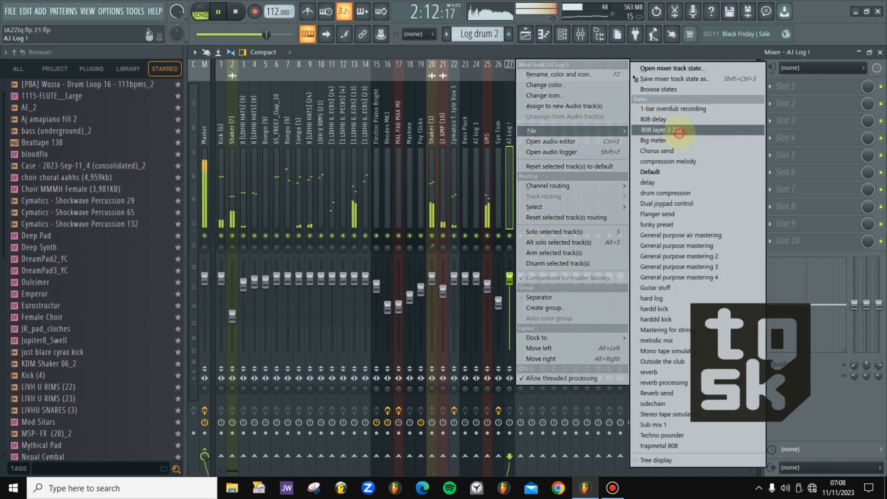
click(678, 133)
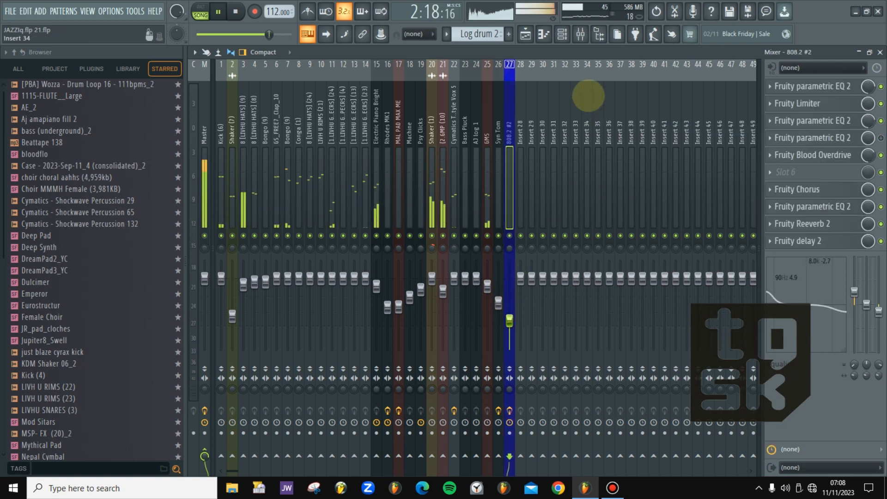
- Open the AJ Log ! note editor, place an E3 note before the middle of bar 1, and play it back
click(562, 34)
key(space)
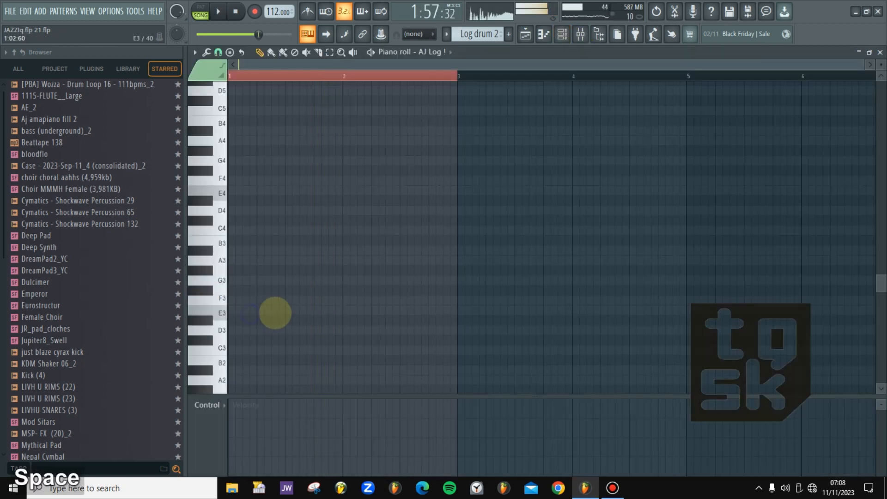
drag(283, 311, 276, 311)
key(space)
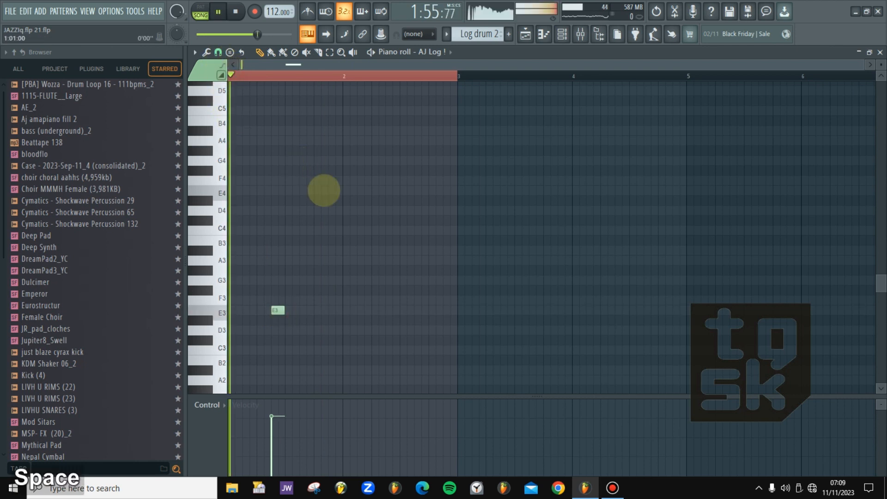
key(space)
key(space)
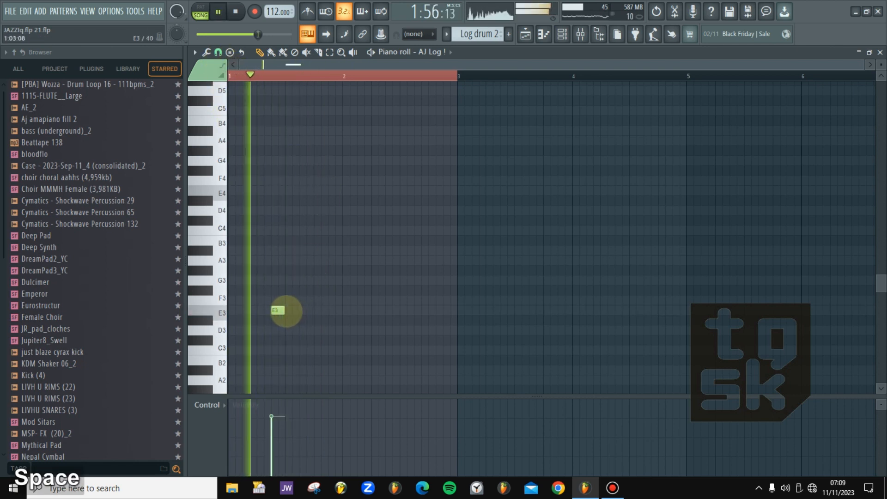
- Shorten the E3 note and follow it with more short E3 notes to form a run around the middle of bar 1
drag(287, 311, 285, 310)
click(289, 310)
click(302, 310)
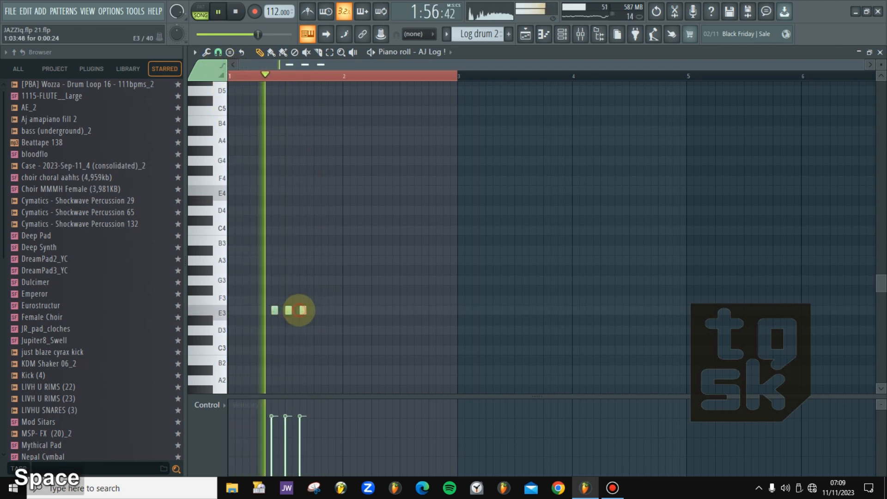
key(space)
mouse_move(289, 310)
mouse_down()
mouse_move(281, 310)
mouse_move(296, 310)
mouse_up()
key(space)
- Try an extra short E3 note after a gap behind the three-note run, play it back, and remove it
click(304, 310)
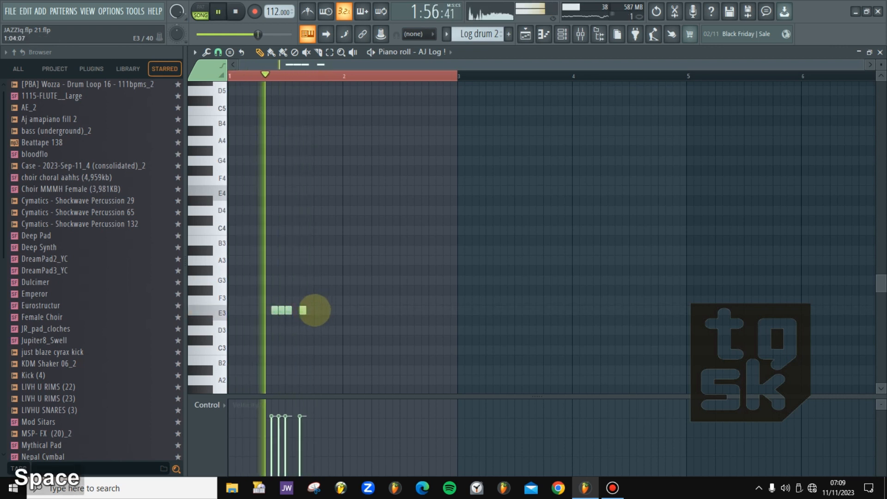
key(space)
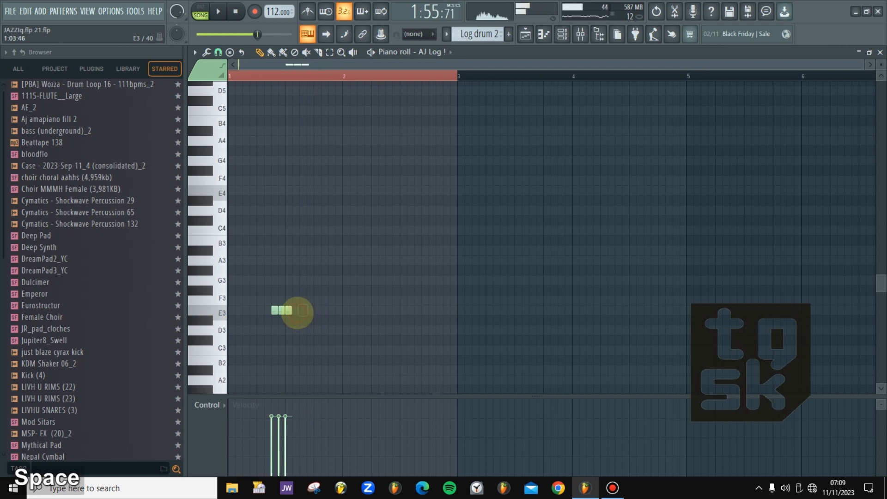
key(space)
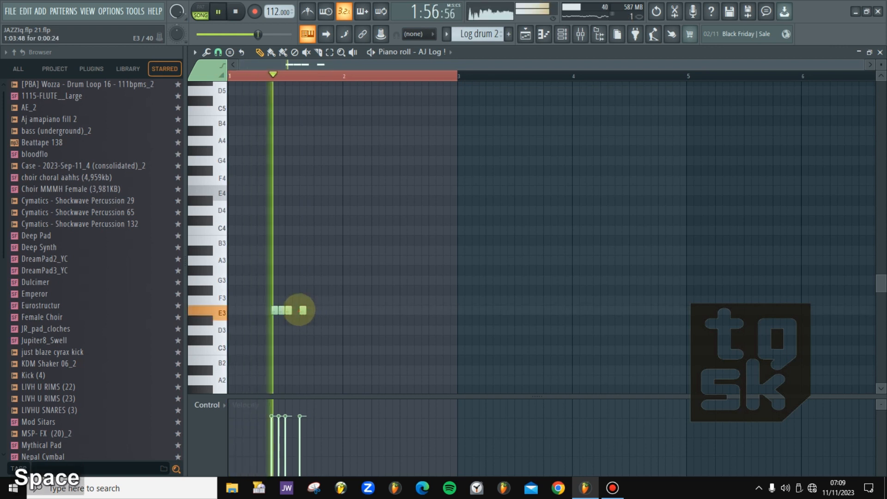
key(space)
right_click(302, 311)
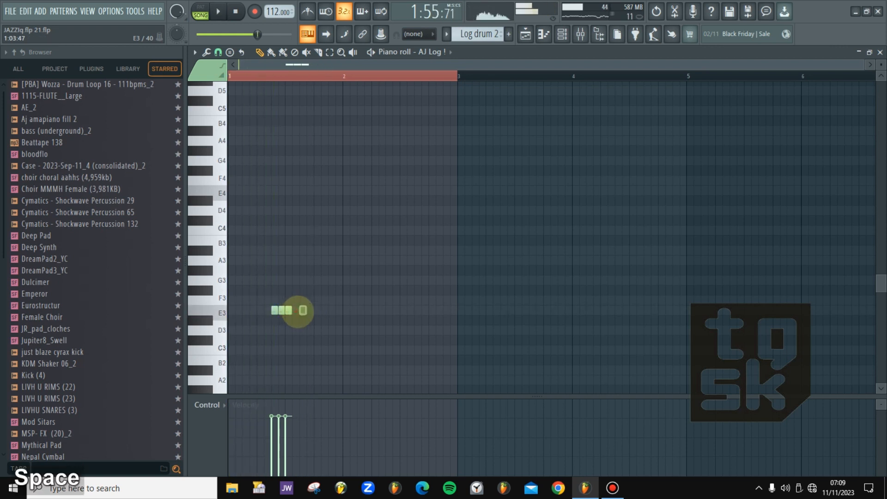
- Add another short E3 note directly after the run and play back the Log drum 2 pattern
key(space)
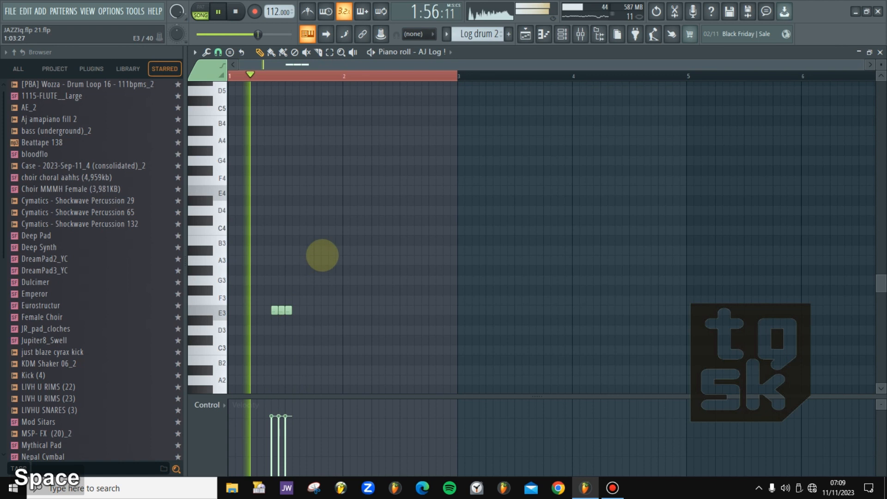
click(294, 310)
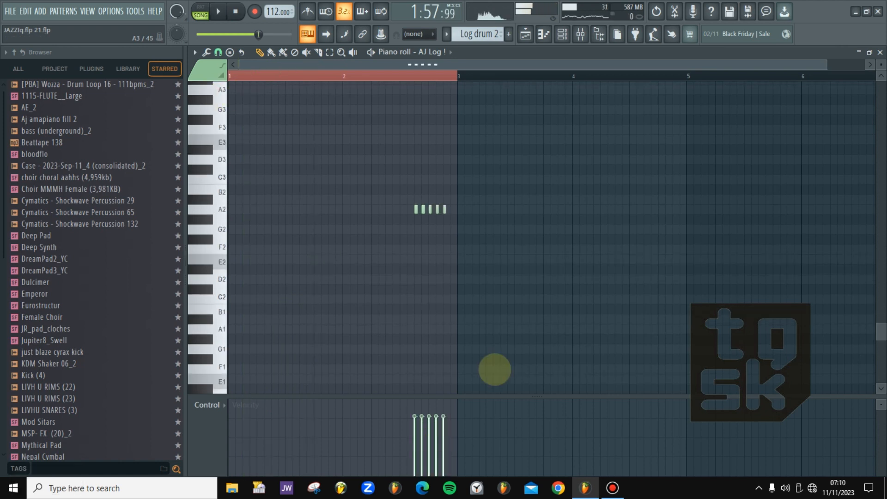
key(space)
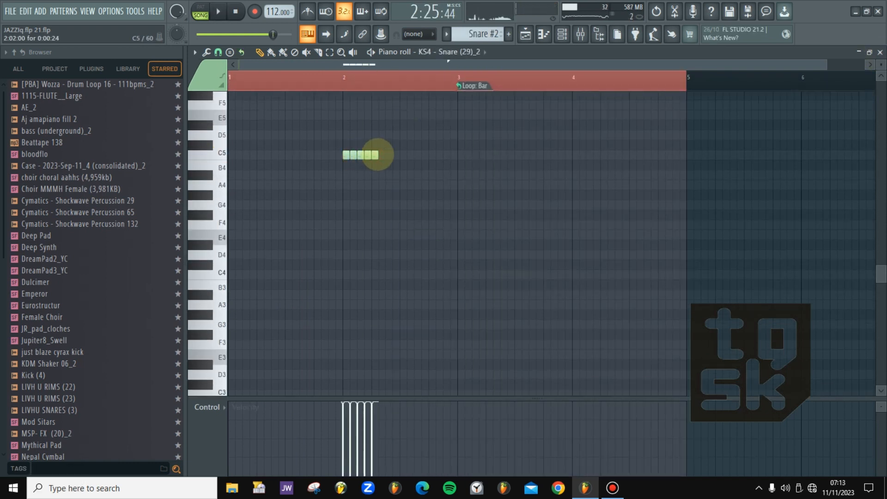
- Extend the KS4 snare's C5 roll at the start of bar 2 with two more short hits in Snare #2 and play it back
click(380, 155)
key(space)
click(388, 154)
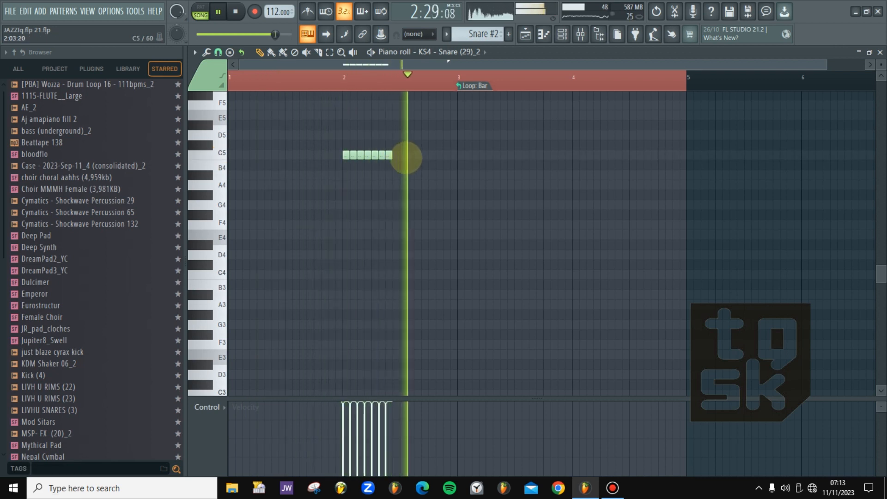
key(space)
key(space)
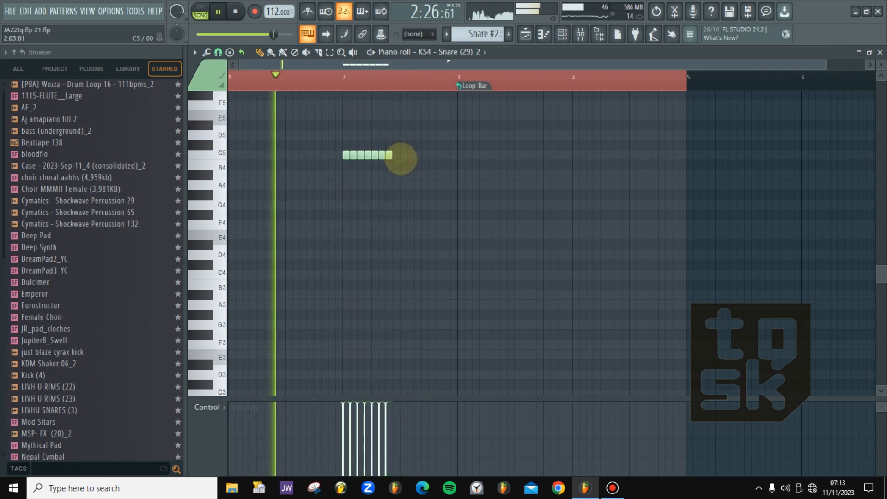
- Add a separate short C5 snare hit after the roll in bar 2, shift it one grid step later, and play it back
click(410, 155)
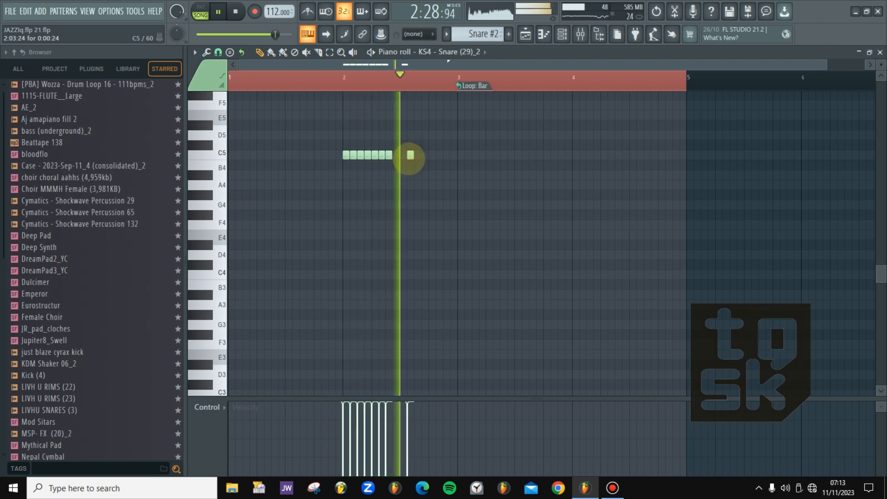
key(space)
drag(409, 157, 417, 160)
key(space)
click(406, 84)
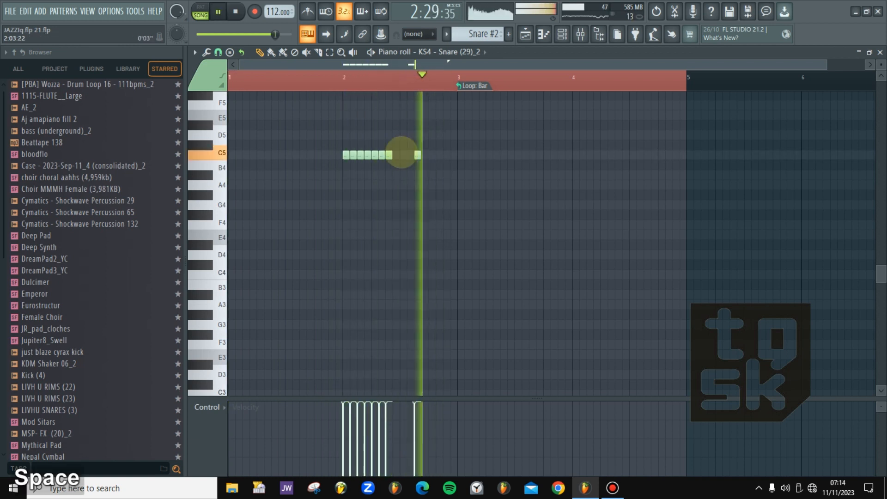
key(space)
key(space)
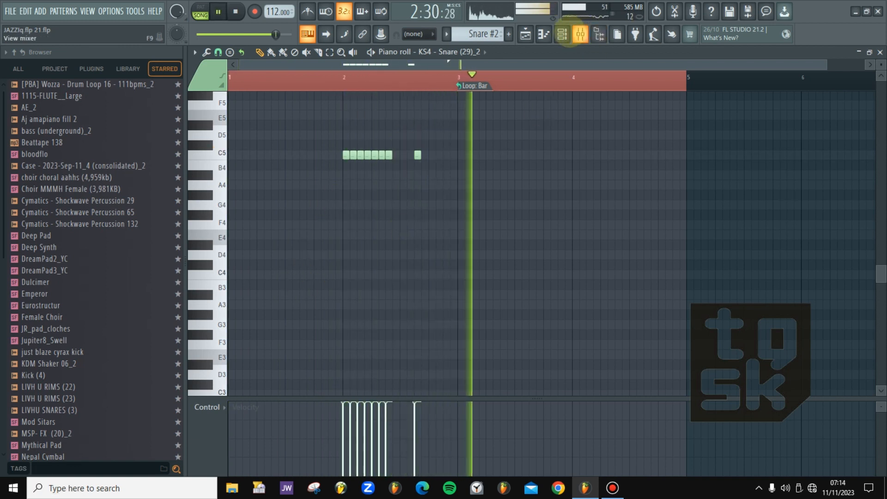
- Copy the KS4 snare's notes and paste them into the {2.GMP (3) channel in the Snare #2 pattern
click(562, 33)
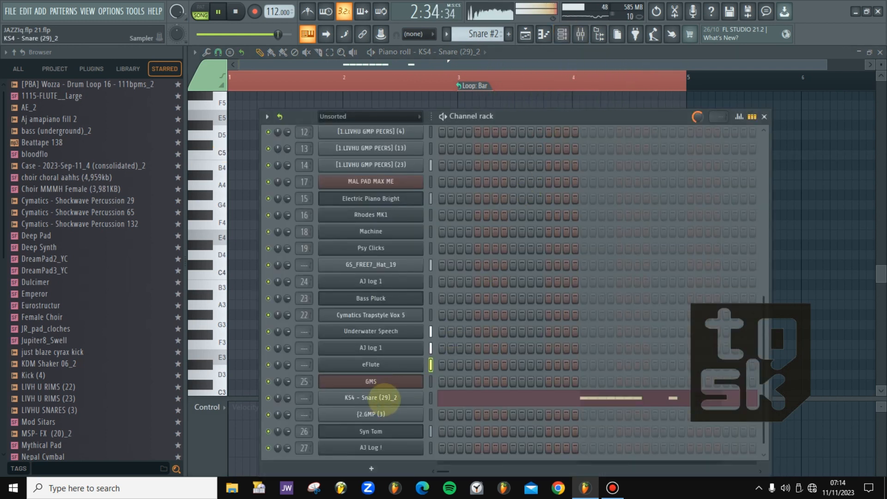
right_click(397, 398)
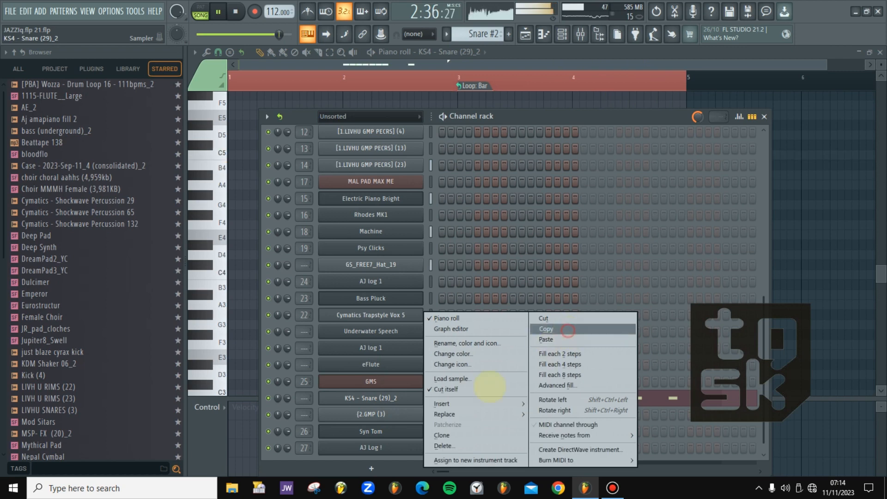
click(570, 329)
right_click(400, 414)
click(545, 340)
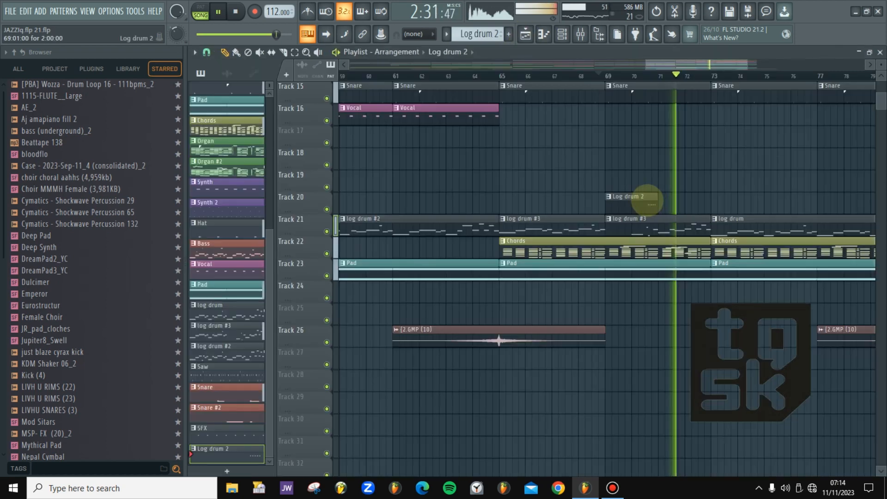
- Make the Log drum 2 clip on Track 20 a unique pattern, place it at bar 69, and play it back
drag(639, 198, 582, 203)
click(578, 194)
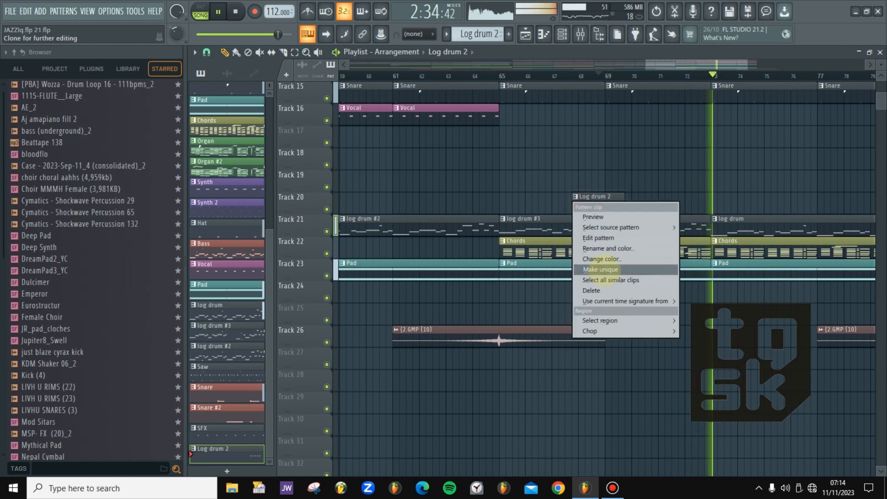
click(601, 270)
key(space)
drag(580, 198, 635, 196)
key(space)
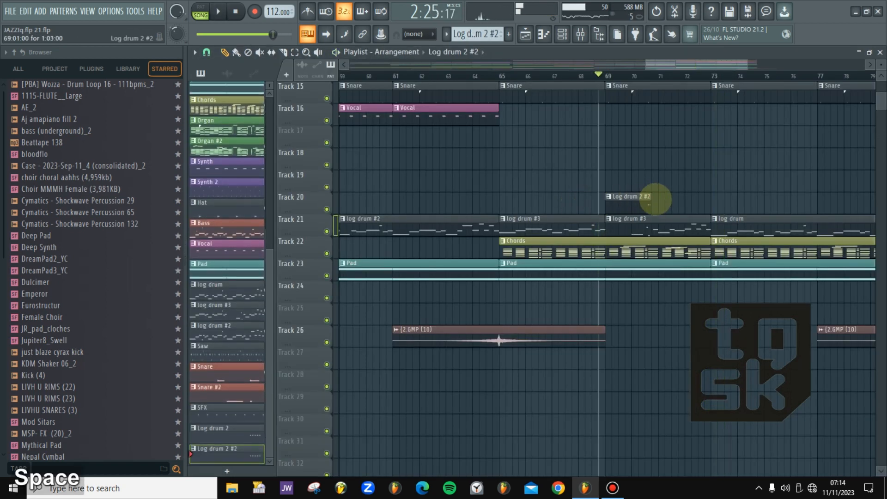
- Write short A3 and G#4 notes in bar 1 of the Log drum 2 #2 pattern, adding a third short note between those pitches
double_click(655, 199)
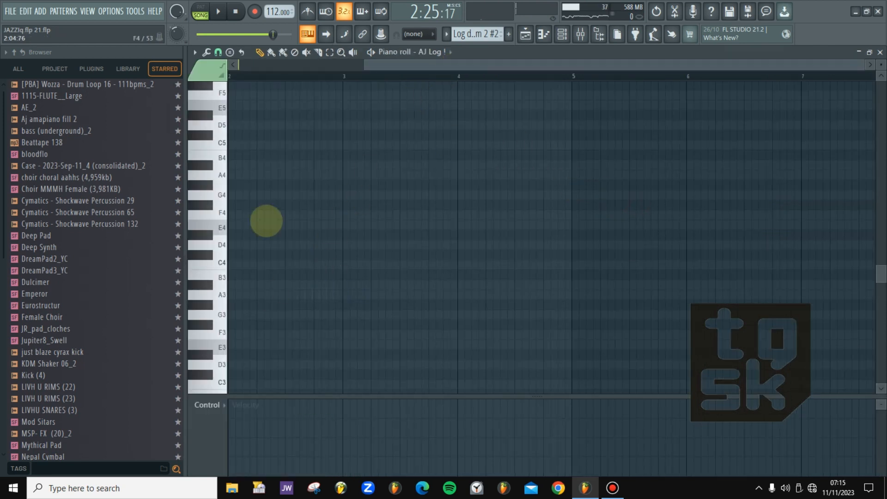
key(space)
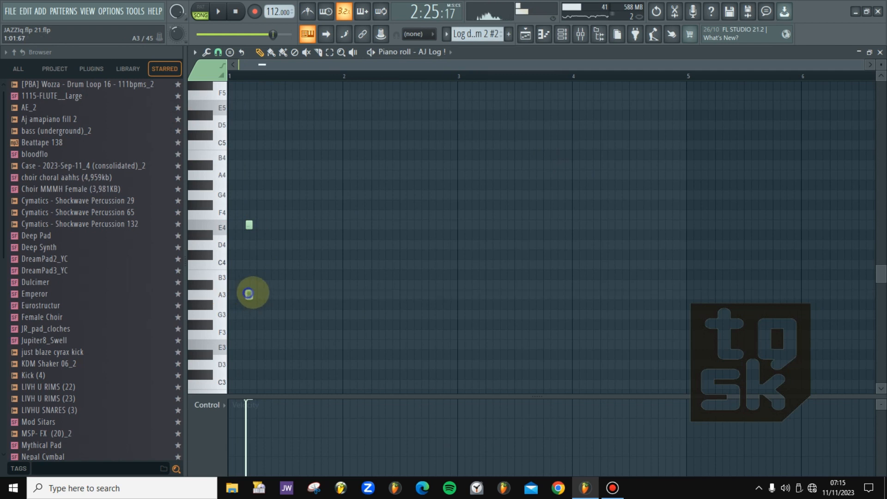
key(space)
click(252, 294)
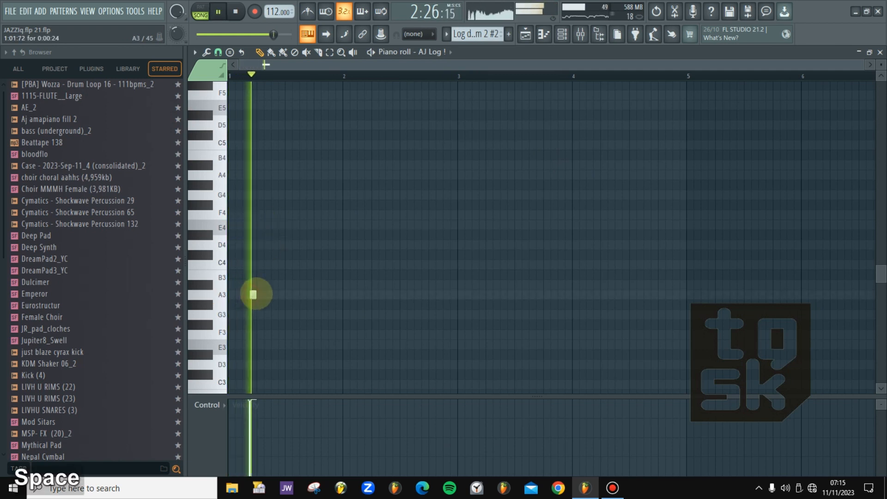
key(space)
click(259, 185)
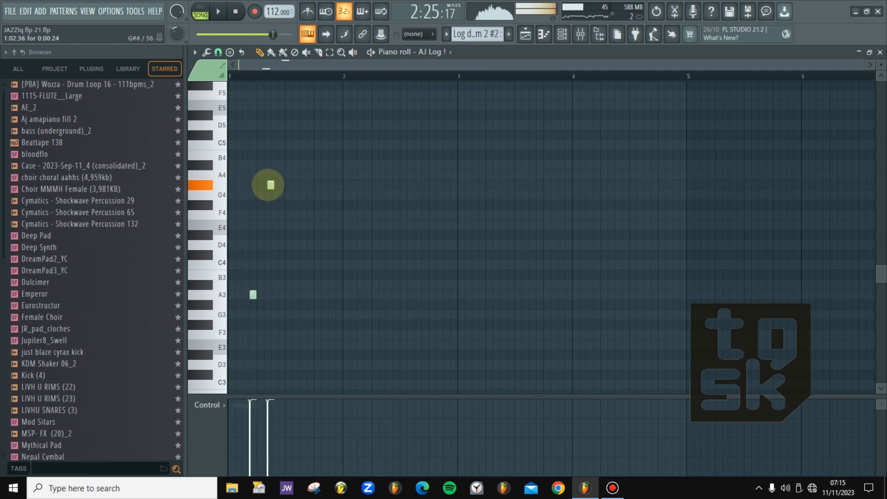
click(288, 235)
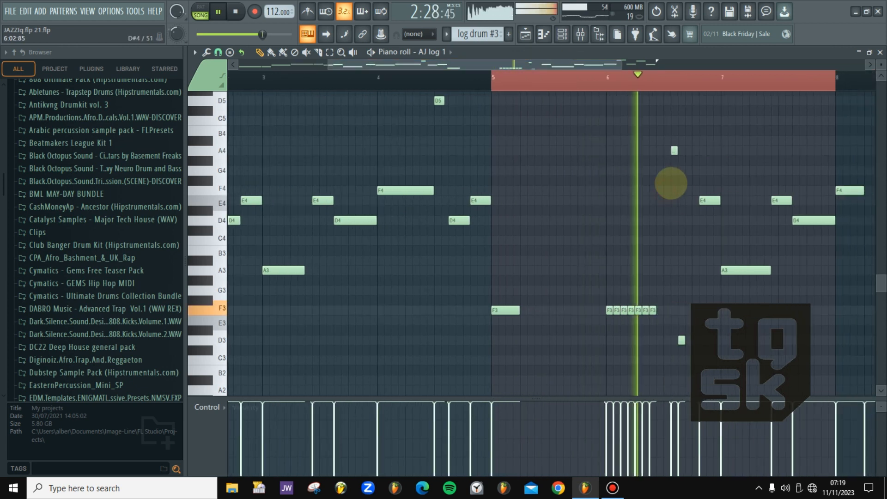
- Add a short G4 note just before the A4 note in bar 6 of the log drum #3 pattern and play it back
click(671, 183)
right_click(663, 178)
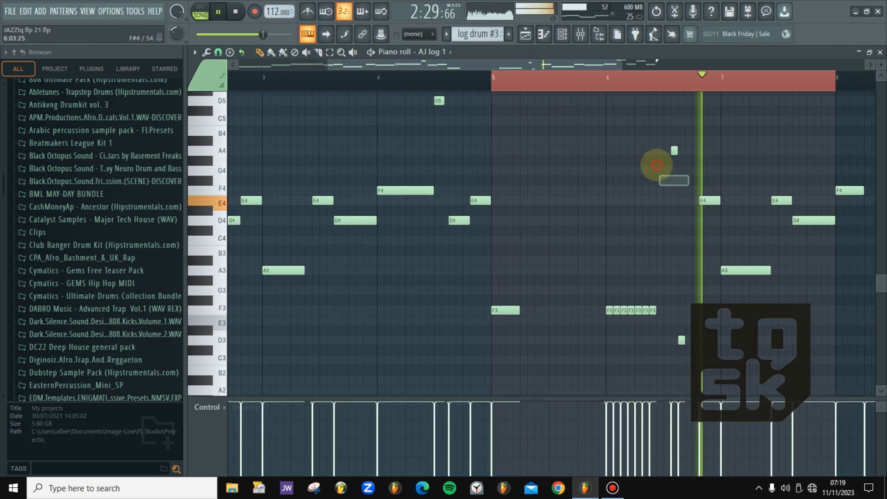
drag(685, 171, 670, 170)
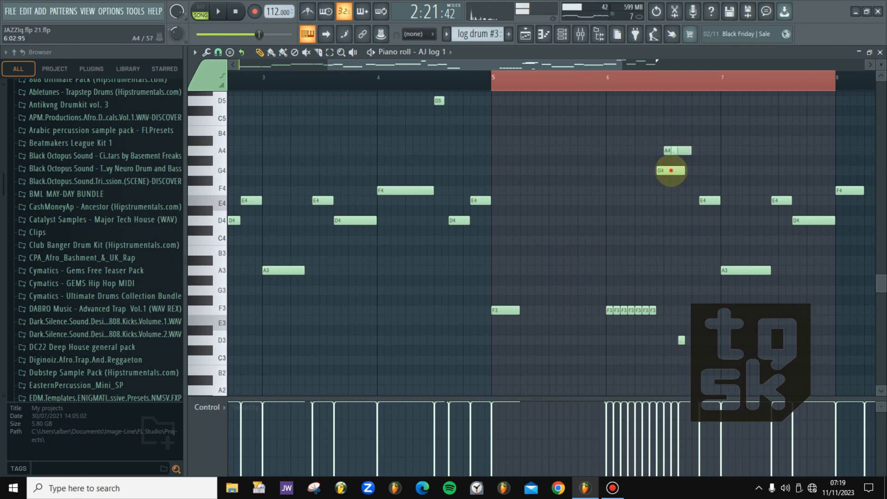
key(space)
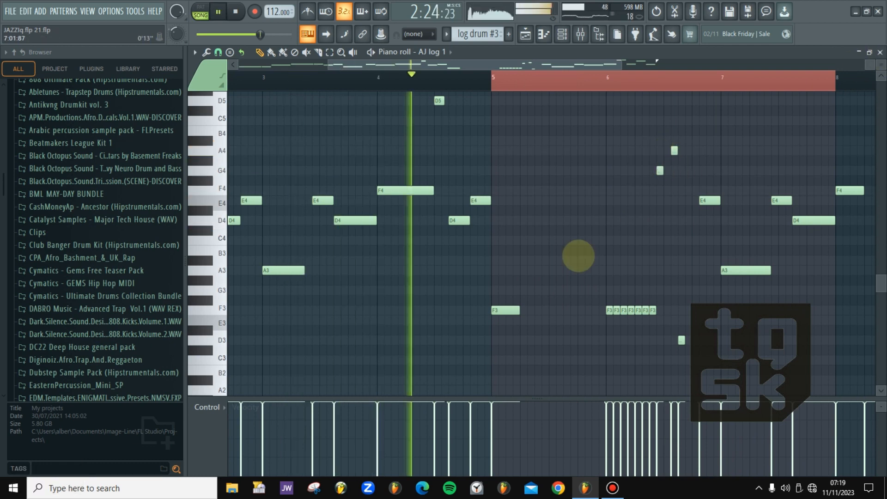
- Return to the playlist and show the full arrangement from bar 1
key(F5)
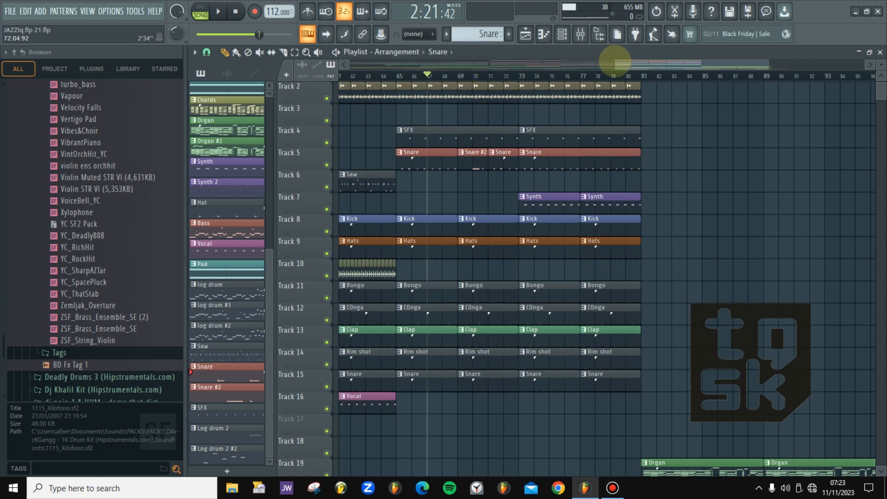
drag(615, 63, 146, 111)
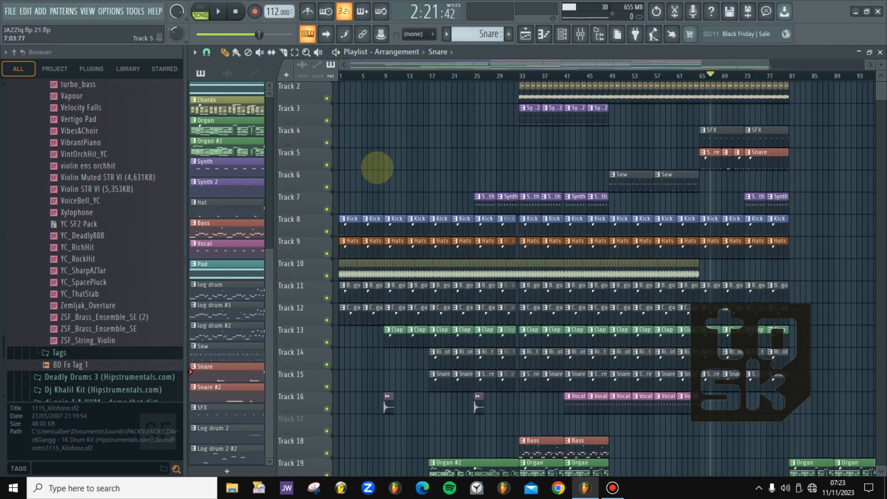